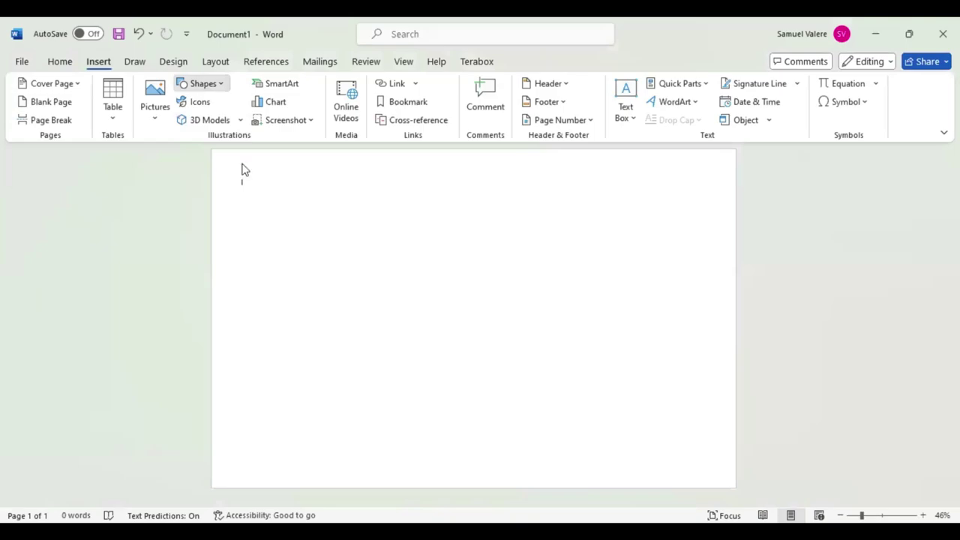
Draw a right triangle and move it into the page's bottom-left corner
{"action": "mouse_move", "coordinate": [229, 335]}
{"action": "left_mouse_down"}
{"action": "mouse_move", "coordinate": [300, 487]}
{"action": "mouse_move", "coordinate": [323, 489]}
{"action": "left_mouse_up"}
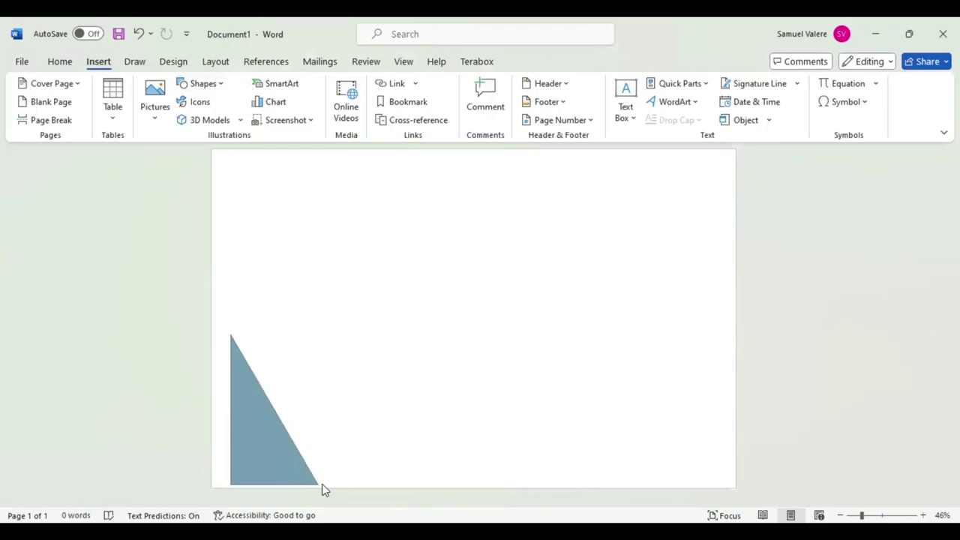
{"action": "left_click_drag", "start_coordinate": [266, 446], "coordinate": [240, 409]}
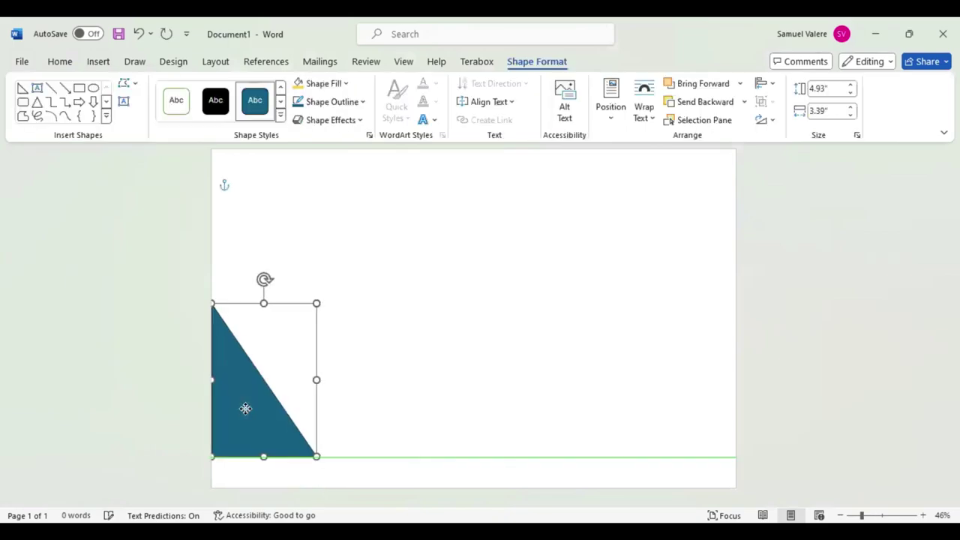
{"action": "left_click_drag", "start_coordinate": [314, 455], "coordinate": [301, 487]}
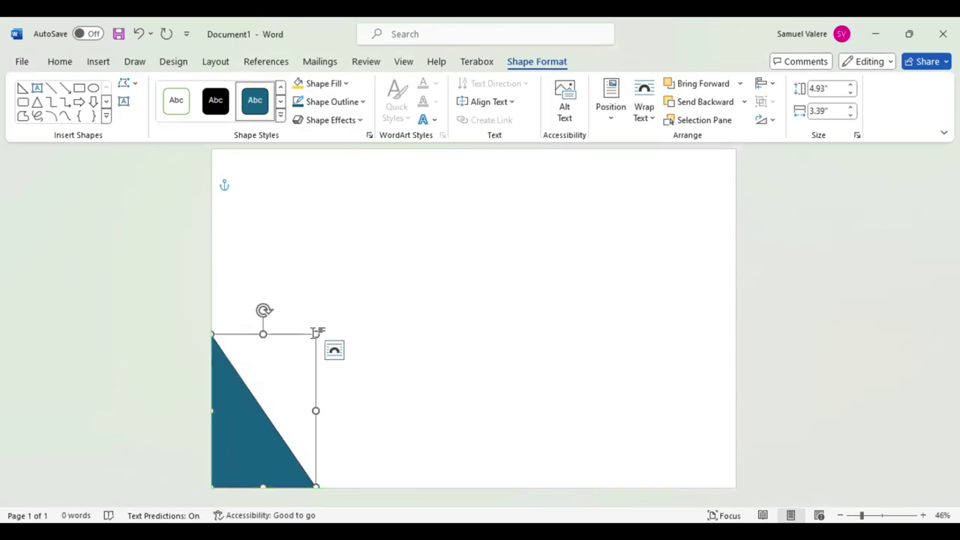
{"action": "left_click", "coordinate": [303, 342]}
{"action": "left_click", "coordinate": [242, 401]}
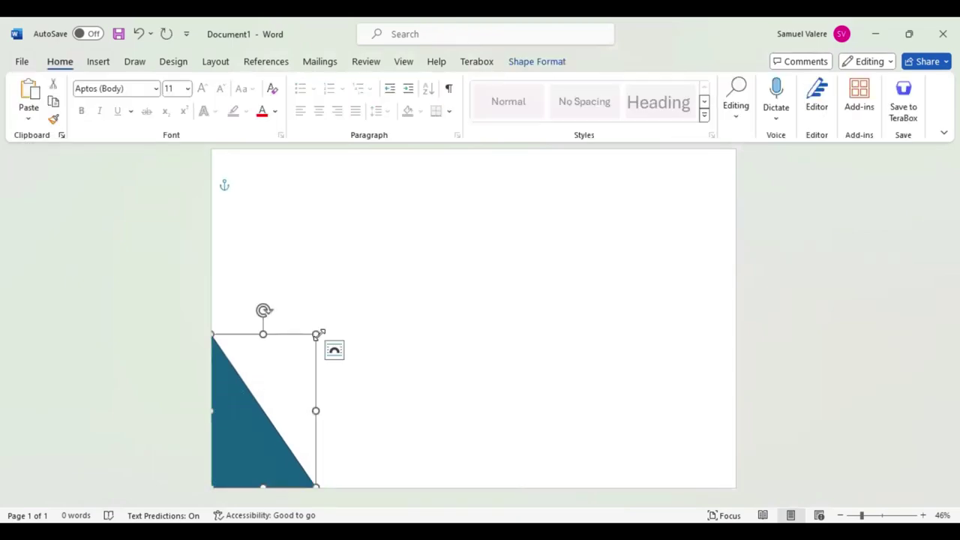
Enlarge the triangle to about 6.7 by 4.57 inches
{"action": "mouse_move", "coordinate": [315, 335]}
{"action": "left_mouse_down"}
{"action": "mouse_move", "coordinate": [328, 285]}
{"action": "mouse_move", "coordinate": [348, 277]}
{"action": "left_mouse_up"}
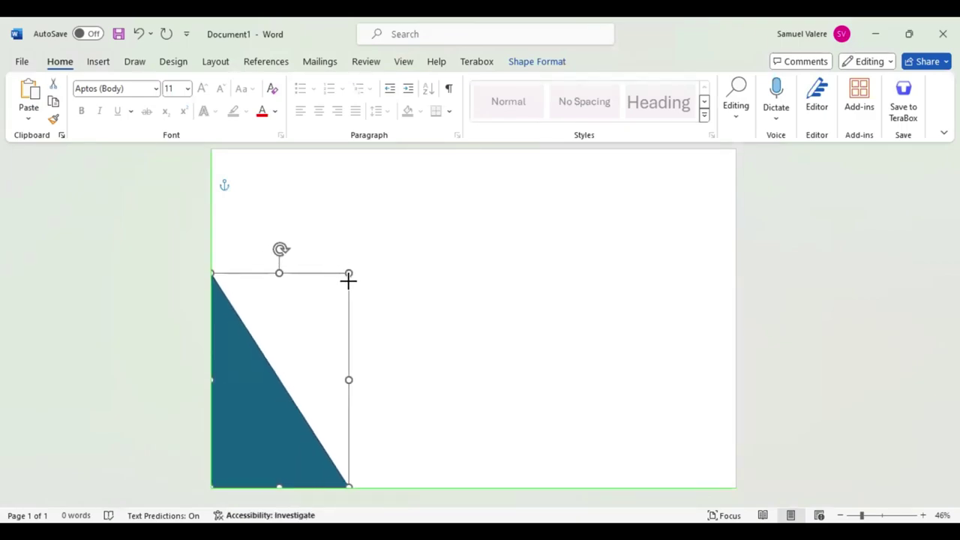
{"action": "left_click_drag", "start_coordinate": [348, 278], "coordinate": [352, 279]}
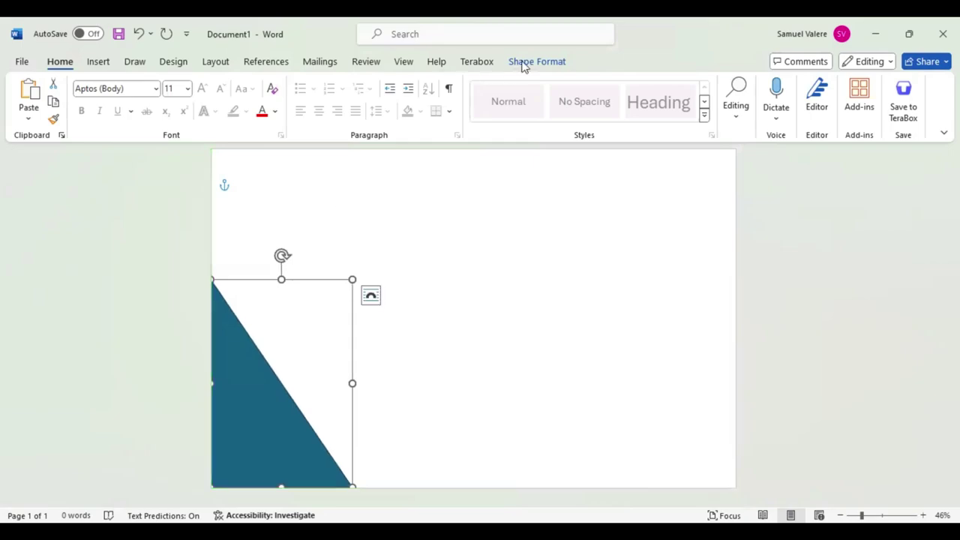
{"action": "left_click", "coordinate": [524, 66]}
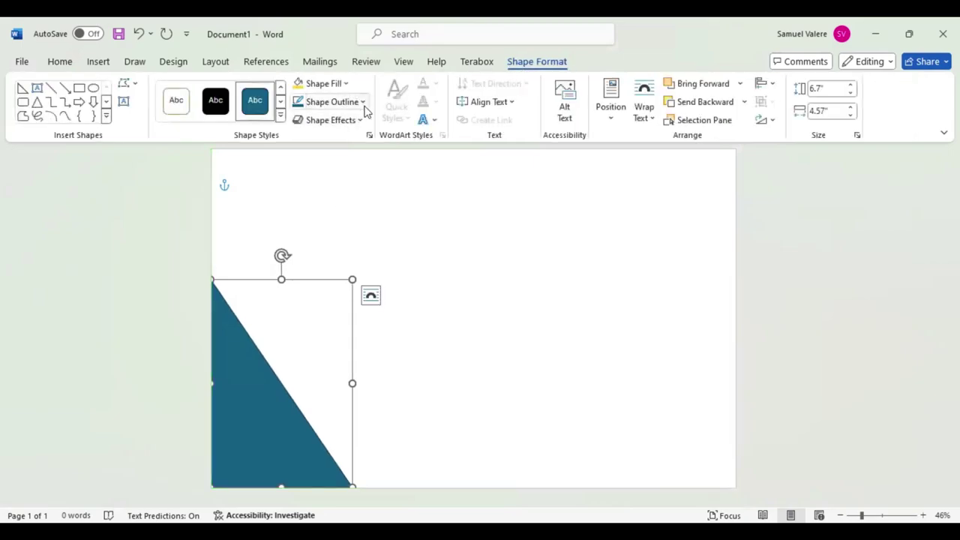
Remove the triangle's outline and apply a dark linear gradient fill
{"action": "left_click", "coordinate": [364, 102]}
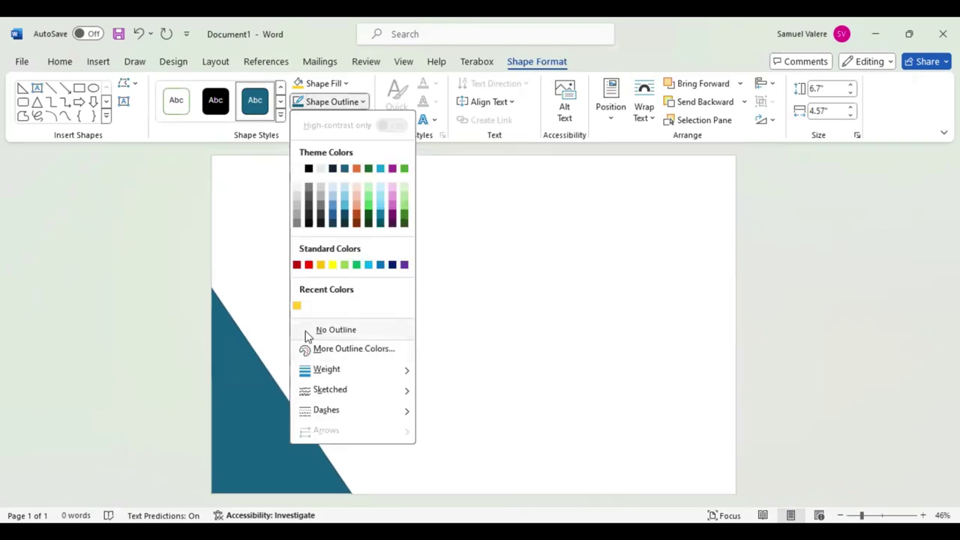
{"action": "left_click", "coordinate": [270, 400]}
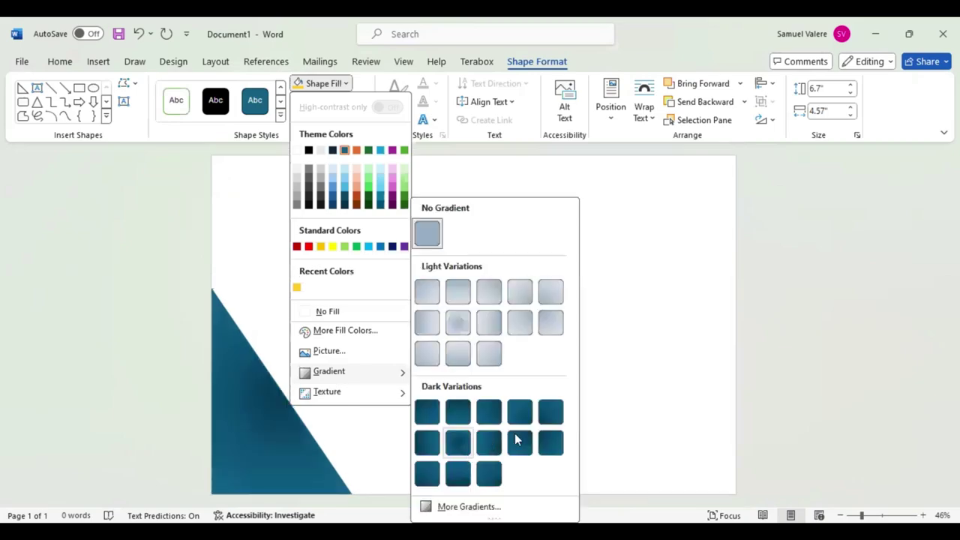
{"action": "mouse_move", "coordinate": [329, 372]}
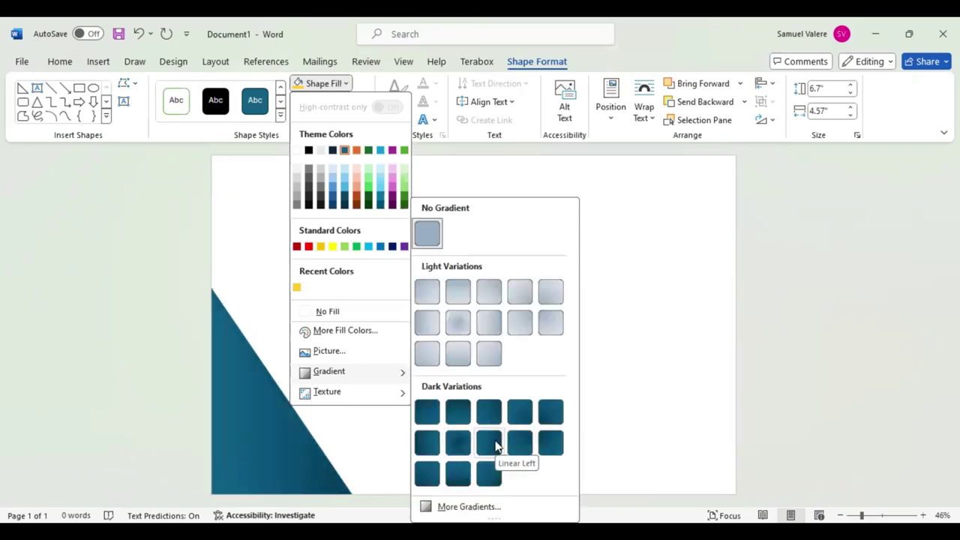
{"action": "left_click", "coordinate": [351, 93]}
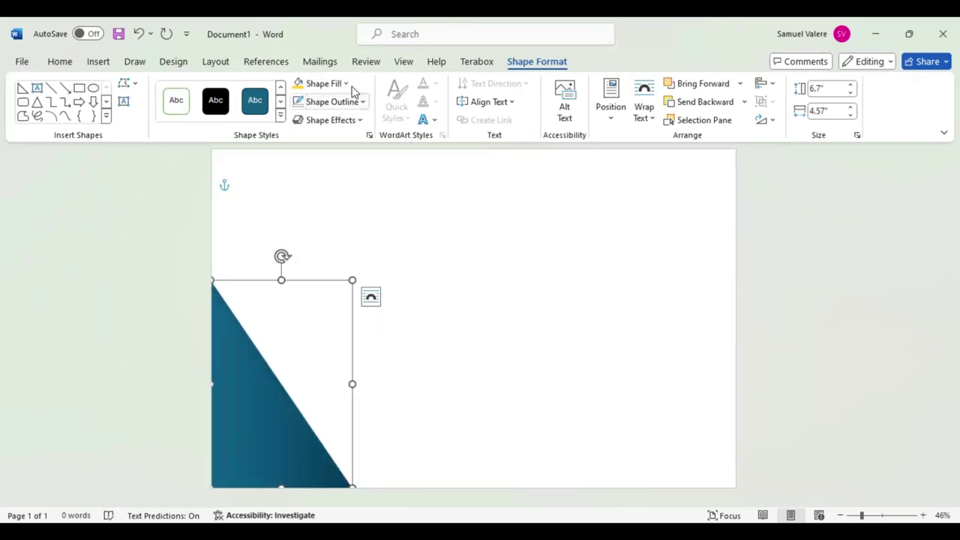
{"action": "left_click", "coordinate": [323, 83]}
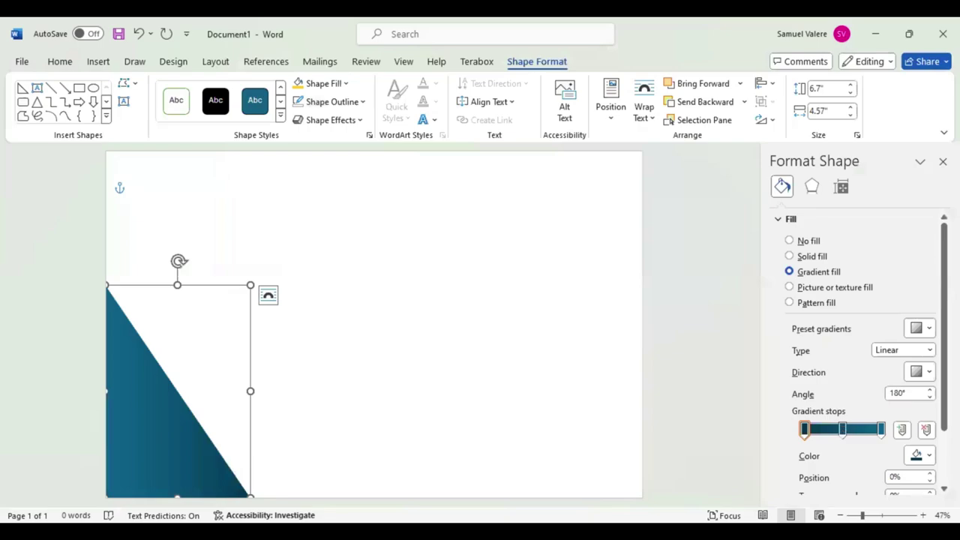
Edit the gradient stops to blend from dark navy to turquoise at the left edge
{"action": "left_click", "coordinate": [926, 430]}
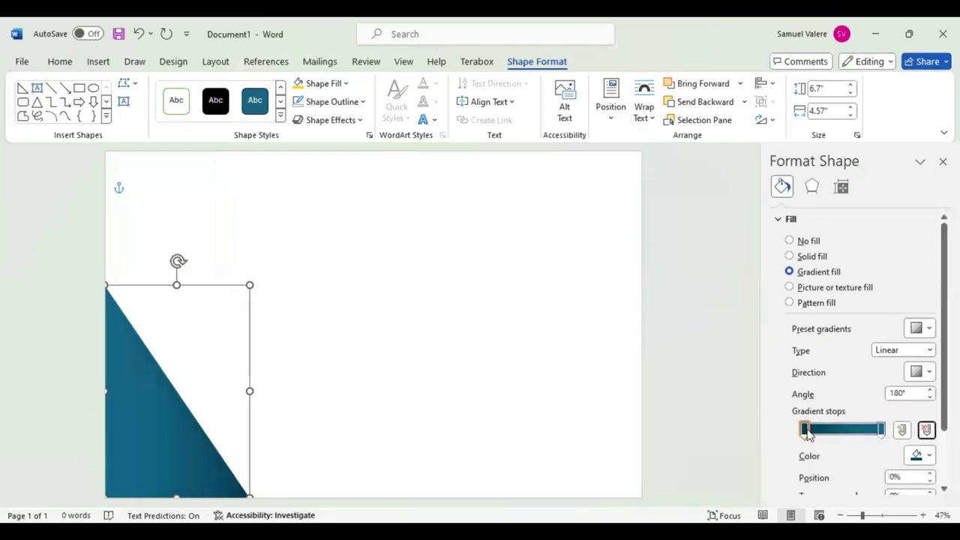
{"action": "left_click_drag", "start_coordinate": [805, 430], "coordinate": [831, 429]}
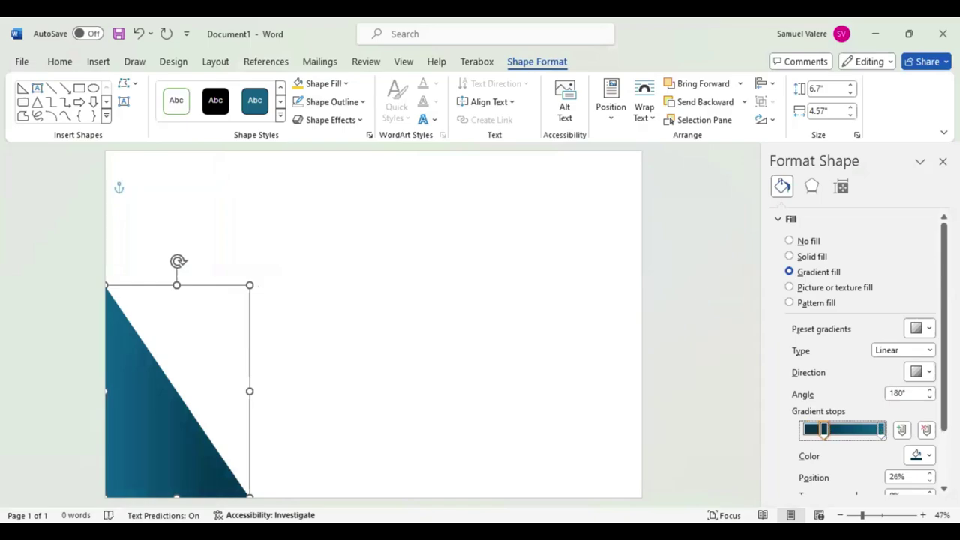
{"action": "left_click", "coordinate": [881, 429]}
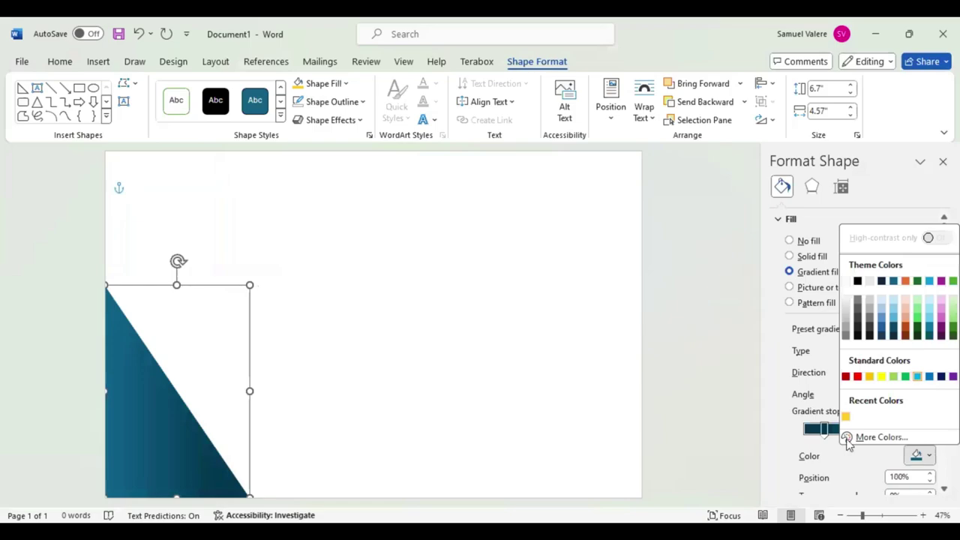
{"action": "left_click", "coordinate": [919, 377]}
{"action": "left_click_drag", "start_coordinate": [824, 429], "coordinate": [841, 431]}
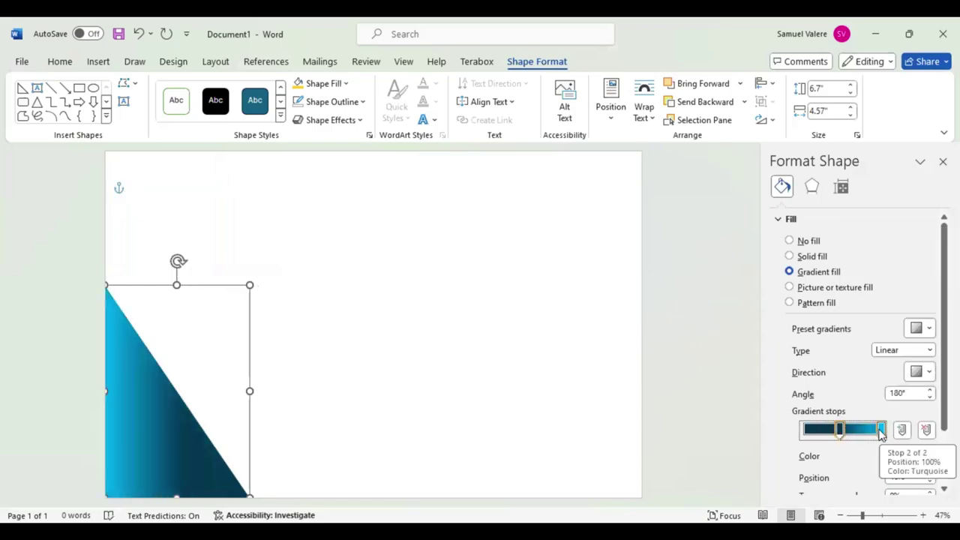
{"action": "left_click", "coordinate": [879, 430]}
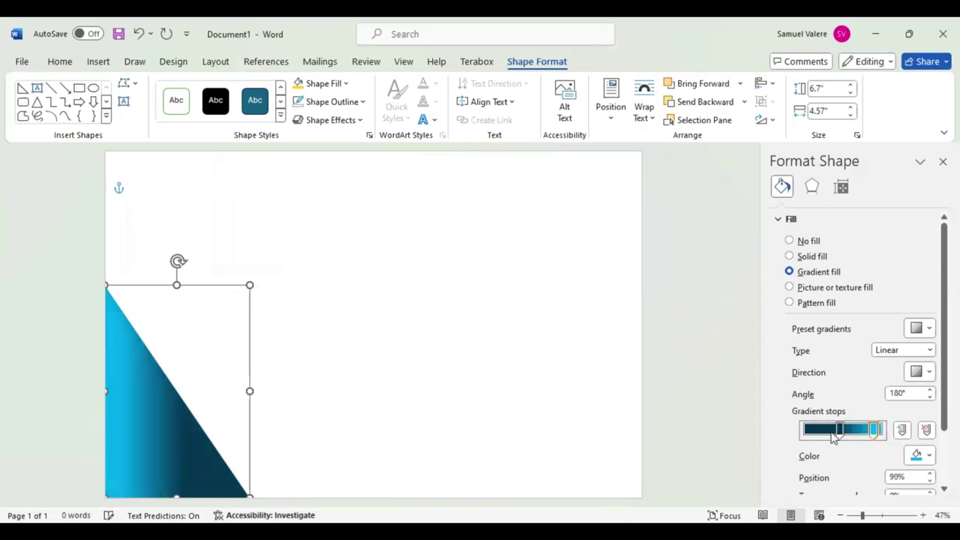
{"action": "left_click_drag", "start_coordinate": [839, 432], "coordinate": [841, 434]}
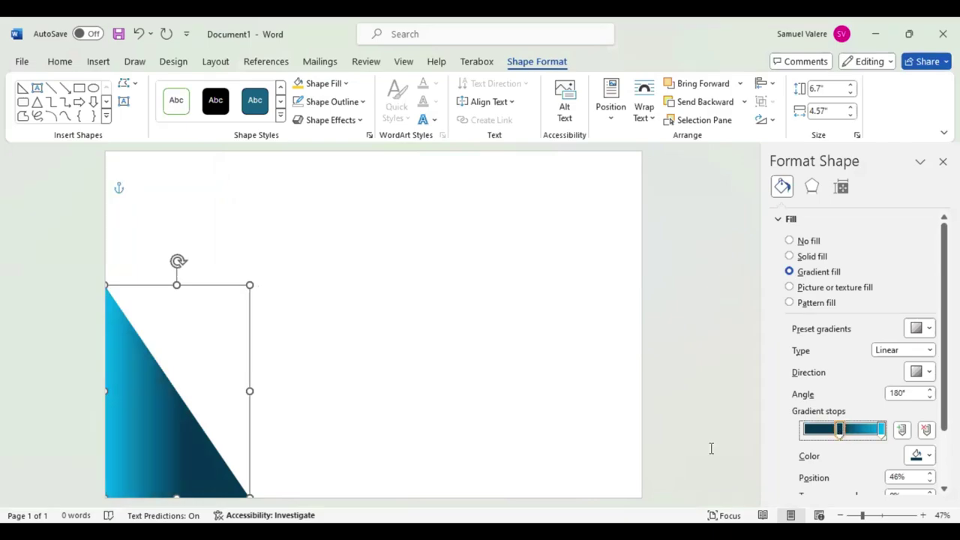
{"action": "left_click", "coordinate": [942, 161]}
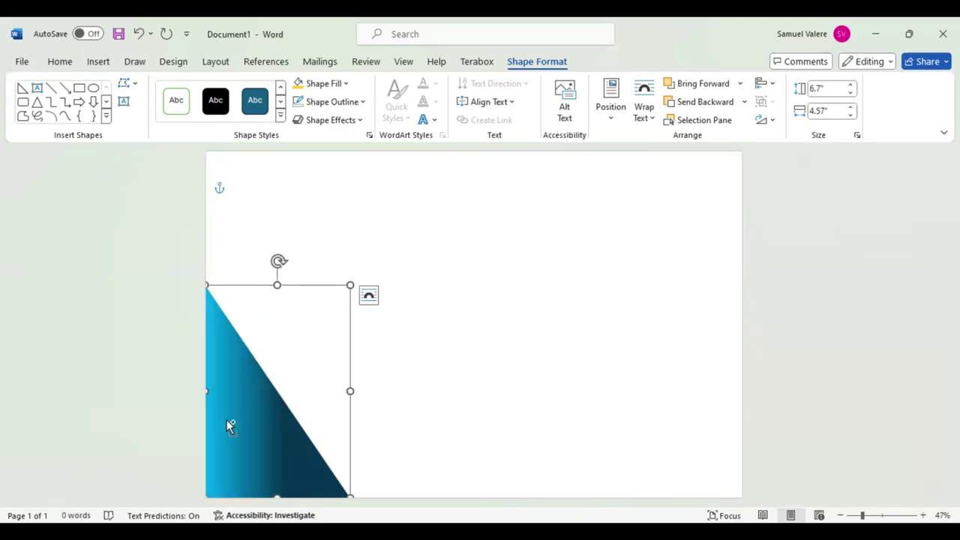
Copy the triangle, flip it vertically, and fit it narrower into the top-left corner at 7.8 by 3.04 inches
{"action": "left_click_drag", "start_coordinate": [228, 422], "coordinate": [335, 329], "text": "ctrl"}
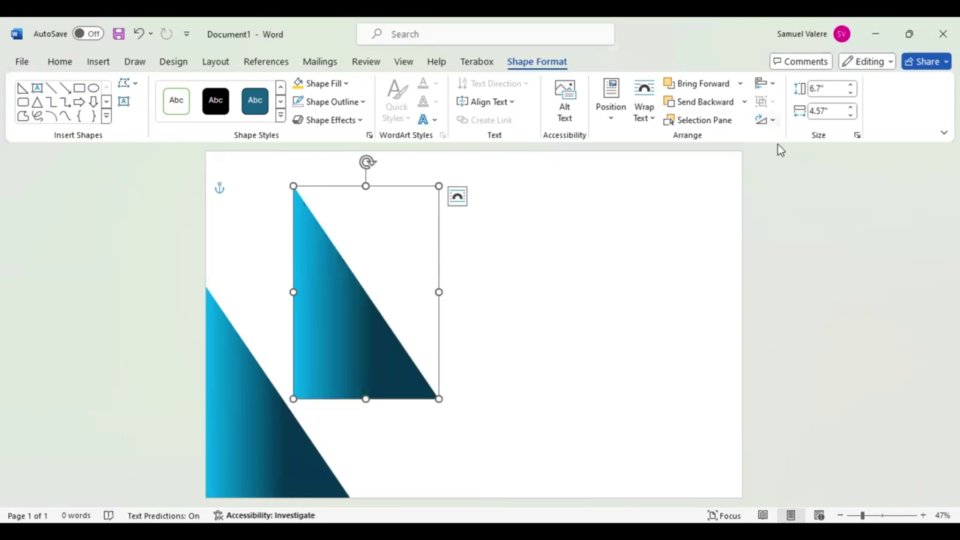
{"action": "left_click", "coordinate": [764, 120]}
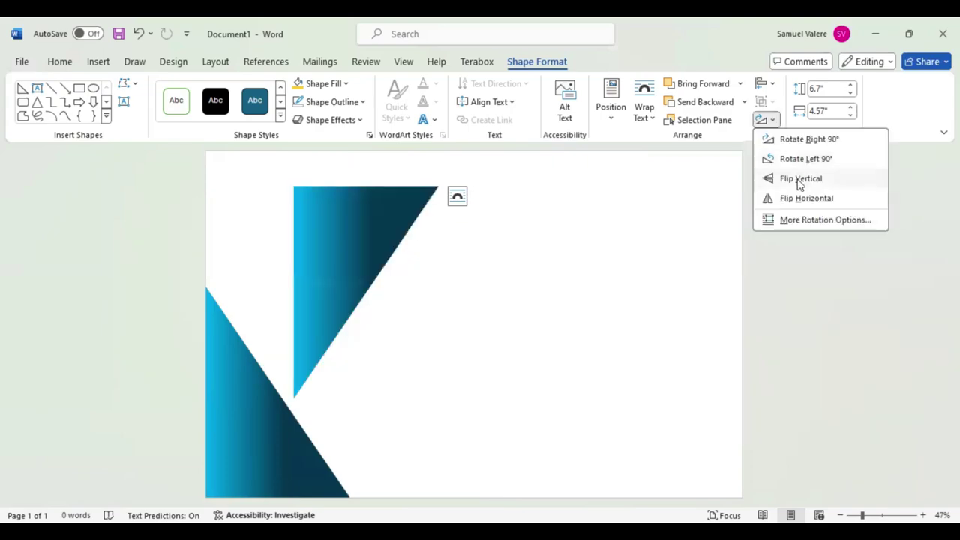
{"action": "left_click", "coordinate": [798, 178]}
{"action": "left_click_drag", "start_coordinate": [312, 268], "coordinate": [224, 233]}
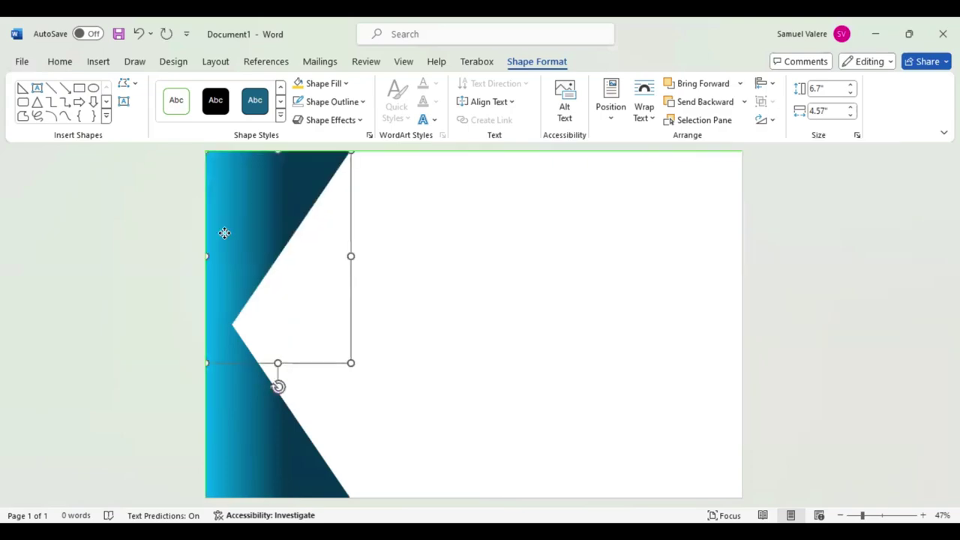
{"action": "mouse_move", "coordinate": [350, 363]}
{"action": "left_mouse_down"}
{"action": "mouse_move", "coordinate": [319, 367]}
{"action": "mouse_move", "coordinate": [301, 397]}
{"action": "left_mouse_up"}
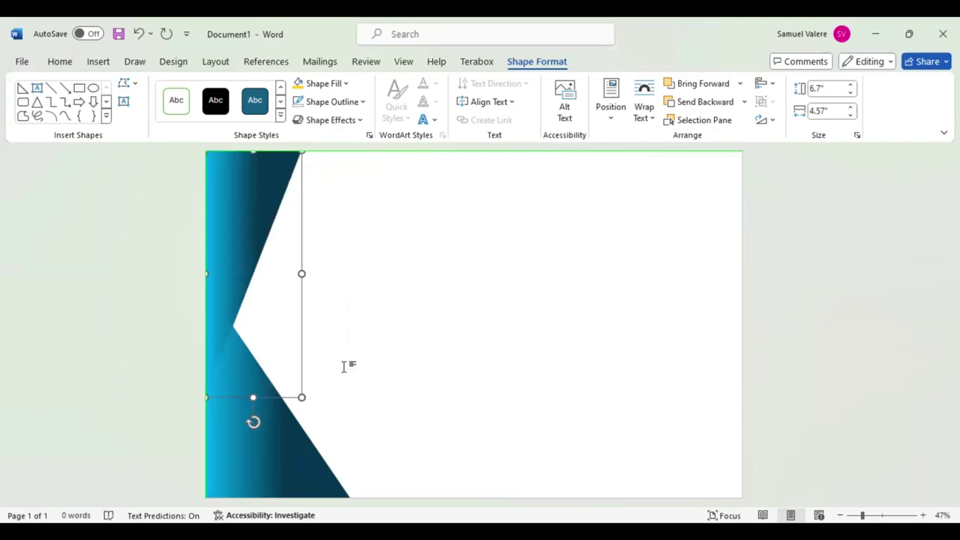
Reverse the flipped triangle's gradient colours and set it vertical at 270°
{"action": "left_click", "coordinate": [347, 84]}
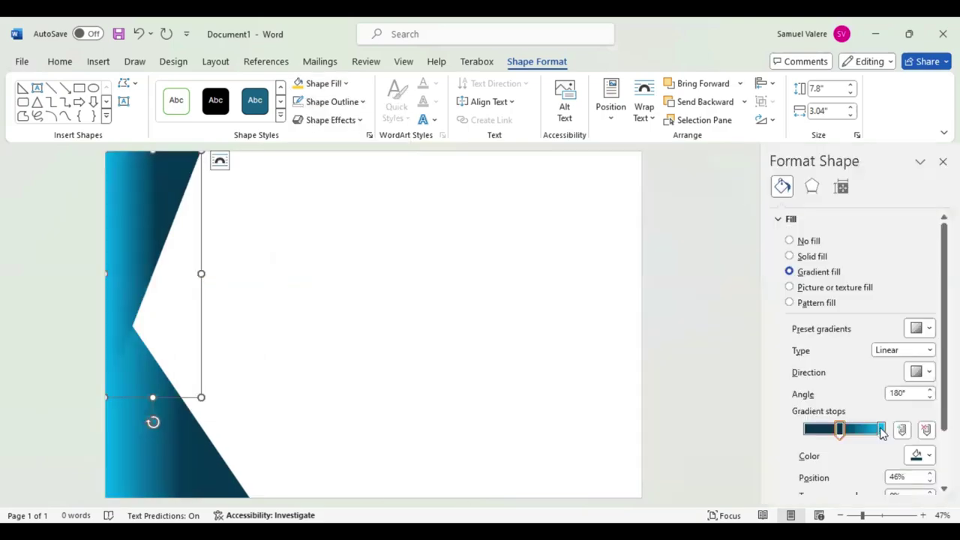
{"action": "mouse_move", "coordinate": [880, 429]}
{"action": "left_mouse_down"}
{"action": "mouse_move", "coordinate": [803, 429]}
{"action": "mouse_move", "coordinate": [879, 431]}
{"action": "left_mouse_up"}
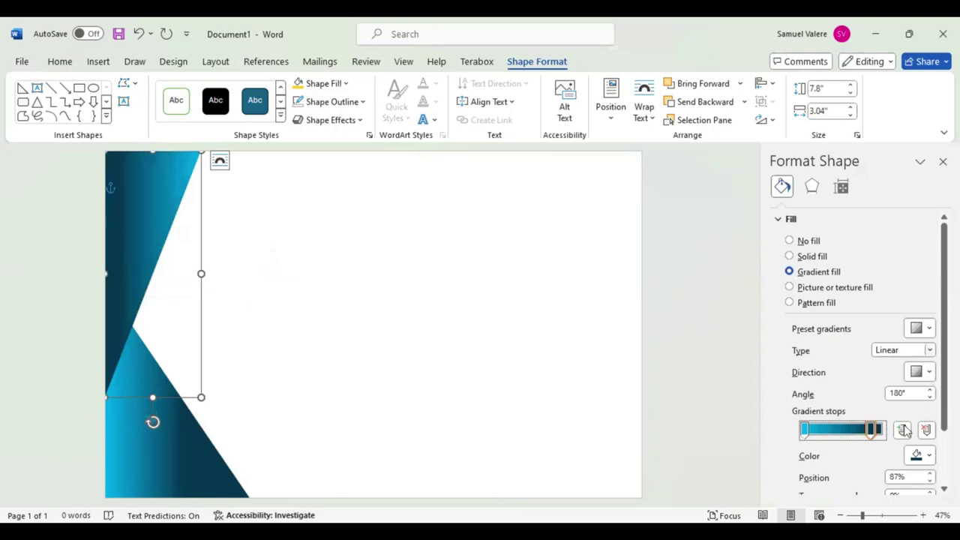
{"action": "left_click", "coordinate": [920, 371]}
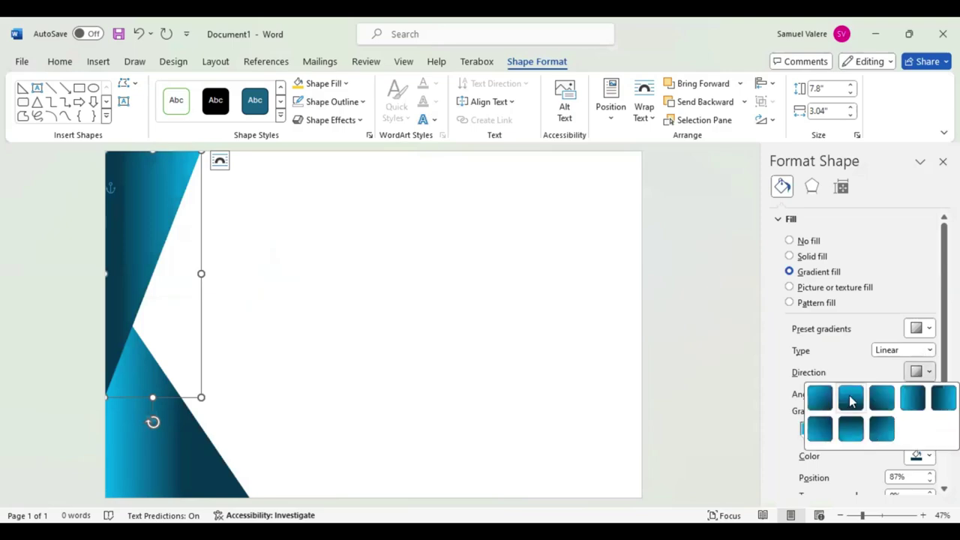
{"action": "left_click", "coordinate": [914, 396]}
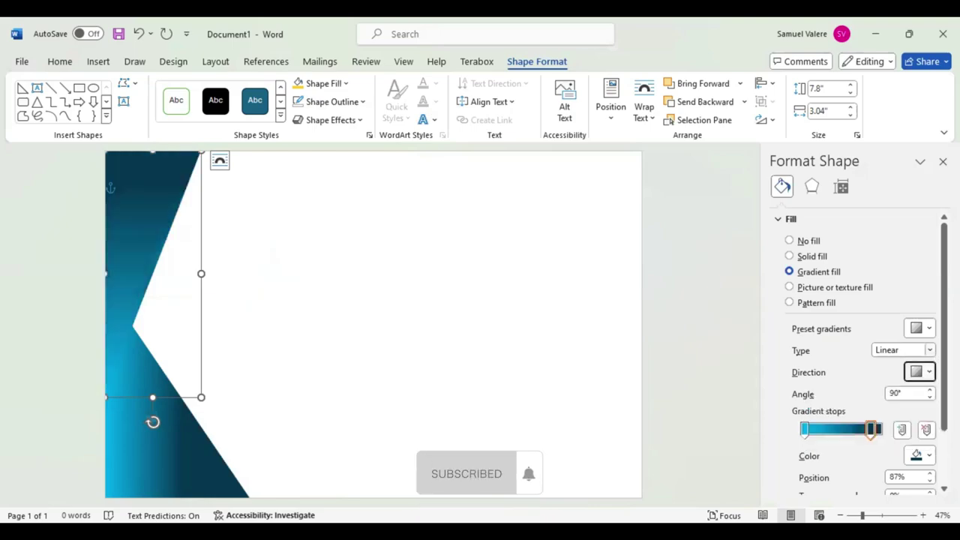
{"action": "left_click", "coordinate": [870, 429]}
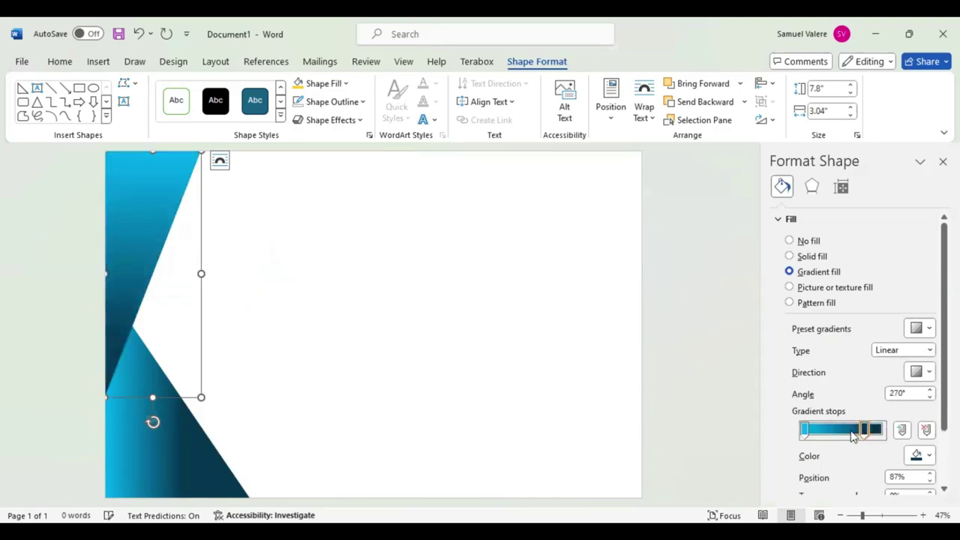
{"action": "left_click_drag", "start_coordinate": [853, 437], "coordinate": [855, 428]}
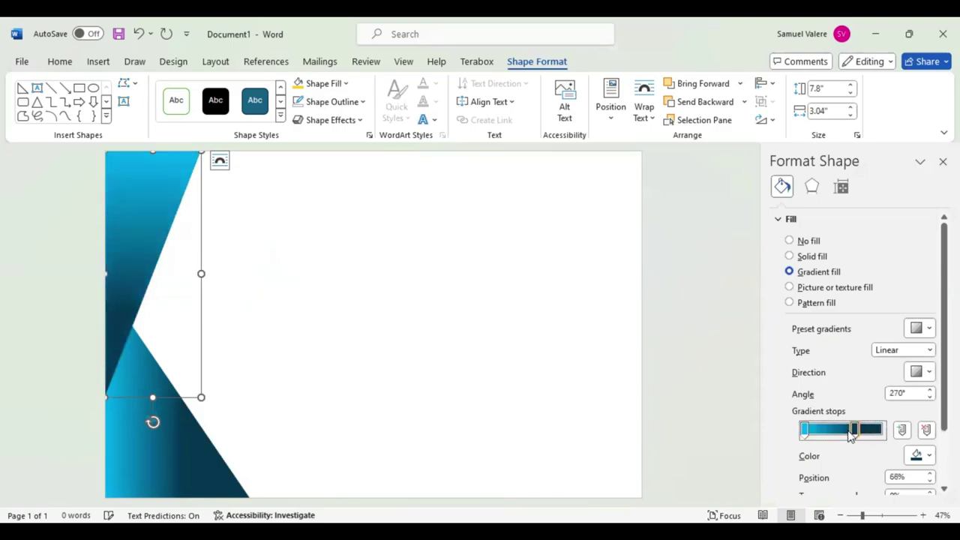
Send the top triangle behind, enlarge it to 8.47 by 3.38 inches, and set the dark stop to 51%
{"action": "left_click", "coordinate": [696, 106]}
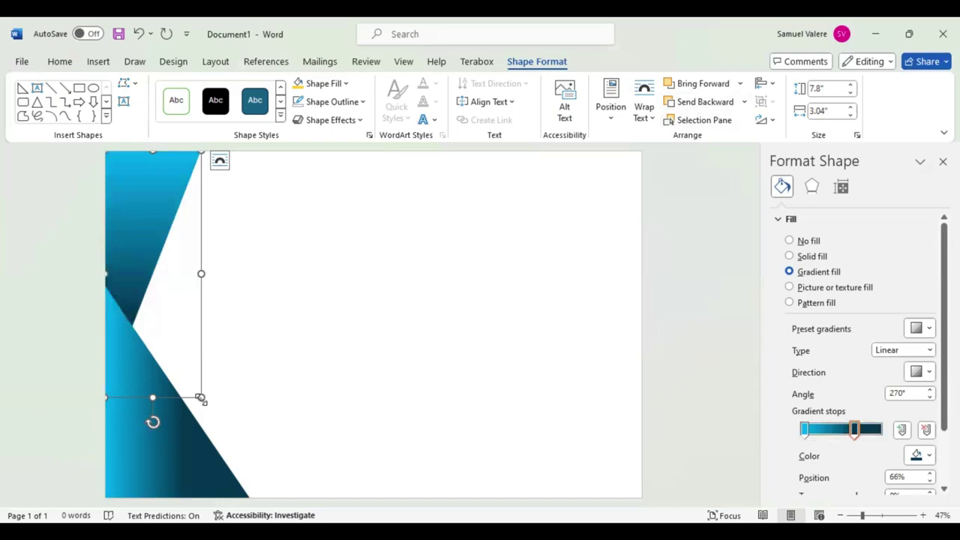
{"action": "left_click_drag", "start_coordinate": [207, 401], "coordinate": [212, 417]}
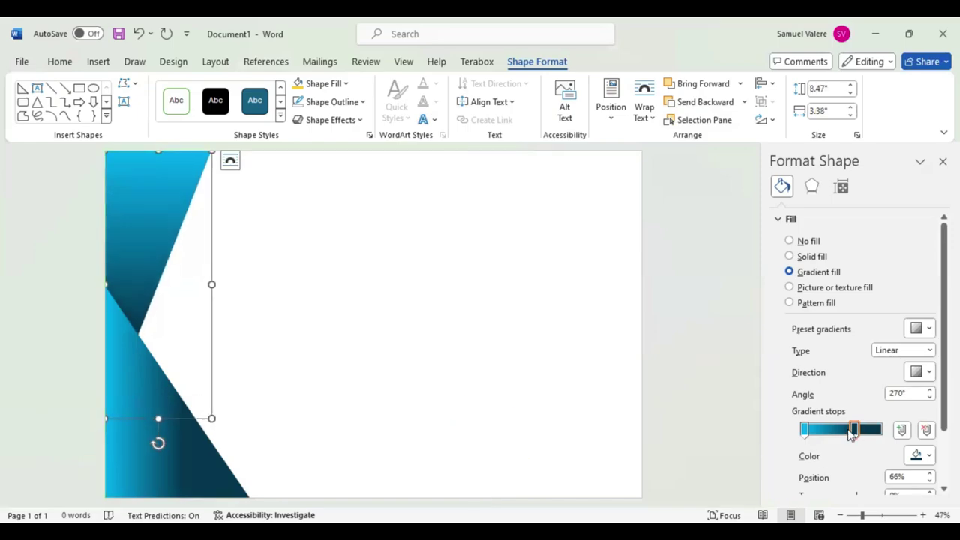
{"action": "left_click_drag", "start_coordinate": [852, 431], "coordinate": [842, 431]}
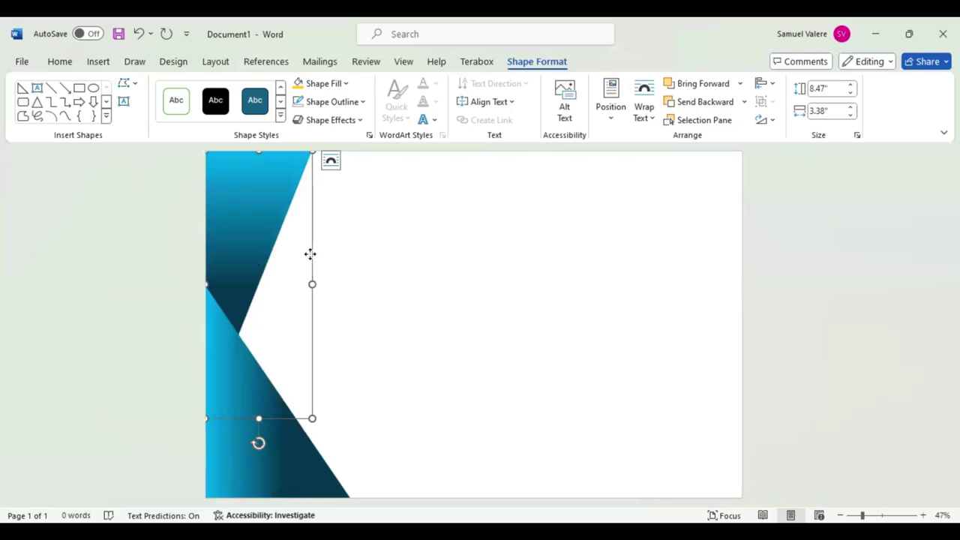
Rotate the triangle copy to lie across the page and stretch it along the top edge
{"action": "left_click", "coordinate": [764, 120]}
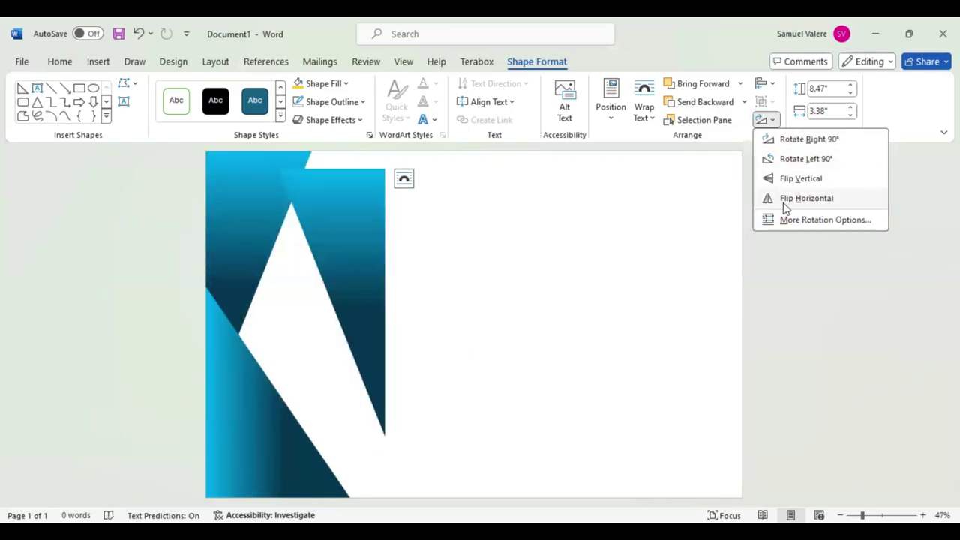
{"action": "left_click_drag", "start_coordinate": [448, 364], "coordinate": [448, 309]}
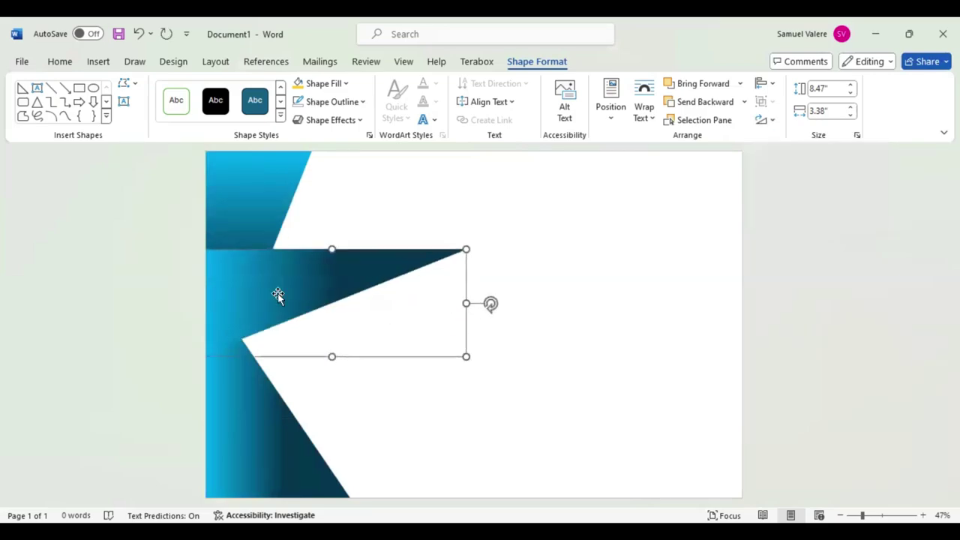
{"action": "left_click_drag", "start_coordinate": [278, 295], "coordinate": [282, 191]}
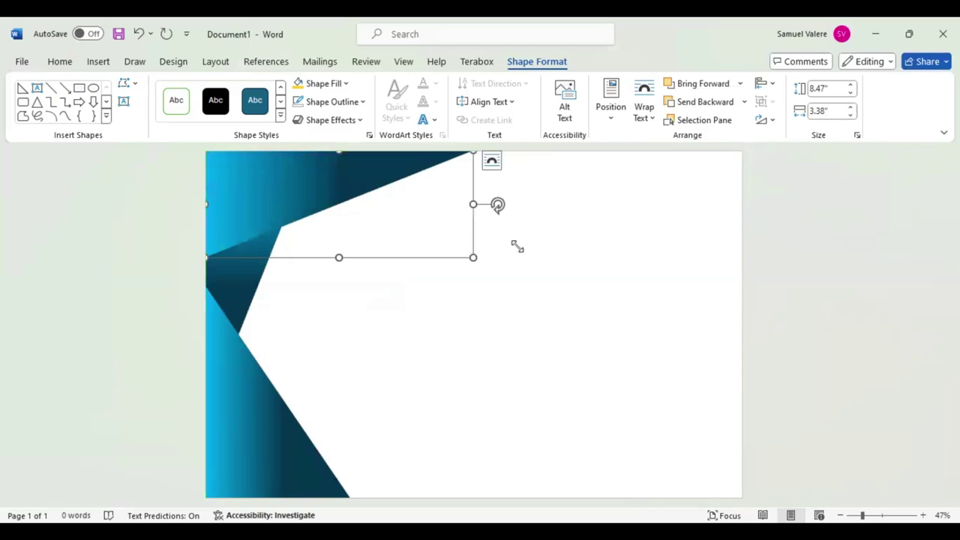
{"action": "left_click_drag", "start_coordinate": [471, 242], "coordinate": [582, 228]}
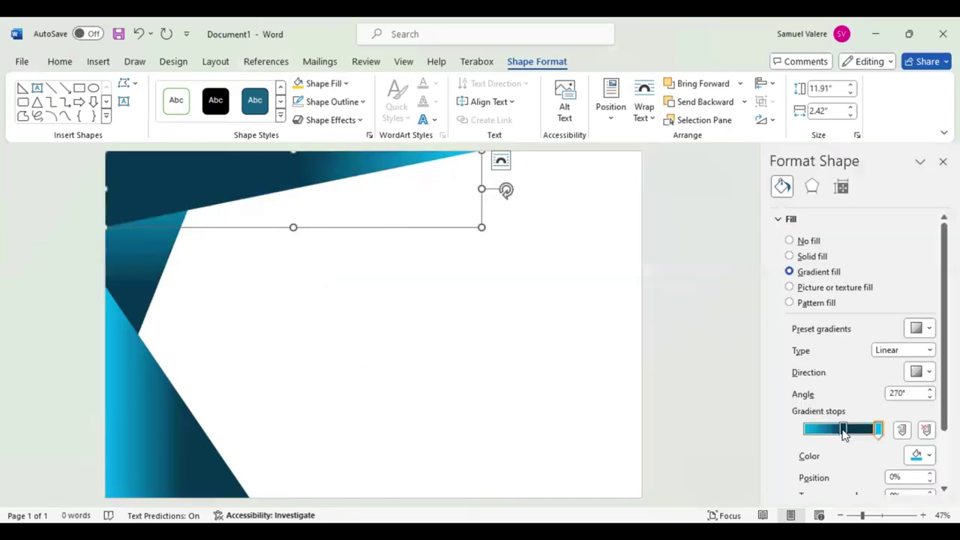
Set its dark gradient stop to 40%, send it backward, and place a copy mid-page
{"action": "mouse_move", "coordinate": [844, 433]}
{"action": "left_mouse_down"}
{"action": "mouse_move", "coordinate": [823, 439]}
{"action": "mouse_move", "coordinate": [831, 432]}
{"action": "left_mouse_up"}
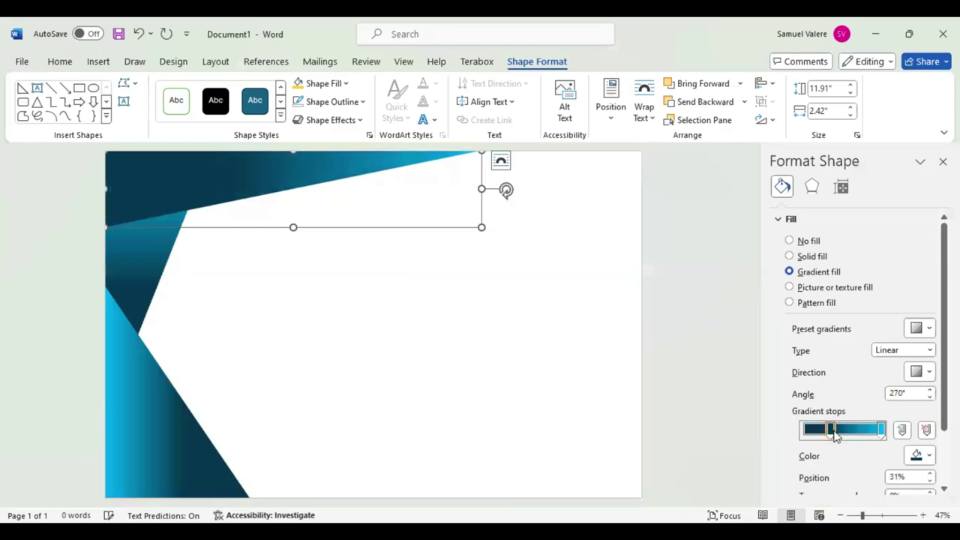
{"action": "left_click", "coordinate": [705, 102]}
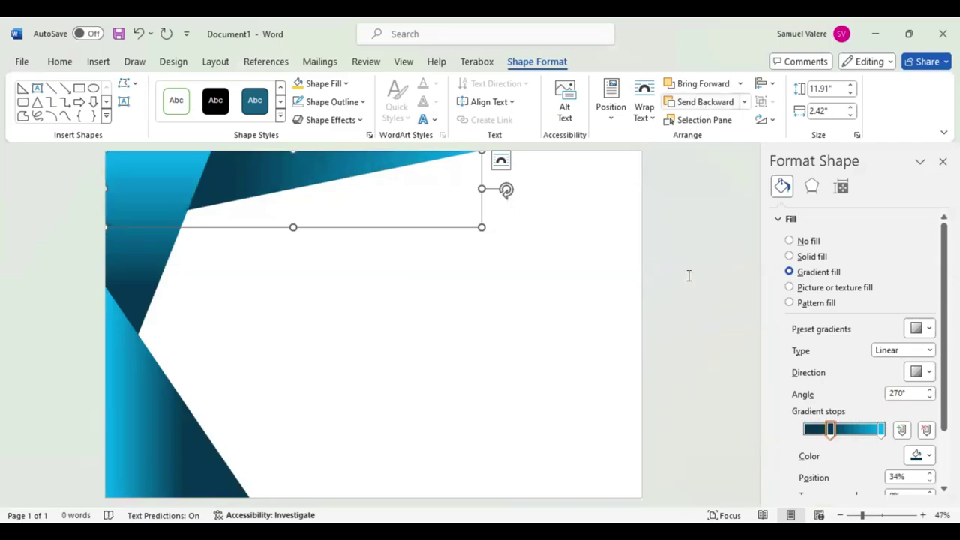
{"action": "left_click_drag", "start_coordinate": [830, 432], "coordinate": [835, 432]}
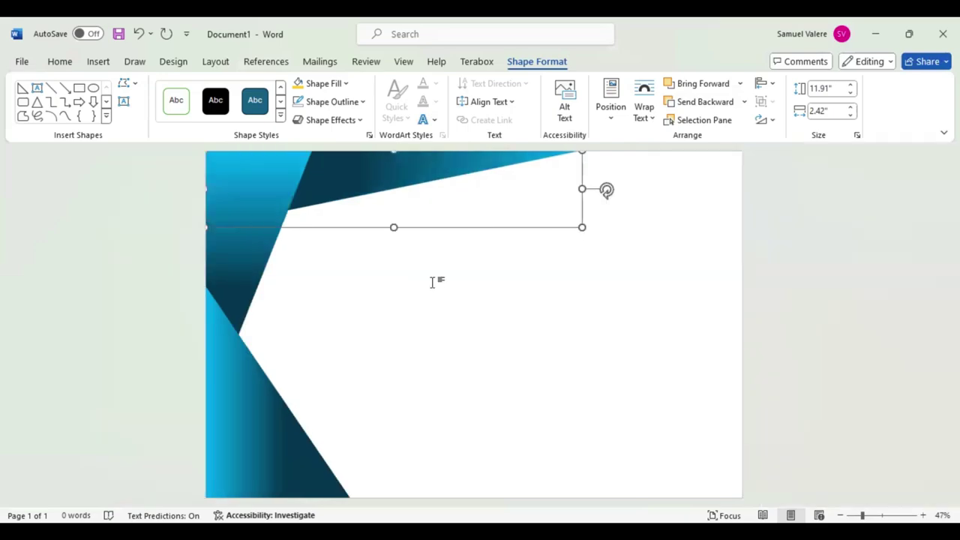
{"action": "left_click_drag", "start_coordinate": [380, 199], "coordinate": [431, 290]}
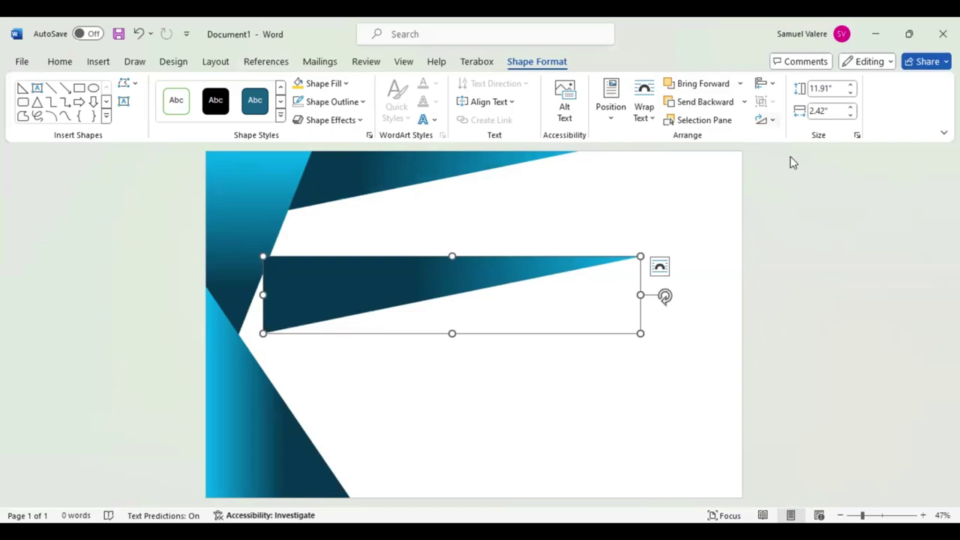
Turn the triangle copy upright and place it, shortened, along the right page edge
{"action": "left_click", "coordinate": [763, 120]}
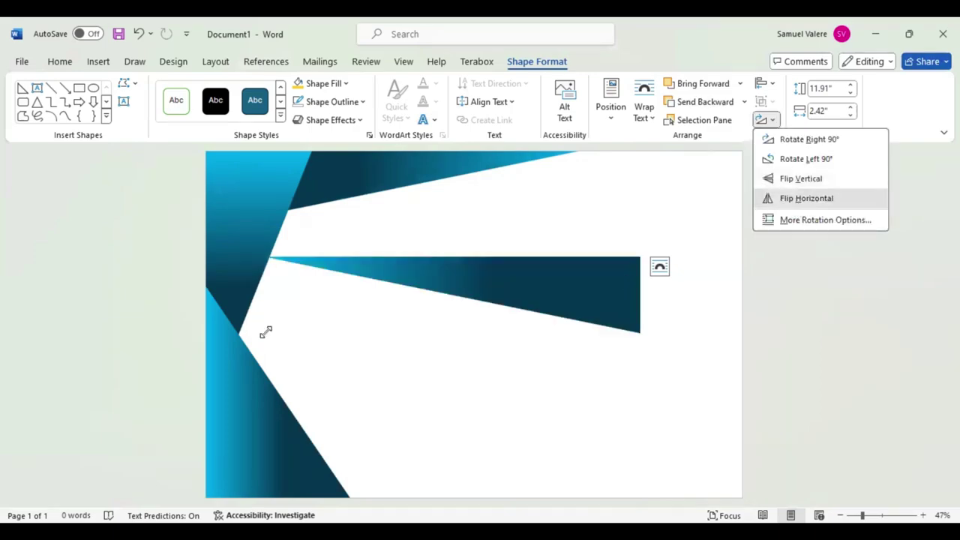
{"action": "left_click", "coordinate": [343, 320]}
{"action": "key", "text": "ctrl+z"}
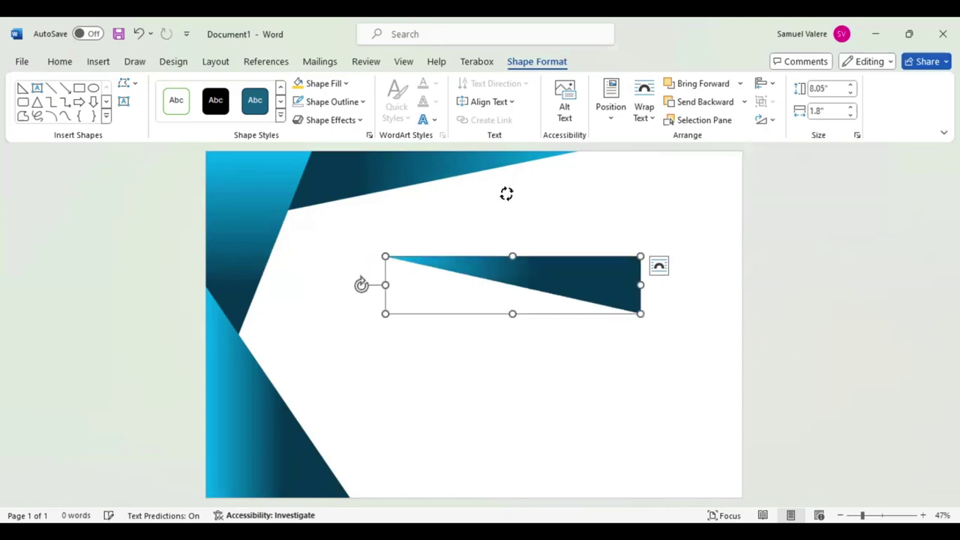
{"action": "left_click_drag", "start_coordinate": [506, 194], "coordinate": [506, 192]}
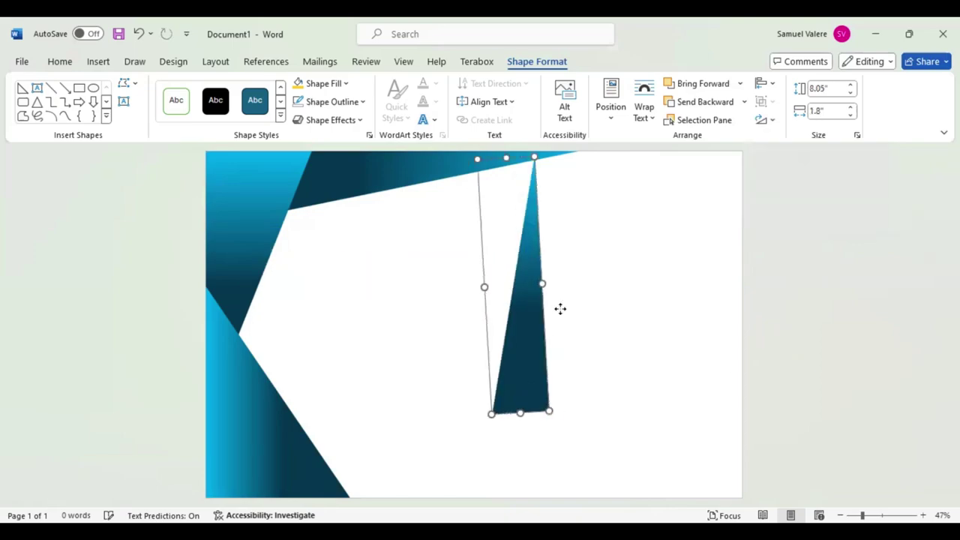
{"action": "left_click_drag", "start_coordinate": [560, 308], "coordinate": [742, 387]}
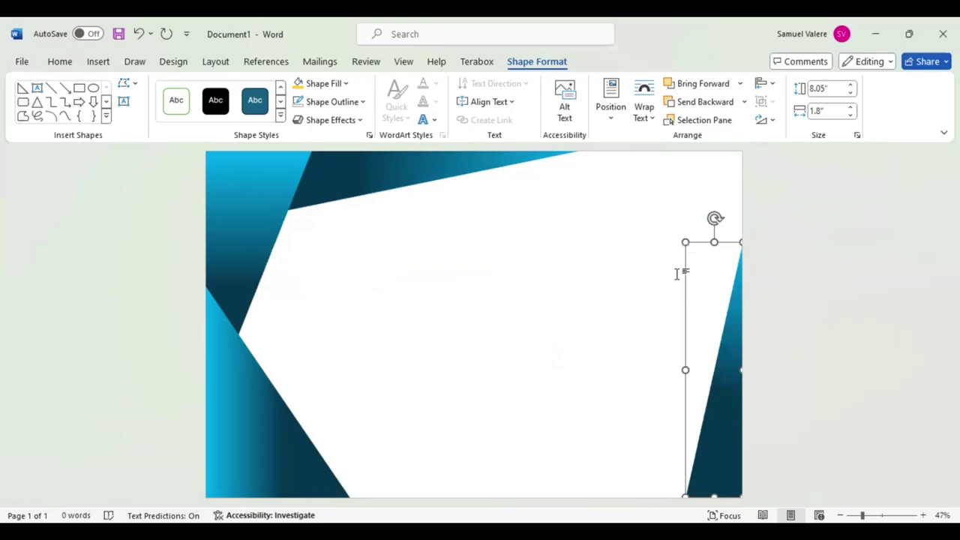
{"action": "mouse_move", "coordinate": [685, 241]}
{"action": "left_mouse_down"}
{"action": "mouse_move", "coordinate": [683, 324]}
{"action": "mouse_move", "coordinate": [687, 304]}
{"action": "left_mouse_up"}
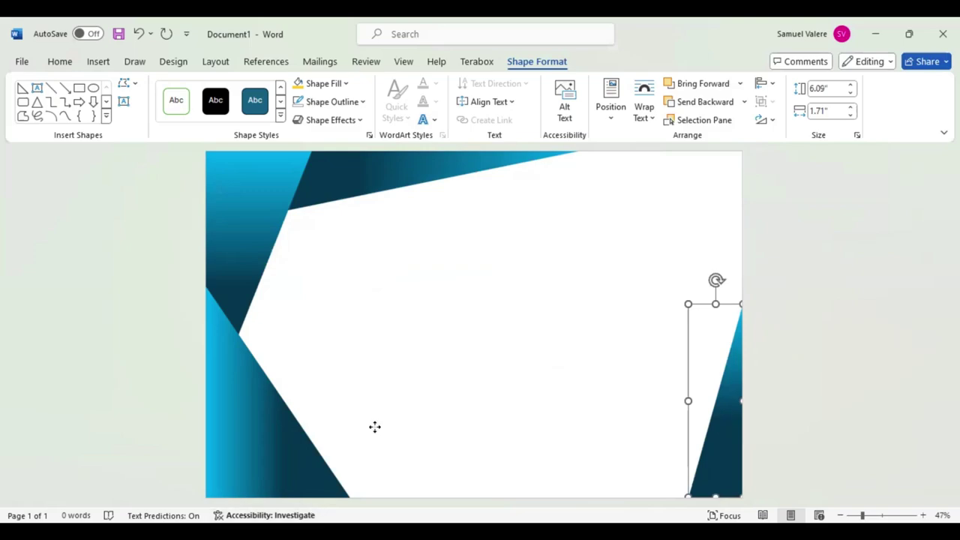
Paste another triangle, rotate it, and fit it along the bottom-right edge at 5.93 by 1.31 inches
{"action": "key", "text": "ctrl+v"}
{"action": "mouse_move", "coordinate": [531, 253]}
{"action": "left_mouse_down"}
{"action": "mouse_move", "coordinate": [450, 272]}
{"action": "mouse_move", "coordinate": [407, 300]}
{"action": "mouse_move", "coordinate": [366, 379]}
{"action": "left_mouse_up"}
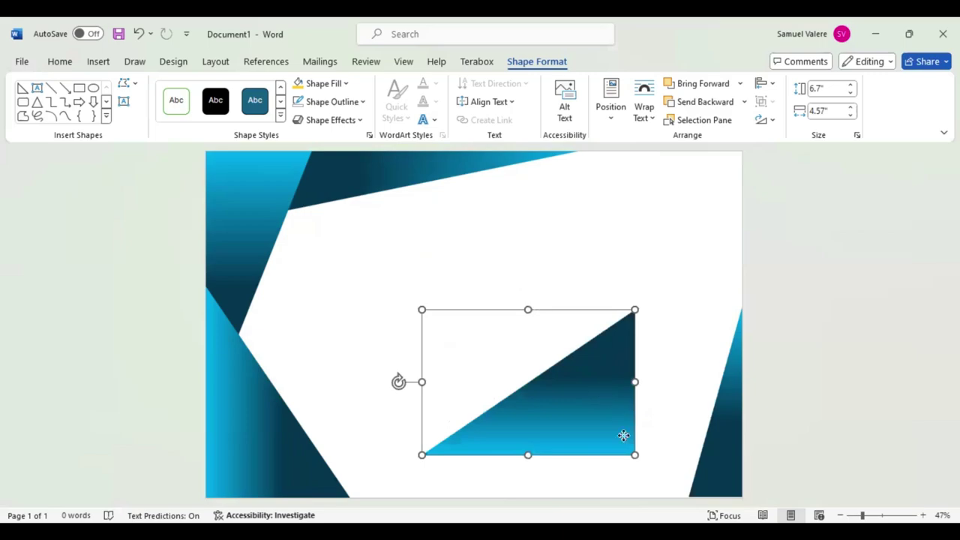
{"action": "mouse_move", "coordinate": [623, 435]}
{"action": "left_mouse_down"}
{"action": "mouse_move", "coordinate": [655, 454]}
{"action": "mouse_move", "coordinate": [711, 439]}
{"action": "left_mouse_up"}
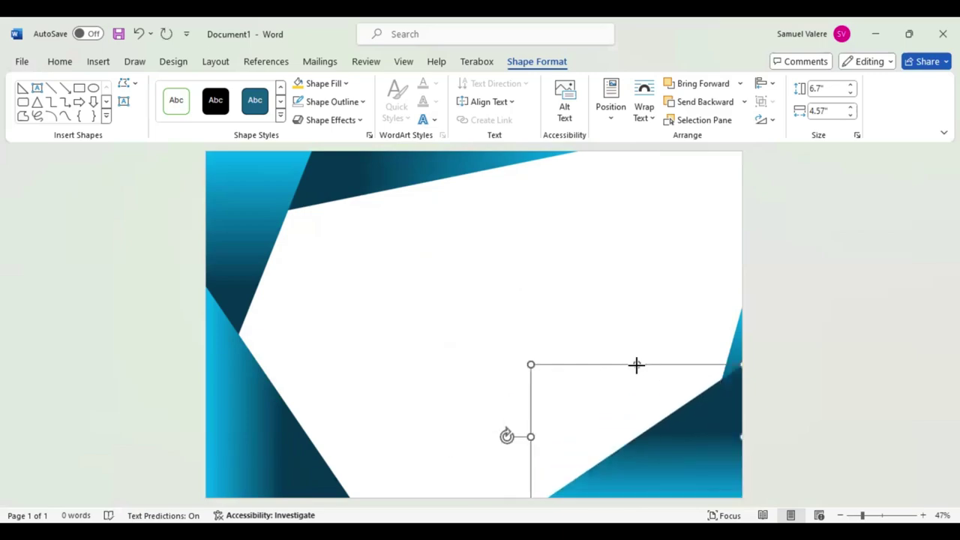
{"action": "mouse_move", "coordinate": [637, 364]}
{"action": "left_mouse_down"}
{"action": "mouse_move", "coordinate": [650, 454]}
{"action": "mouse_move", "coordinate": [701, 458]}
{"action": "left_mouse_up"}
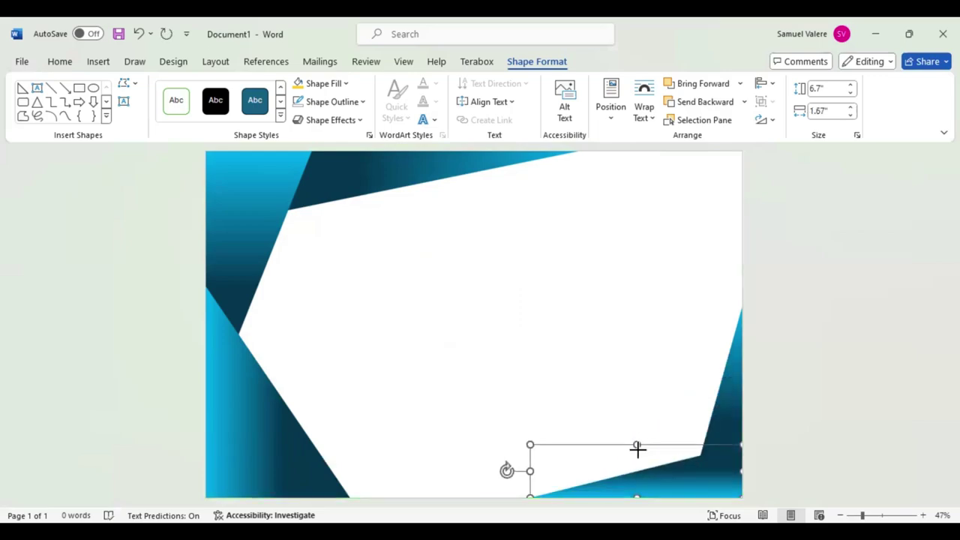
{"action": "left_click_drag", "start_coordinate": [637, 445], "coordinate": [636, 456]}
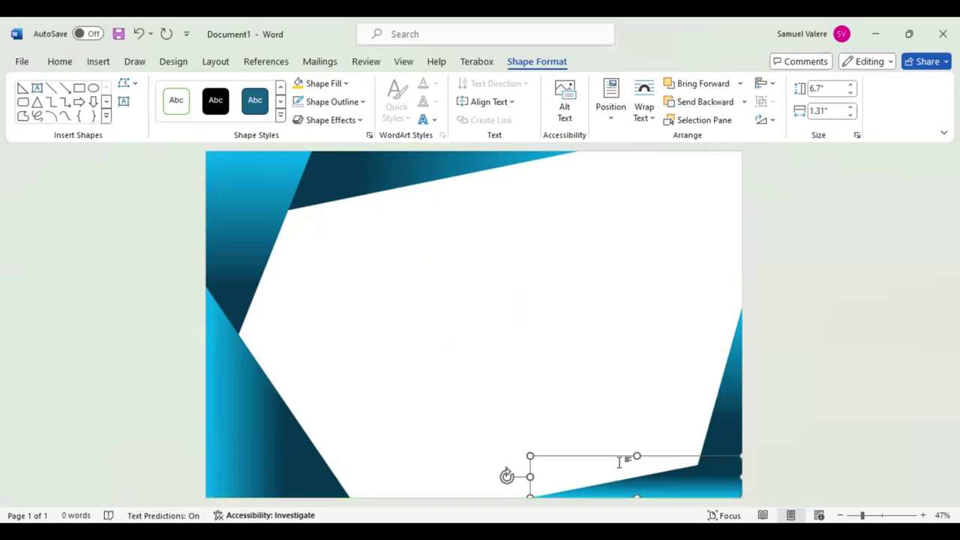
{"action": "left_click_drag", "start_coordinate": [530, 476], "coordinate": [549, 476]}
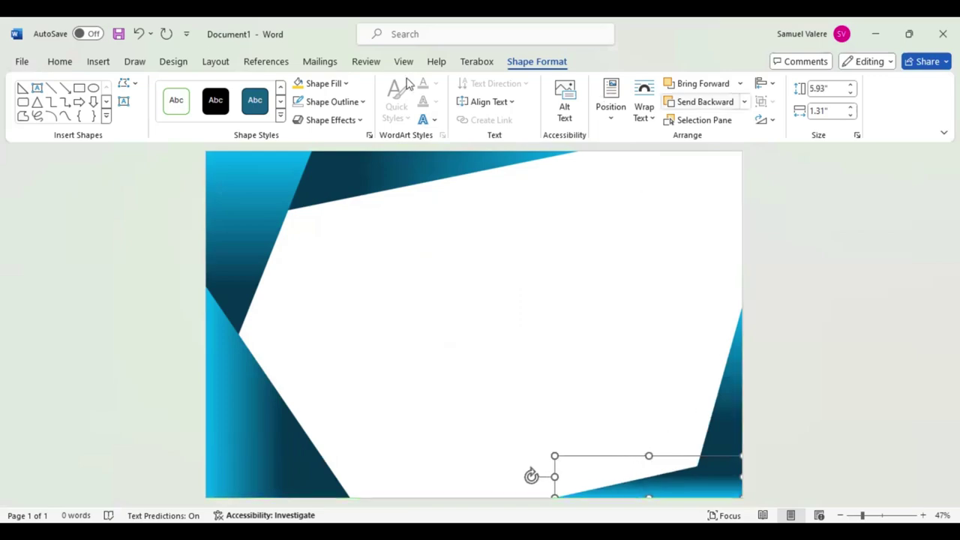
{"action": "left_click", "coordinate": [350, 84]}
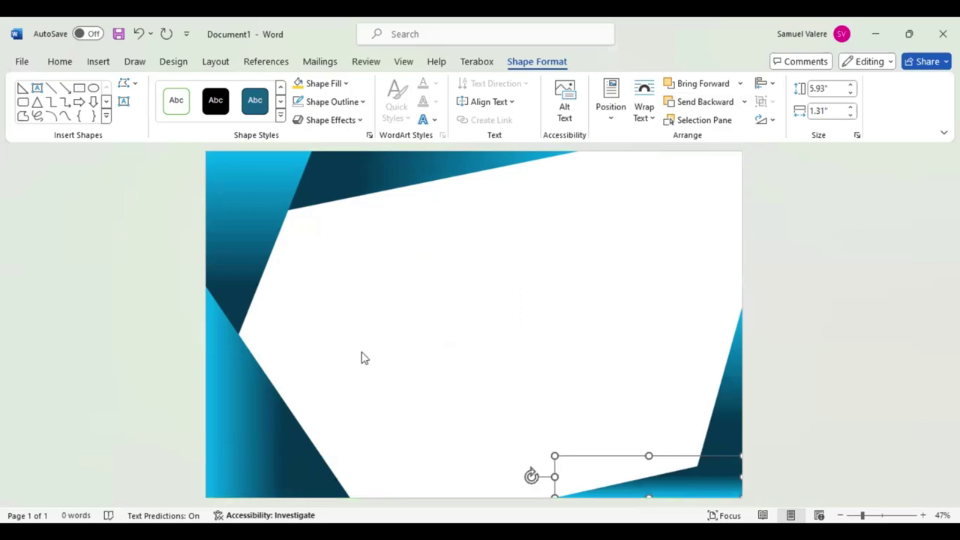
{"action": "mouse_move", "coordinate": [329, 371]}
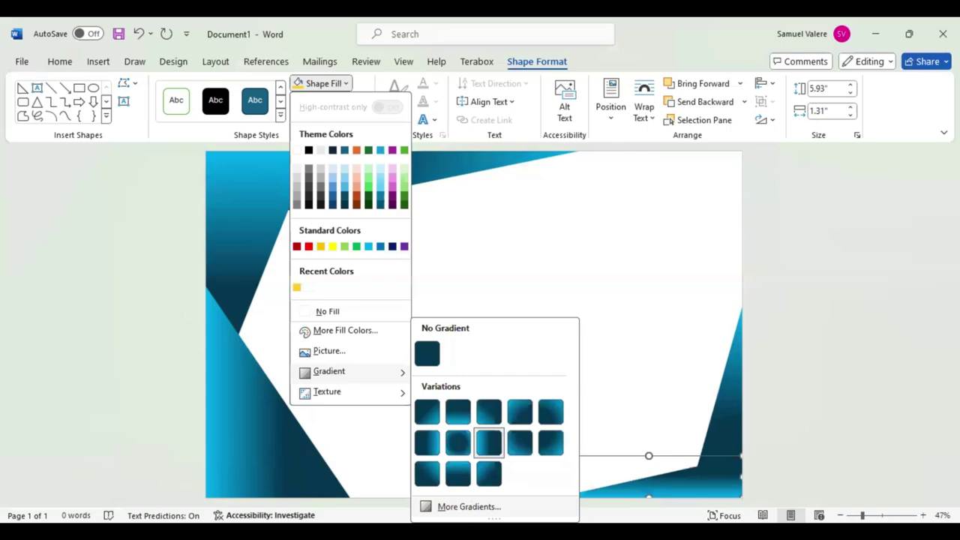
Change the bottom-right triangle's gradient type to Radial
{"action": "left_click", "coordinate": [469, 506]}
{"action": "left_click", "coordinate": [929, 350]}
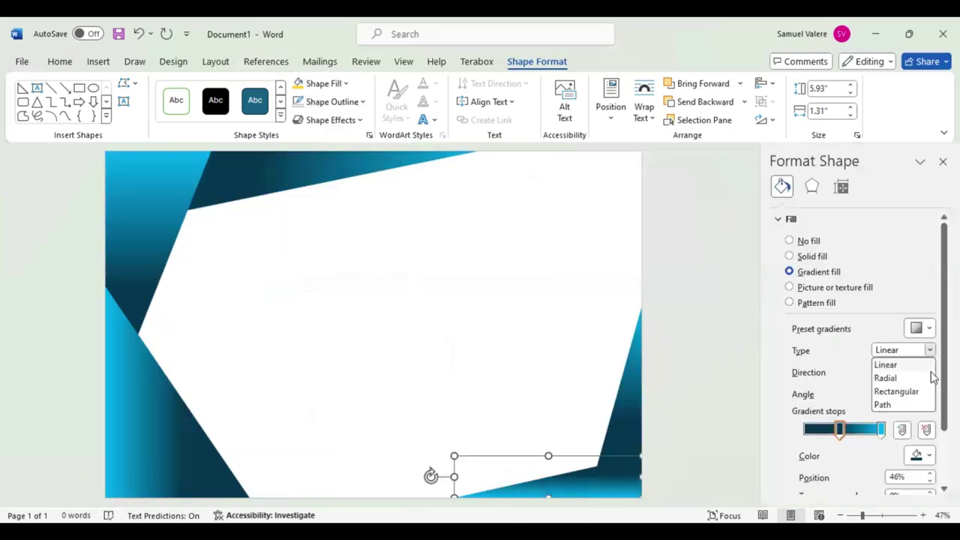
{"action": "left_click", "coordinate": [900, 364]}
{"action": "left_click", "coordinate": [929, 372]}
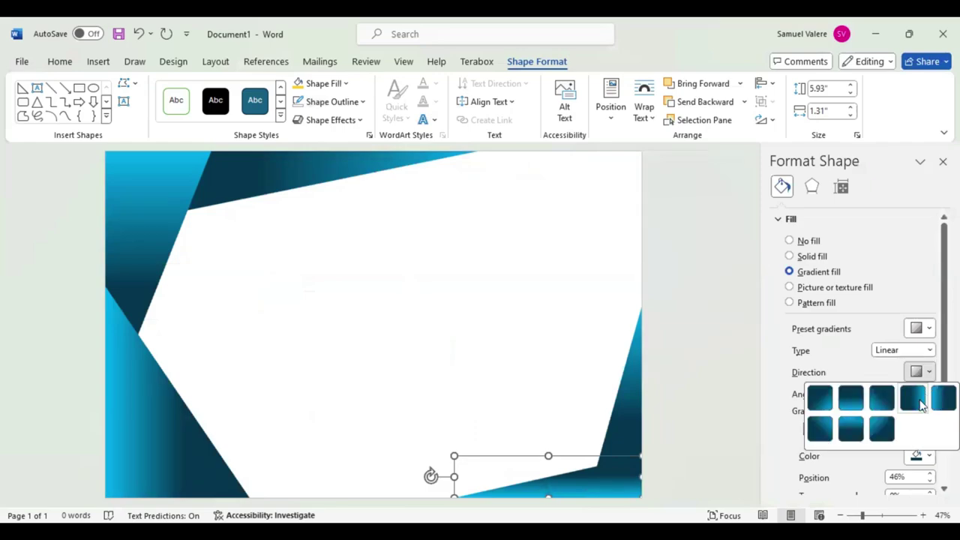
{"action": "left_click", "coordinate": [934, 355]}
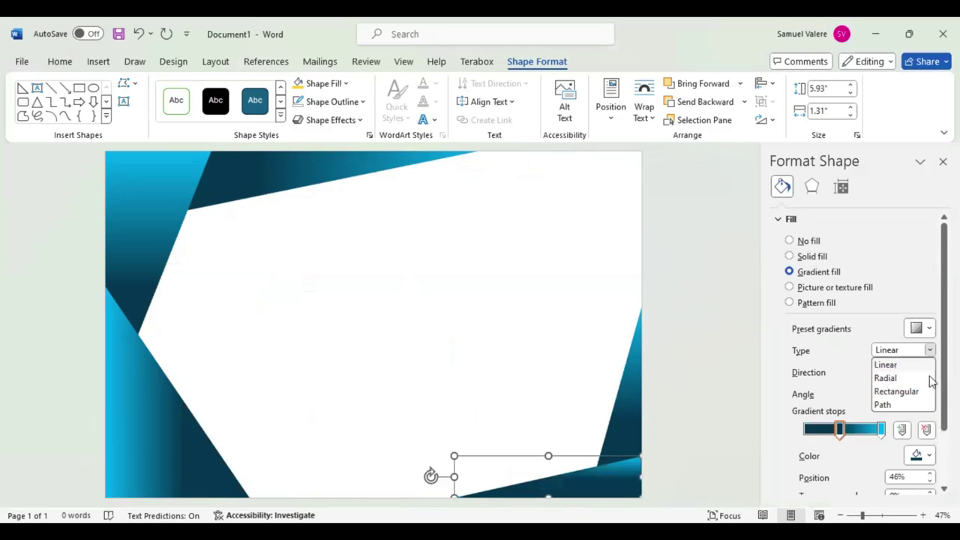
{"action": "left_click", "coordinate": [889, 378]}
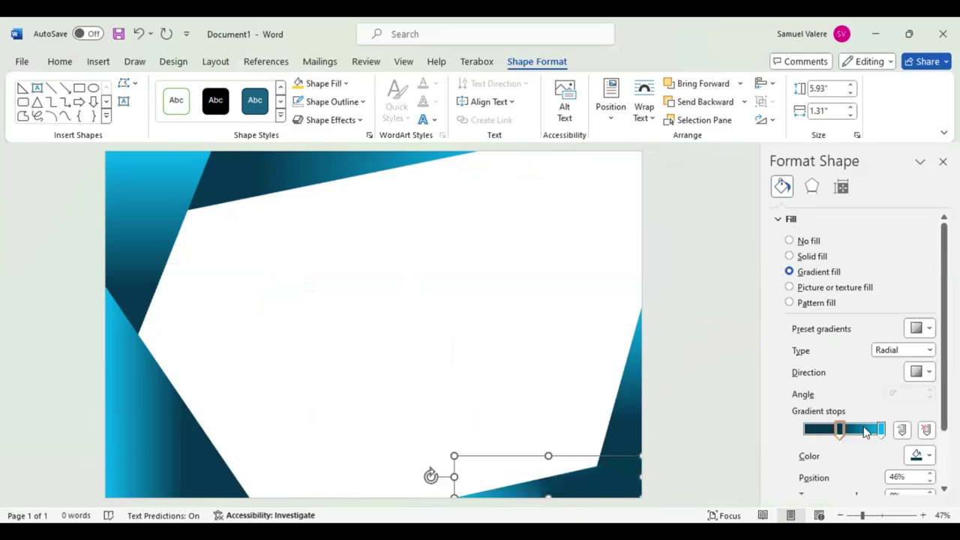
Move the dark gradient stop to 53% and resize the triangle to 5.58 by 1.69 inches
{"action": "left_click_drag", "start_coordinate": [880, 430], "coordinate": [793, 430]}
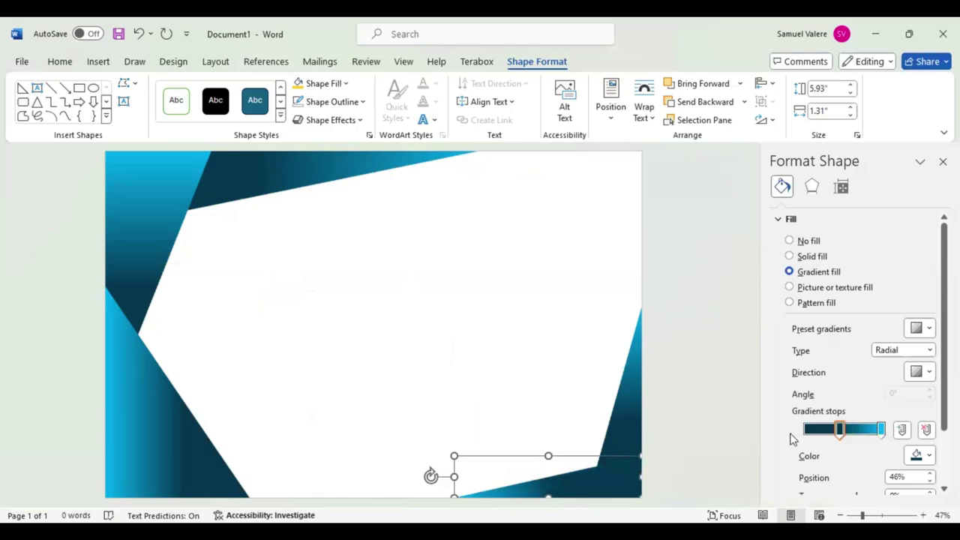
{"action": "left_click", "coordinate": [838, 429]}
{"action": "left_click_drag", "start_coordinate": [838, 429], "coordinate": [843, 429]}
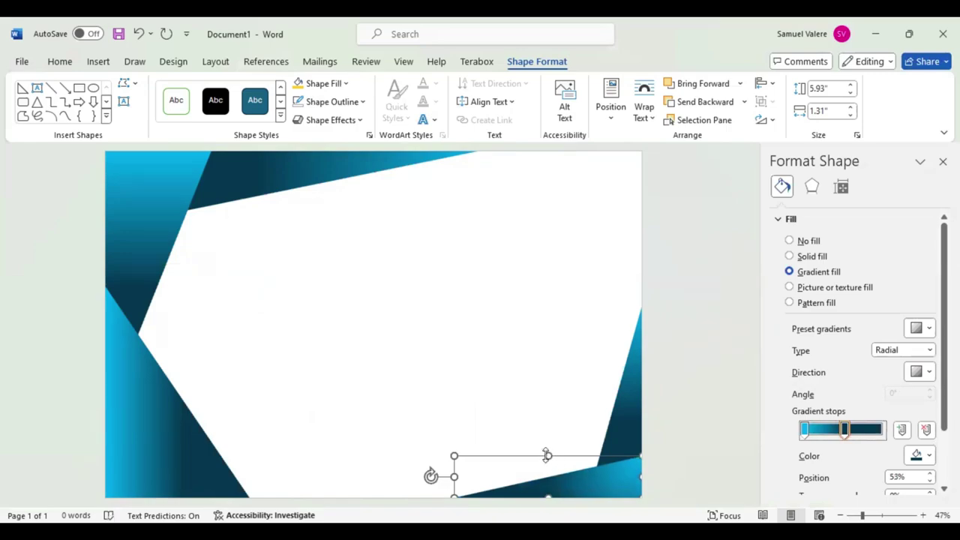
{"action": "left_click_drag", "start_coordinate": [548, 455], "coordinate": [548, 444]}
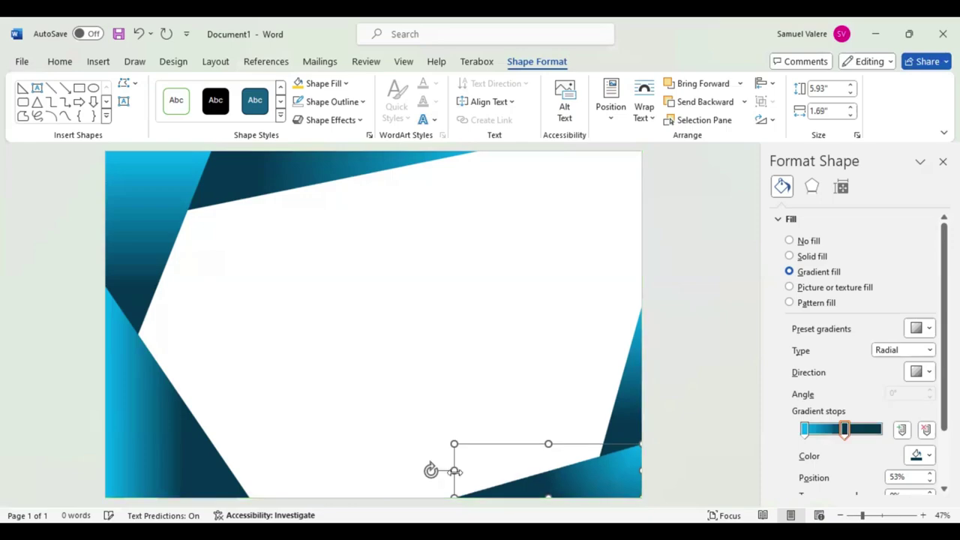
{"action": "left_click_drag", "start_coordinate": [454, 471], "coordinate": [465, 470]}
{"action": "left_click", "coordinate": [681, 330]}
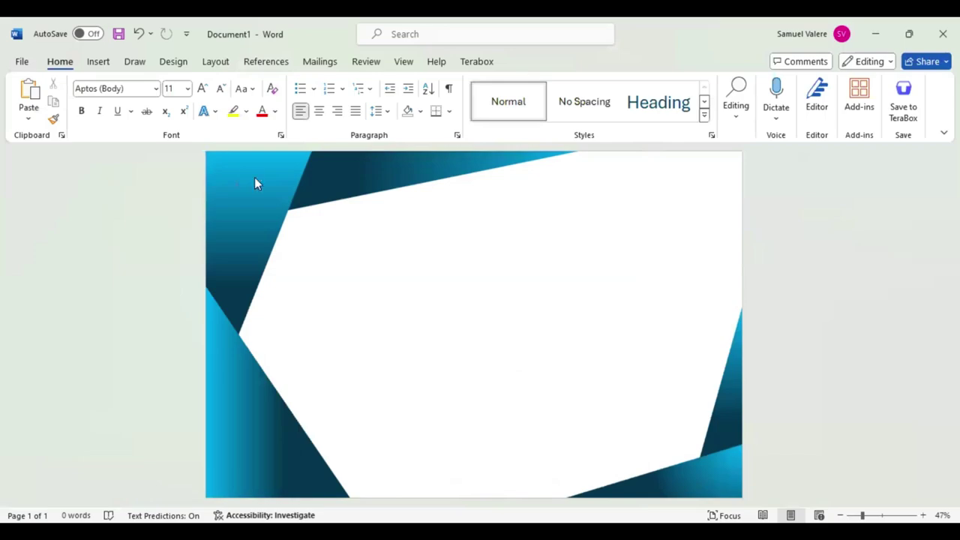
Draw a large rectangle over the centre of the page
{"action": "left_click", "coordinate": [97, 61]}
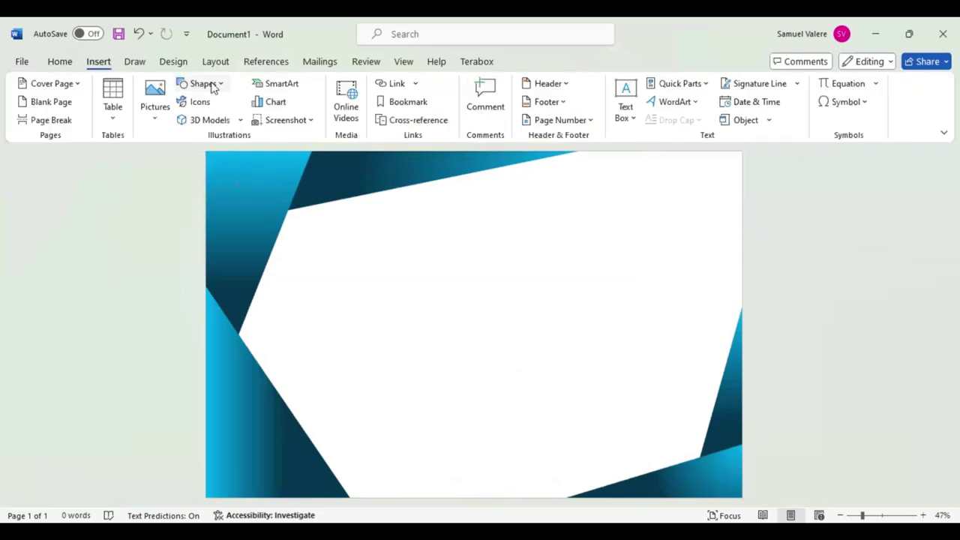
{"action": "left_click", "coordinate": [203, 83]}
{"action": "left_click", "coordinate": [189, 161]}
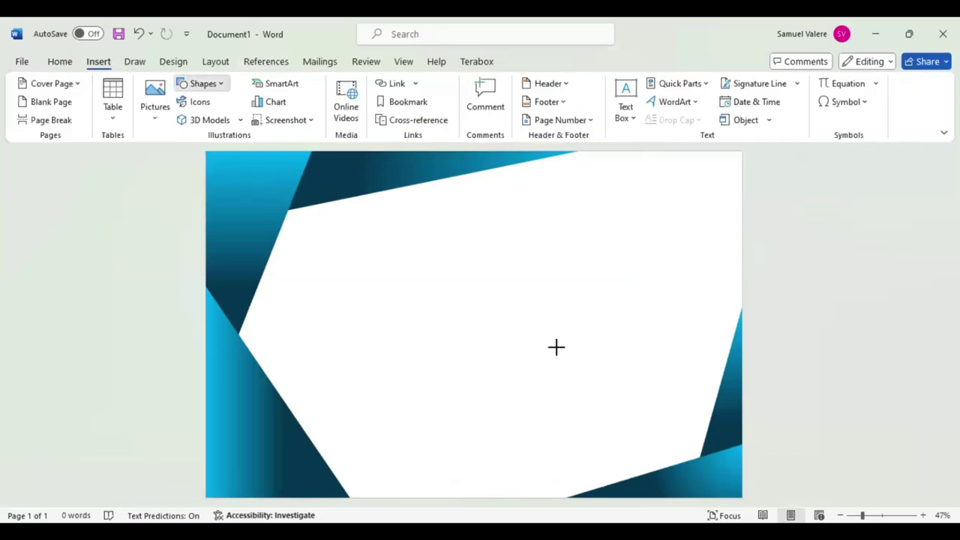
{"action": "left_click_drag", "start_coordinate": [258, 177], "coordinate": [730, 480]}
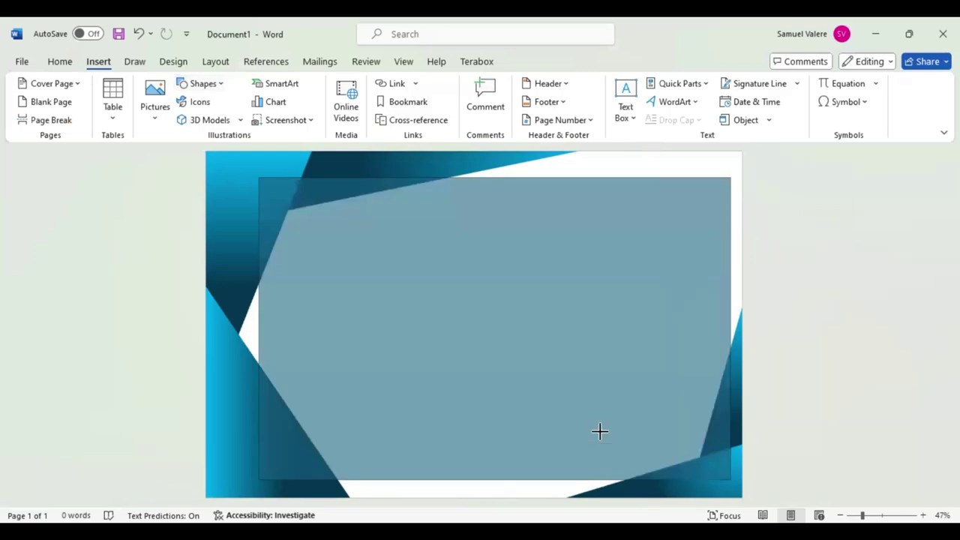
Resize the rectangle to 10.22 by 16.13 inches to cover the page and remove its fill
{"action": "mouse_move", "coordinate": [219, 325]}
{"action": "left_mouse_down"}
{"action": "mouse_move", "coordinate": [210, 325]}
{"action": "mouse_move", "coordinate": [219, 328]}
{"action": "left_mouse_up"}
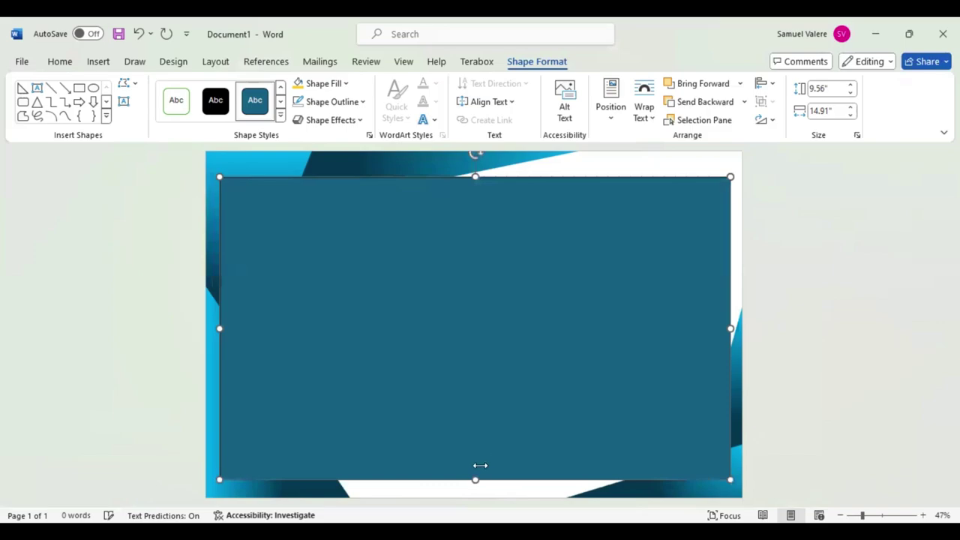
{"action": "left_click_drag", "start_coordinate": [475, 479], "coordinate": [476, 491]}
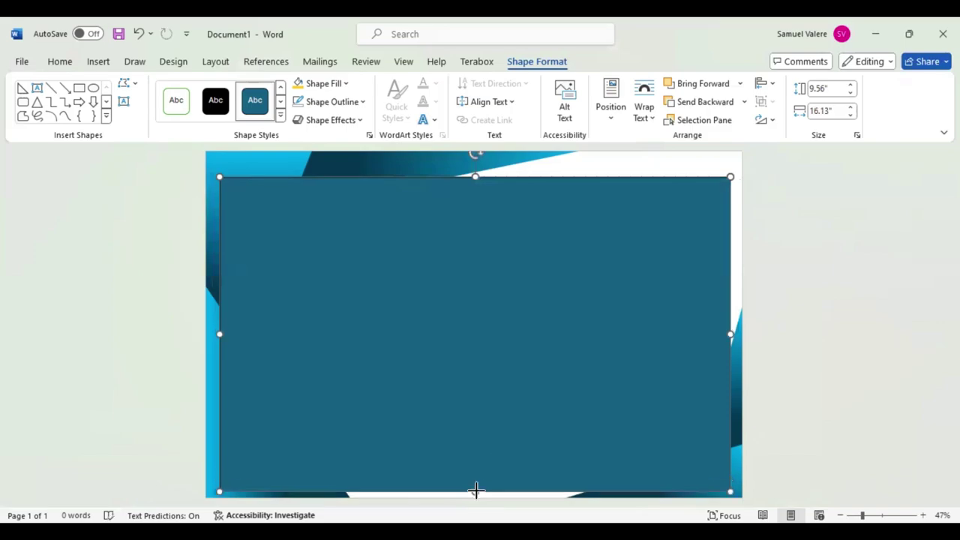
{"action": "left_click_drag", "start_coordinate": [474, 169], "coordinate": [475, 159]}
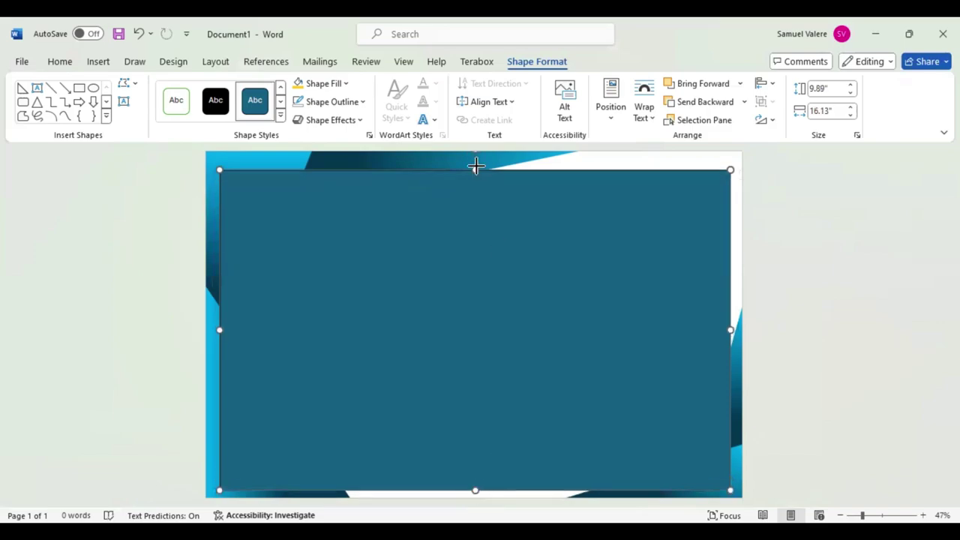
{"action": "left_click_drag", "start_coordinate": [478, 292], "coordinate": [473, 257]}
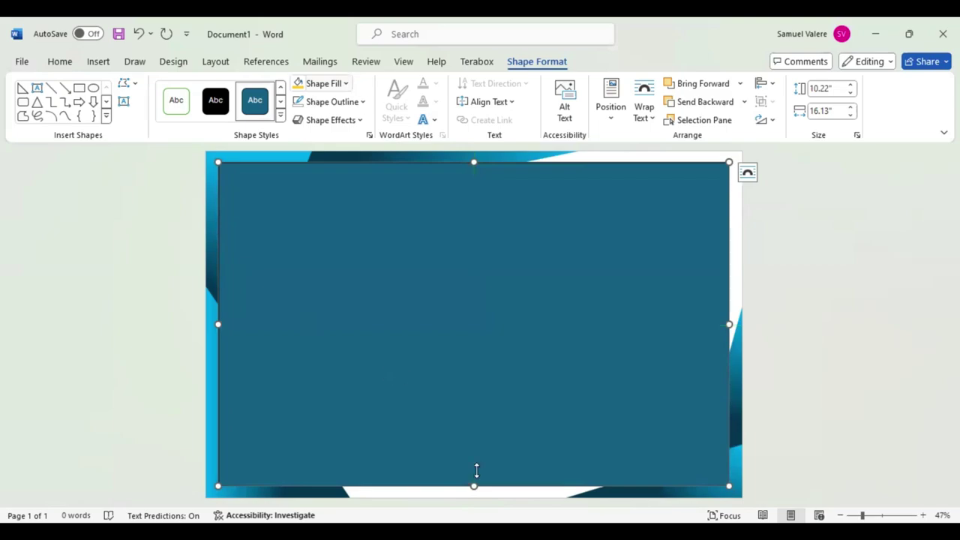
{"action": "left_click", "coordinate": [351, 84]}
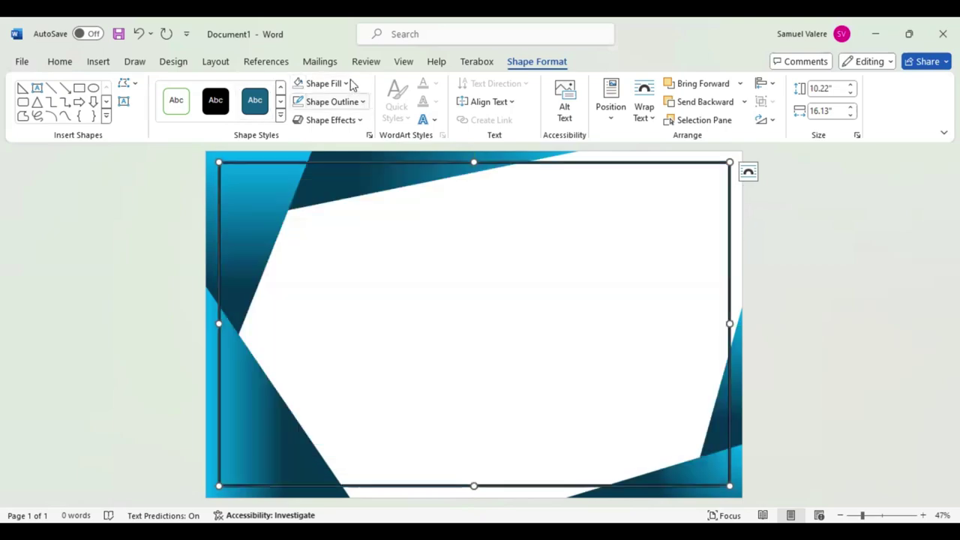
Give the rectangle's outline a radial gradient line with the extra stops removed
{"action": "left_click", "coordinate": [350, 83]}
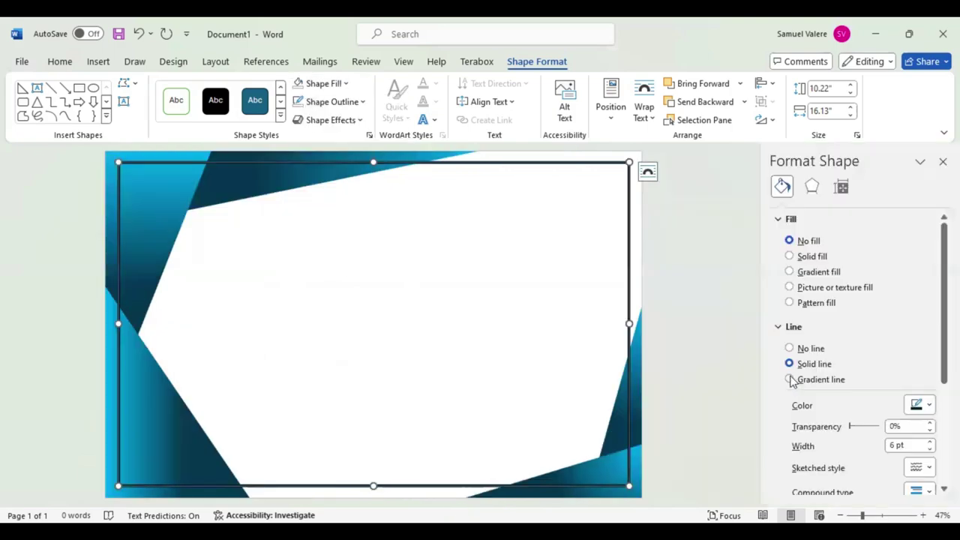
{"action": "left_click", "coordinate": [789, 378]}
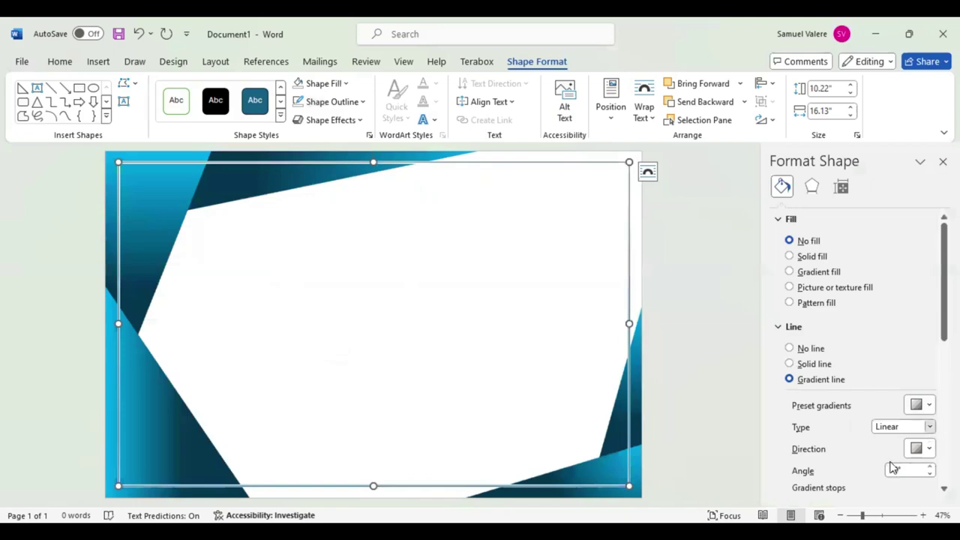
{"action": "left_click", "coordinate": [930, 427]}
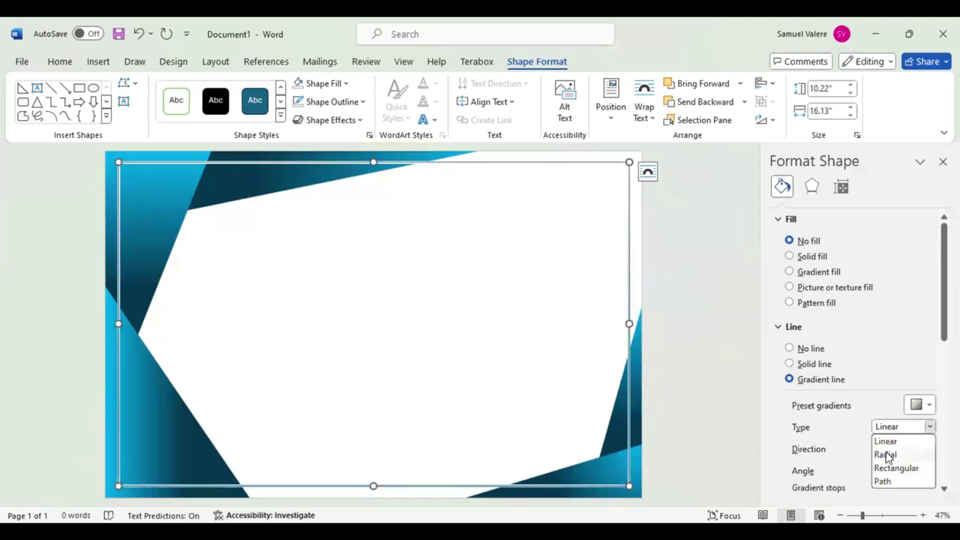
{"action": "left_click", "coordinate": [886, 454]}
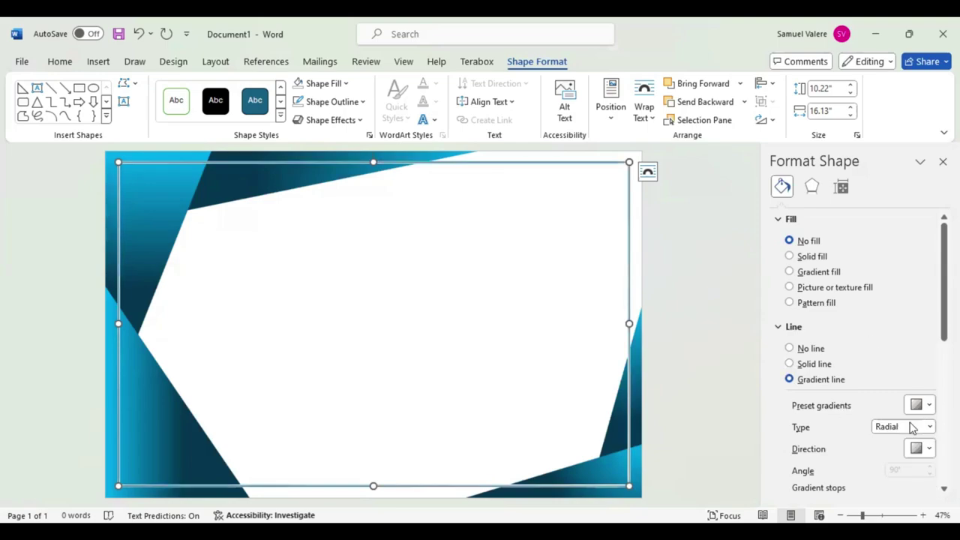
{"action": "scroll", "coordinate": [911, 428], "scroll_direction": "down", "scroll_amount": 2}
{"action": "left_click", "coordinate": [926, 440]}
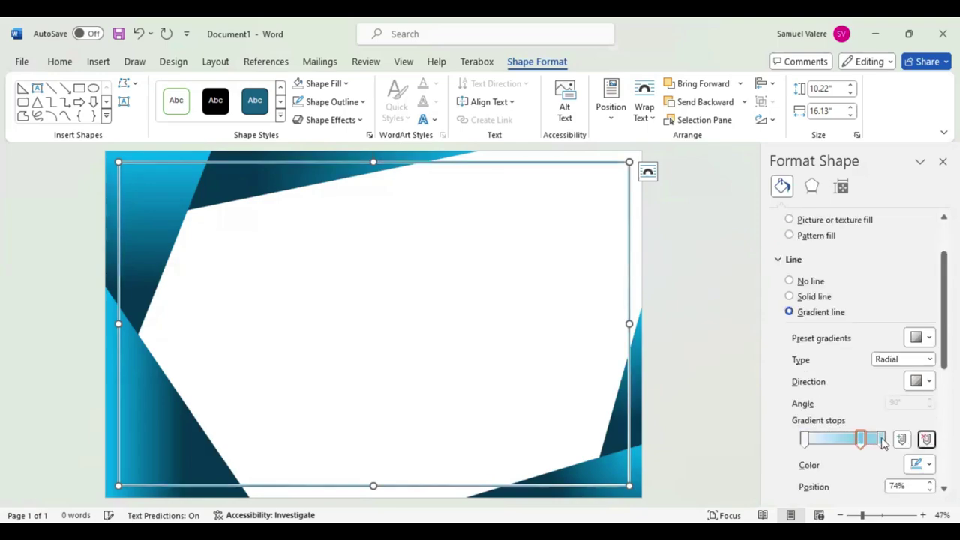
{"action": "left_click", "coordinate": [926, 440]}
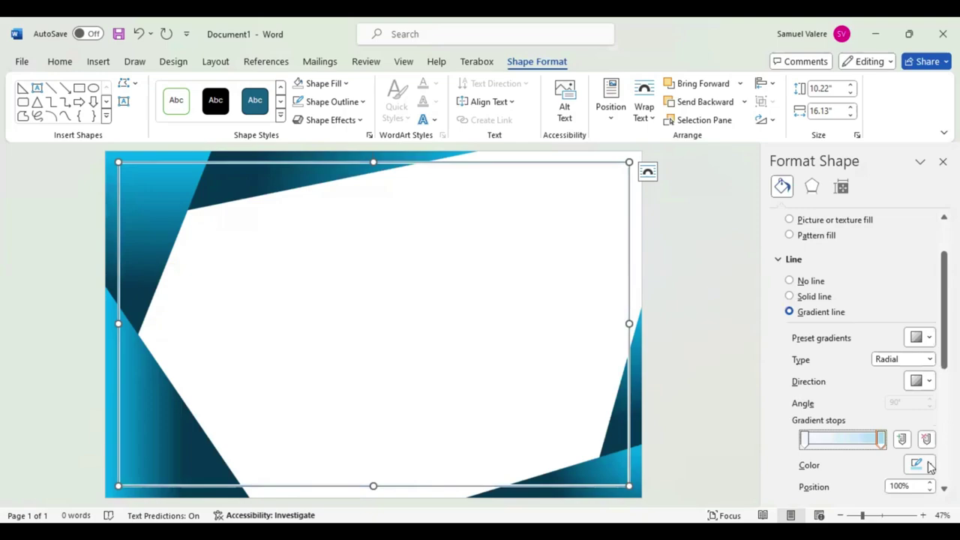
Colour the gradient stop gold and shift the left stop to about 13%
{"action": "left_click", "coordinate": [930, 466]}
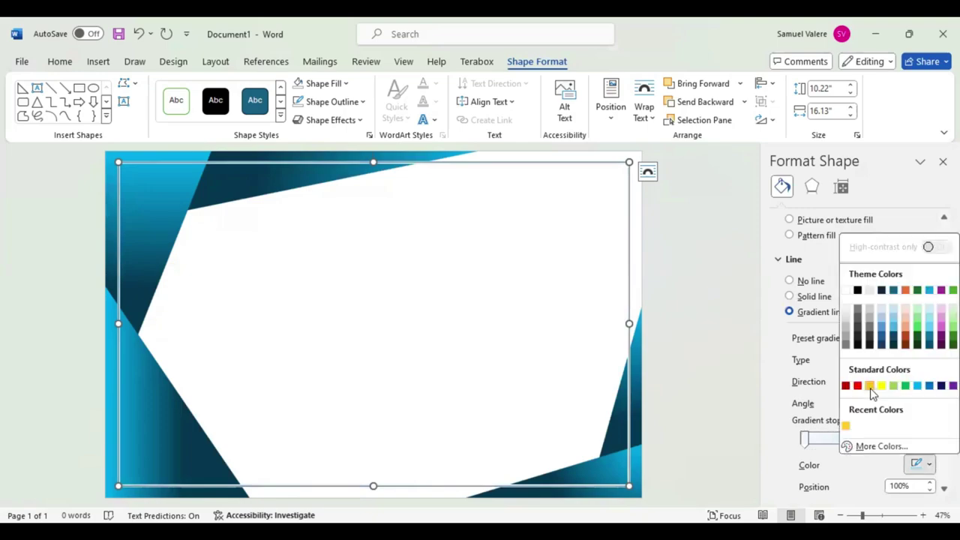
{"action": "left_click", "coordinate": [869, 387]}
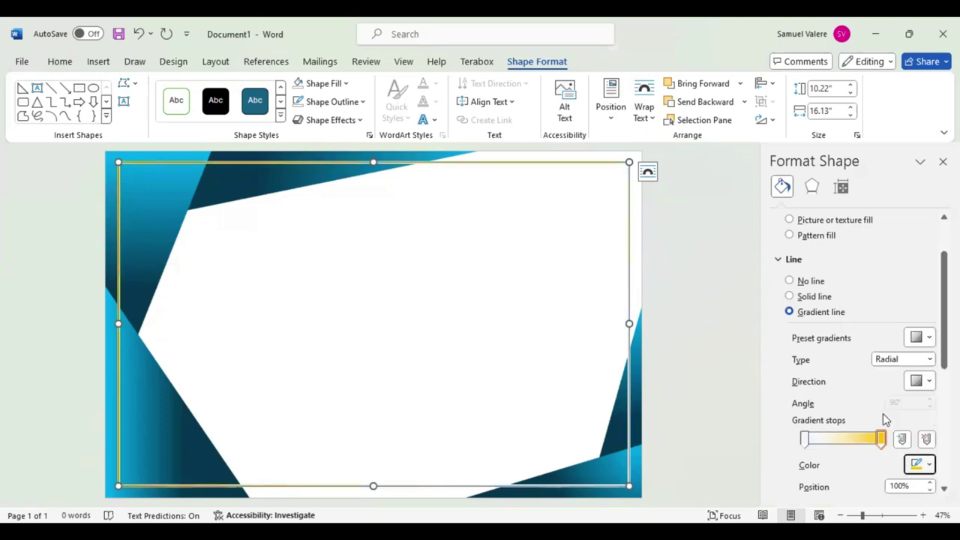
{"action": "left_click", "coordinate": [806, 441]}
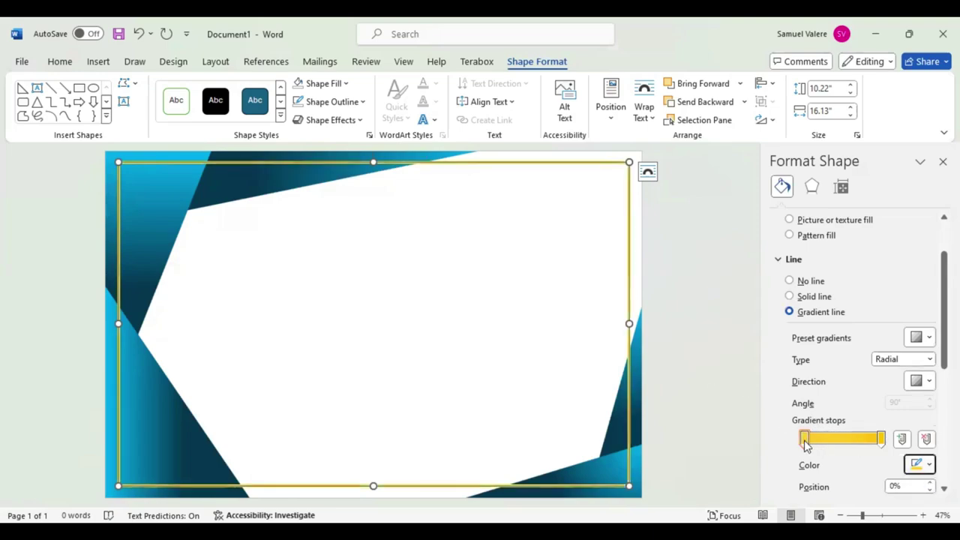
{"action": "left_click_drag", "start_coordinate": [804, 443], "coordinate": [816, 442]}
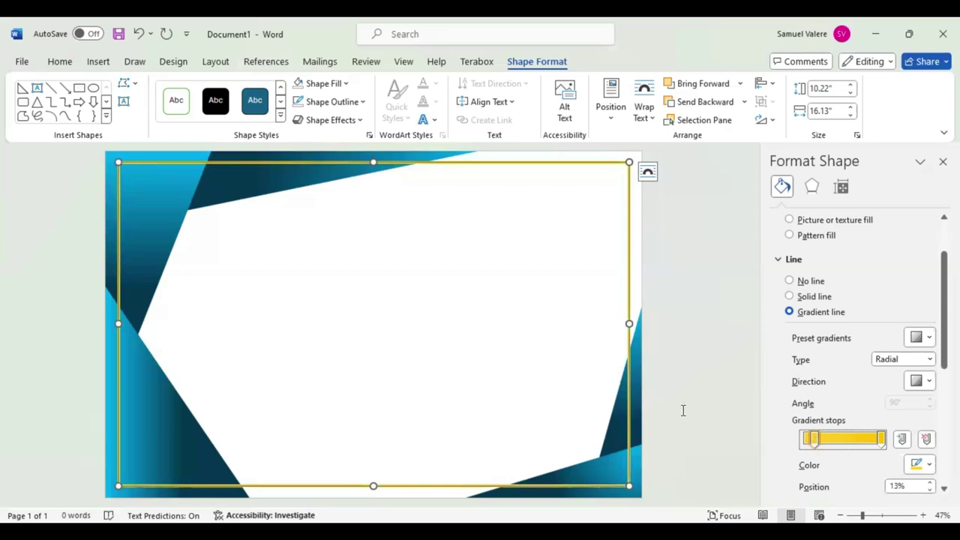
Set the gold outline's width to 8 pt
{"action": "scroll", "coordinate": [850, 311], "scroll_direction": "down", "scroll_amount": 2}
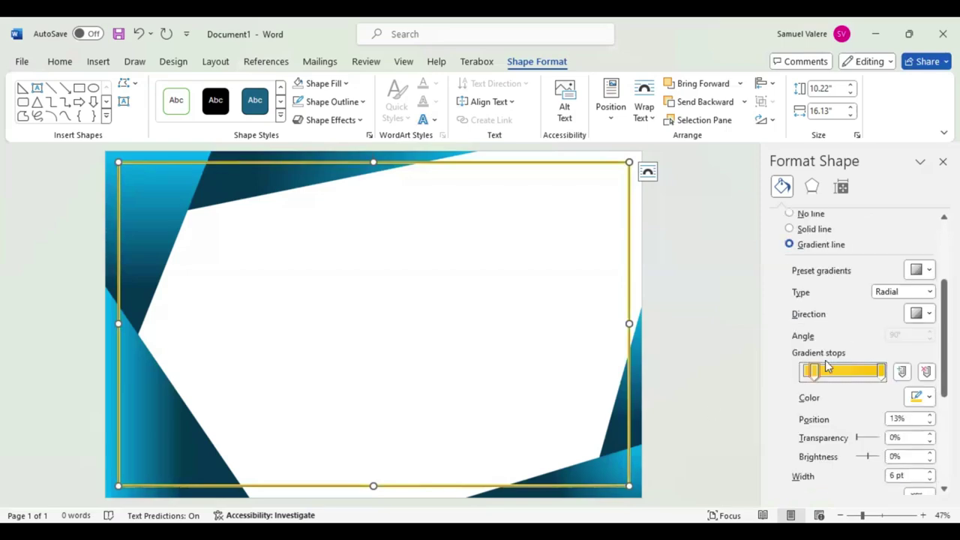
{"action": "scroll", "coordinate": [828, 366], "scroll_direction": "down", "scroll_amount": 2}
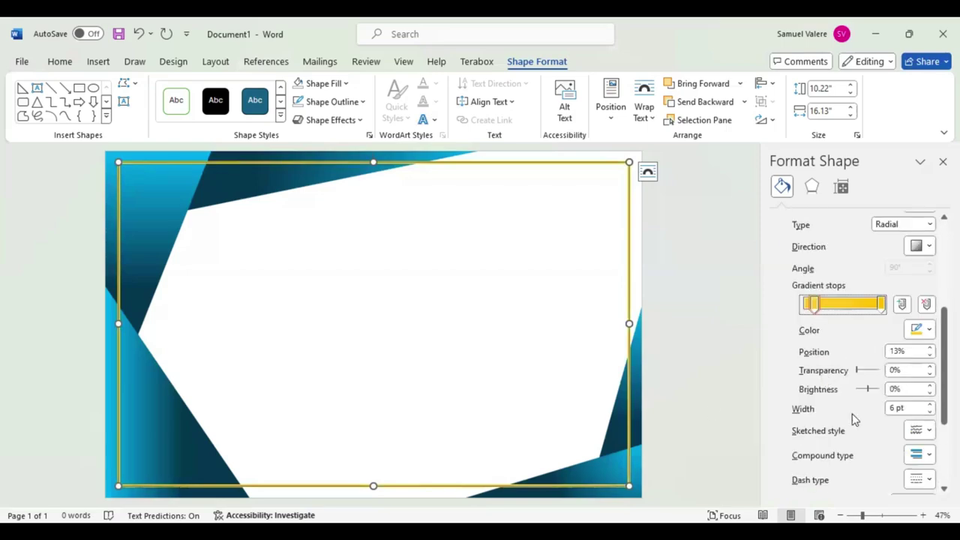
{"action": "double_click", "coordinate": [896, 408]}
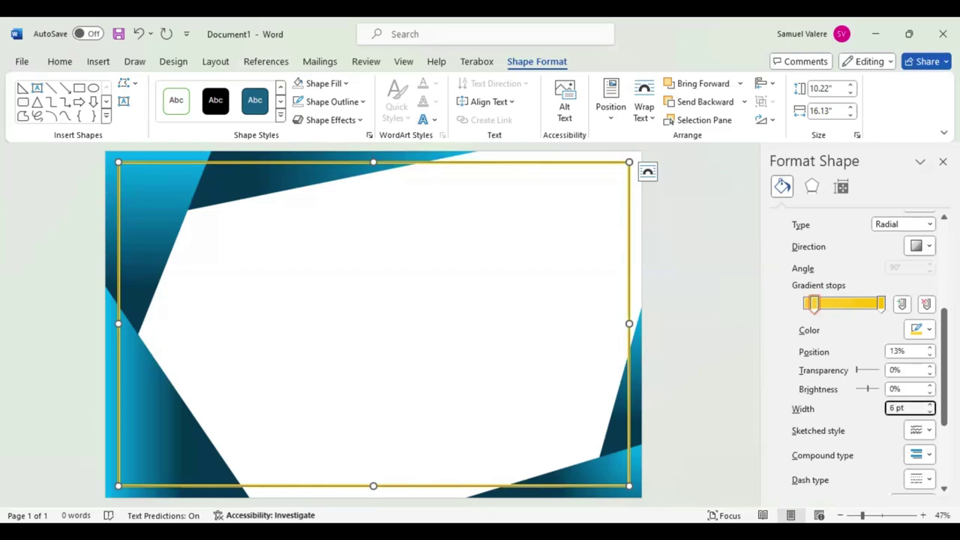
{"action": "type", "text": "43"}
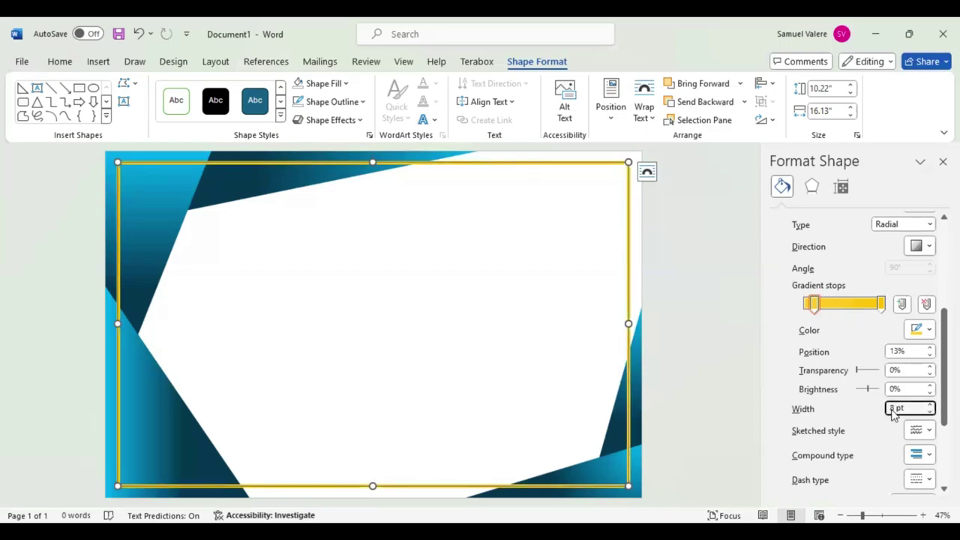
{"action": "left_click", "coordinate": [670, 308]}
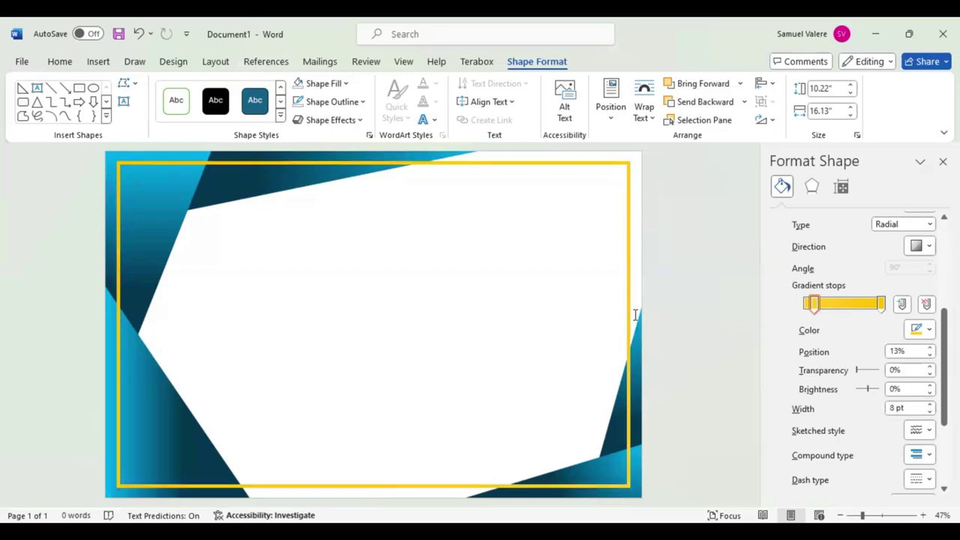
Duplicate the gold border rectangle and shrink the copy inside the outer border
{"action": "left_click", "coordinate": [628, 316]}
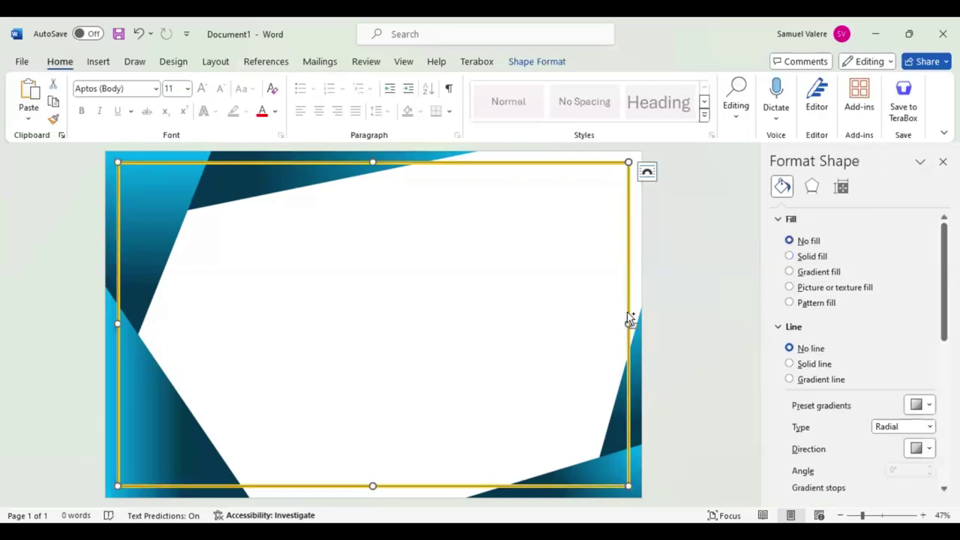
{"action": "key", "text": "ctrl+z"}
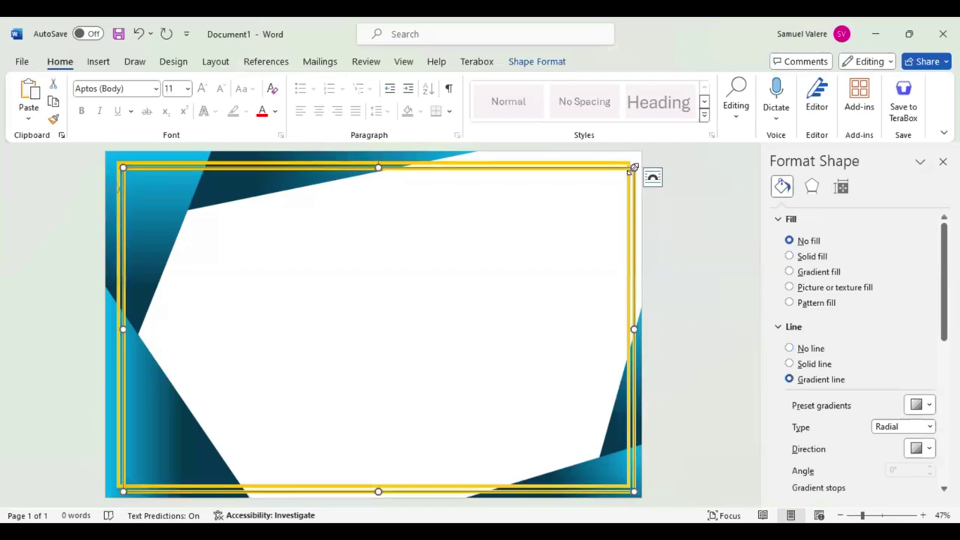
{"action": "left_click_drag", "start_coordinate": [630, 169], "coordinate": [592, 192]}
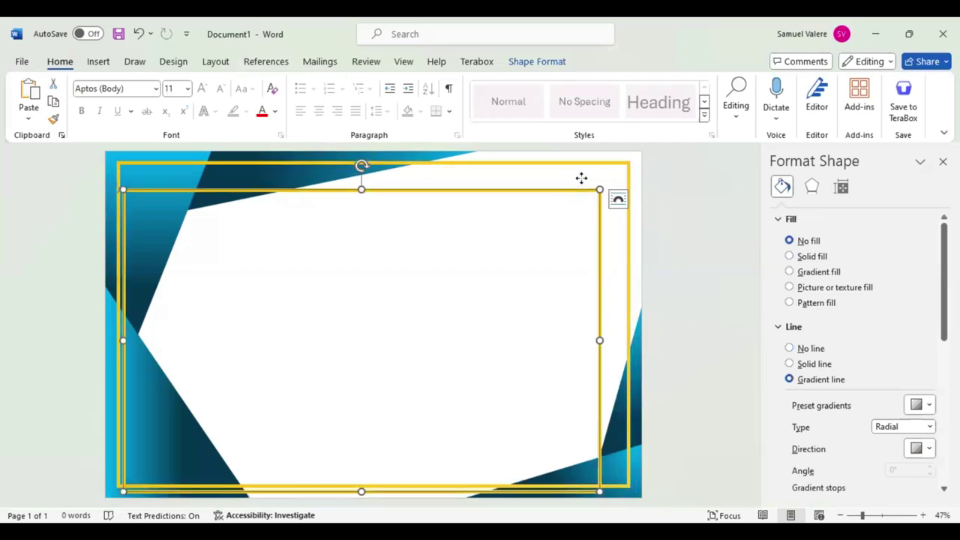
{"action": "mouse_move", "coordinate": [581, 178]}
{"action": "left_mouse_down"}
{"action": "mouse_move", "coordinate": [574, 165]}
{"action": "mouse_move", "coordinate": [578, 179]}
{"action": "mouse_move", "coordinate": [617, 178]}
{"action": "mouse_move", "coordinate": [569, 174]}
{"action": "left_mouse_up"}
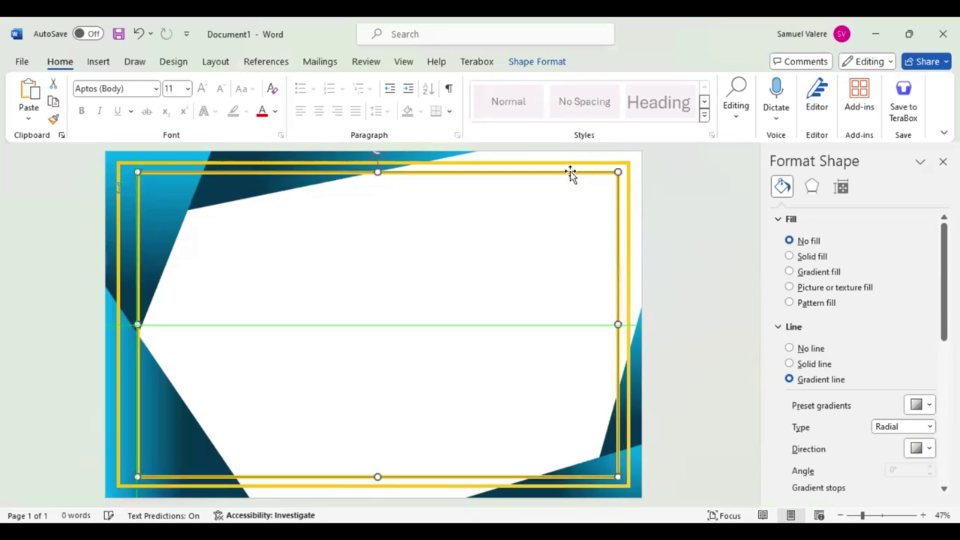
Adjust the inner border's edges so it sits centred within the outer frame
{"action": "mouse_move", "coordinate": [138, 324]}
{"action": "left_mouse_down"}
{"action": "mouse_move", "coordinate": [128, 332]}
{"action": "mouse_move", "coordinate": [121, 323]}
{"action": "left_mouse_up"}
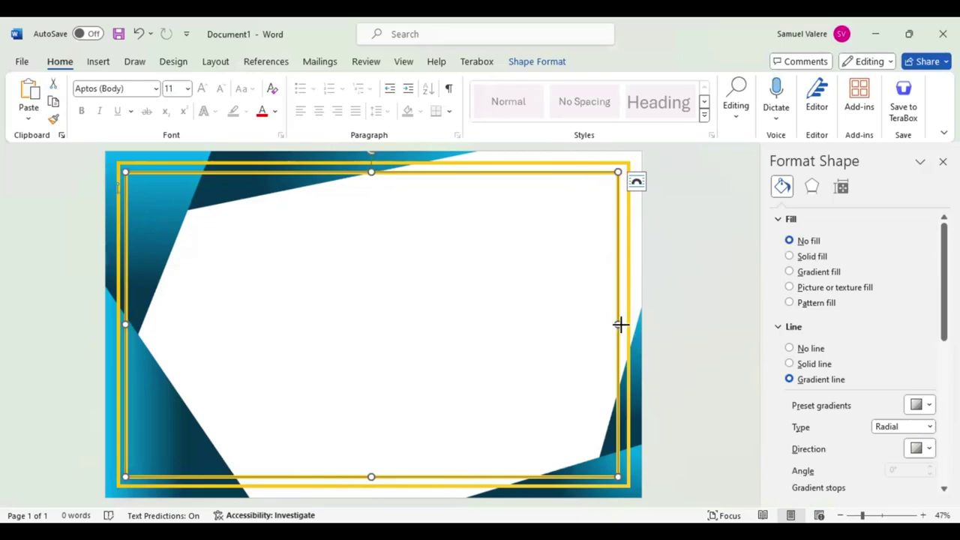
{"action": "left_click_drag", "start_coordinate": [619, 323], "coordinate": [621, 323]}
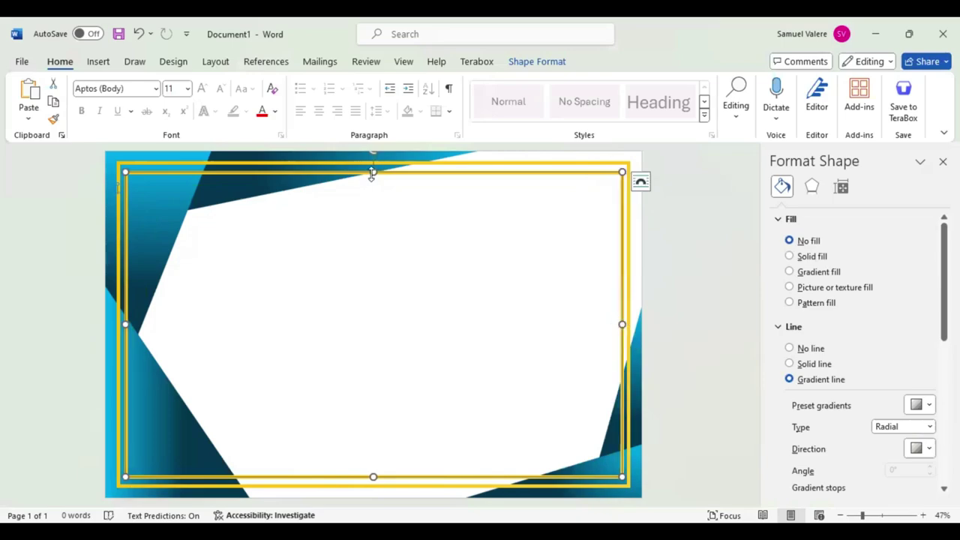
{"action": "left_click_drag", "start_coordinate": [371, 172], "coordinate": [371, 170]}
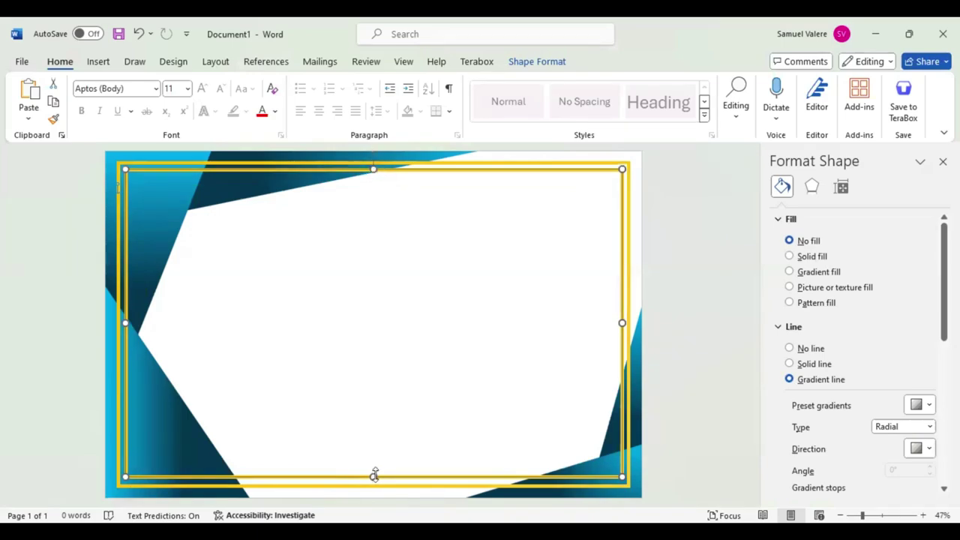
{"action": "left_click_drag", "start_coordinate": [373, 476], "coordinate": [373, 478]}
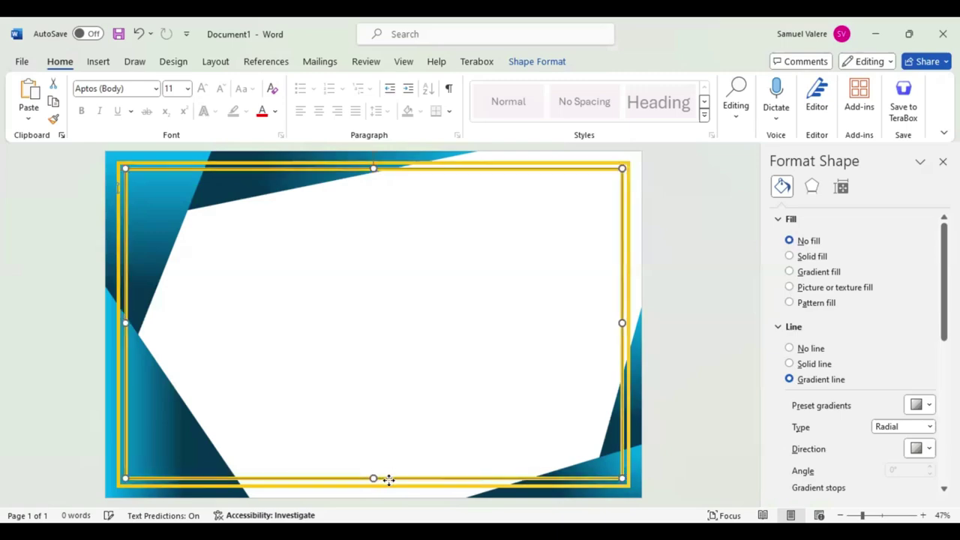
{"action": "left_click_drag", "start_coordinate": [388, 479], "coordinate": [388, 481]}
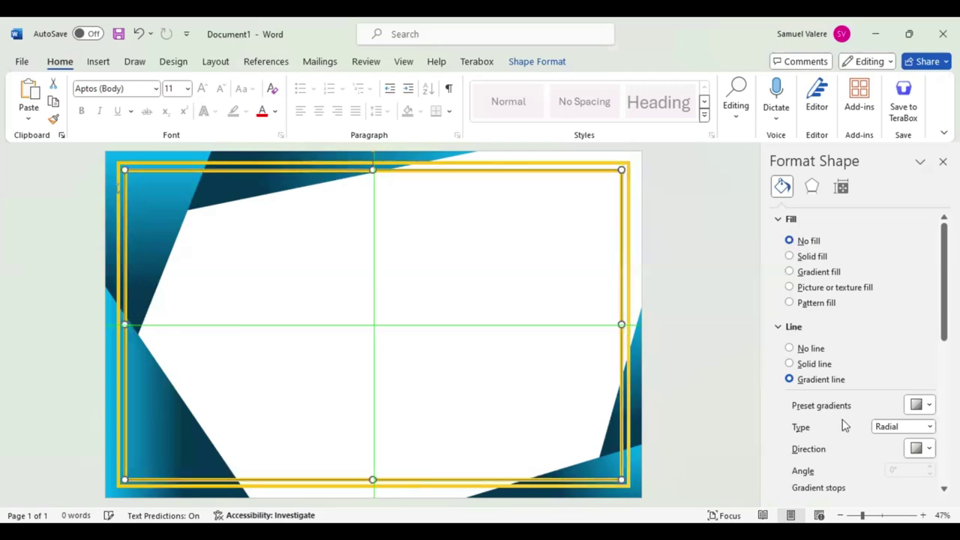
Set the inner frame's line width to 5 pt and close the formatting pane
{"action": "scroll", "coordinate": [816, 360], "scroll_direction": "down", "scroll_amount": 2}
{"action": "scroll", "coordinate": [779, 402], "scroll_direction": "down", "scroll_amount": 1}
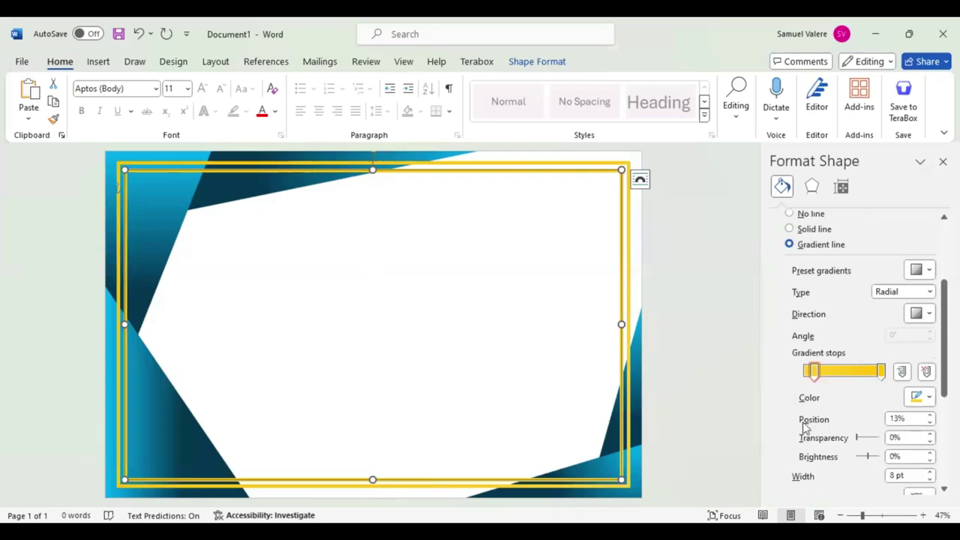
{"action": "scroll", "coordinate": [803, 427], "scroll_direction": "down", "scroll_amount": 1}
{"action": "left_click", "coordinate": [891, 408]}
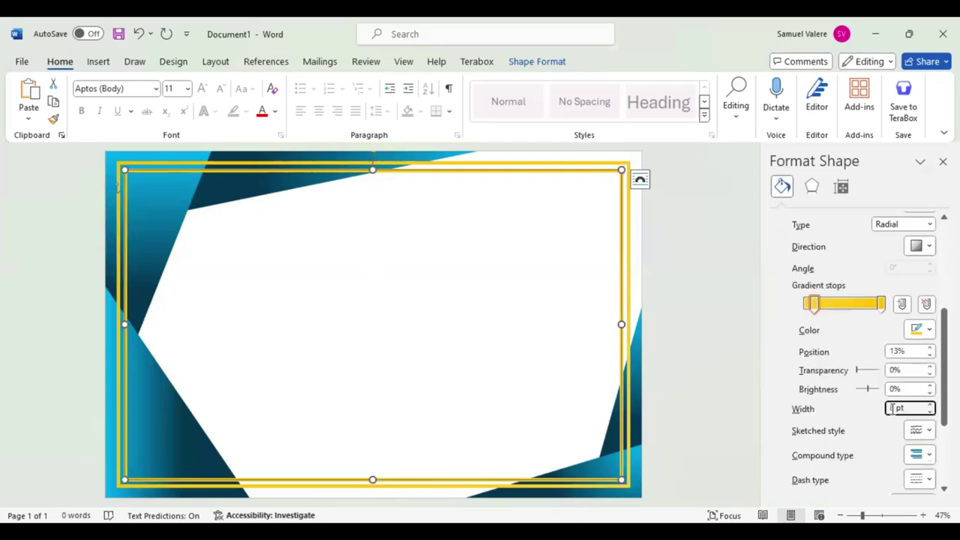
{"action": "key", "text": "Return"}
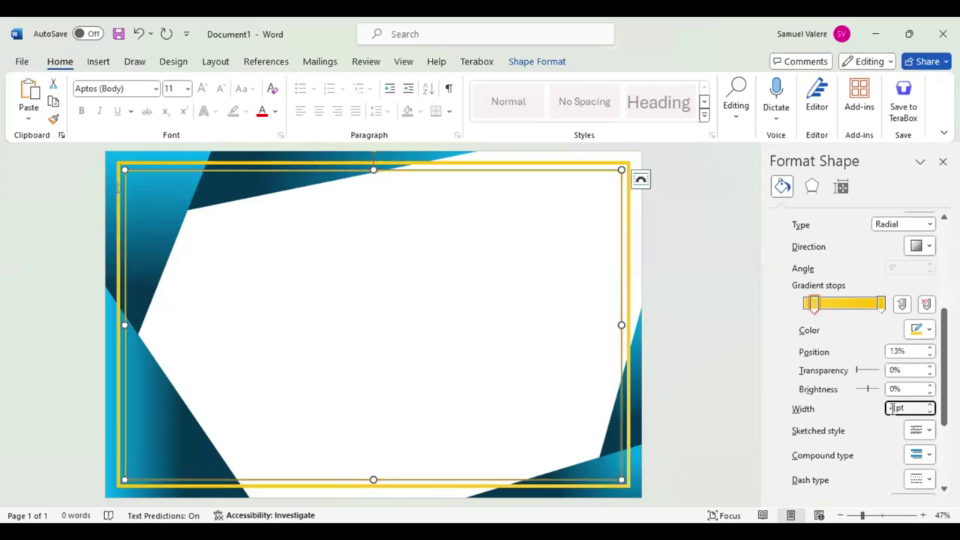
{"action": "type", "text": "5"}
{"action": "key", "text": "Return"}
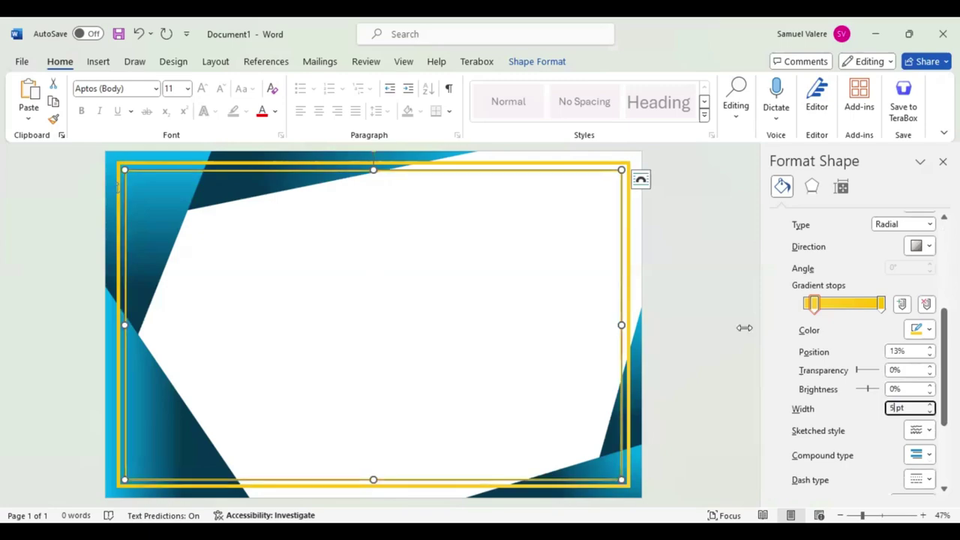
{"action": "left_click", "coordinate": [734, 272]}
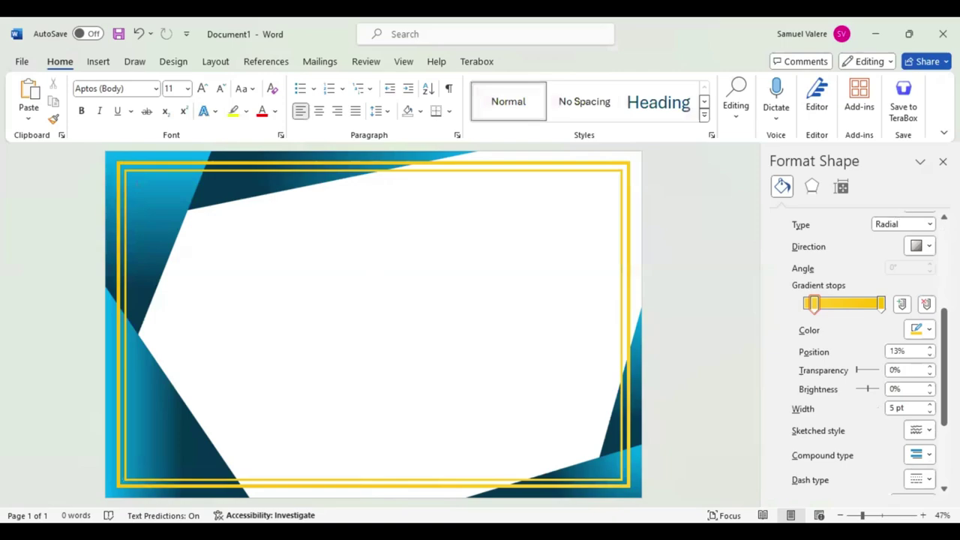
{"action": "left_click", "coordinate": [681, 193]}
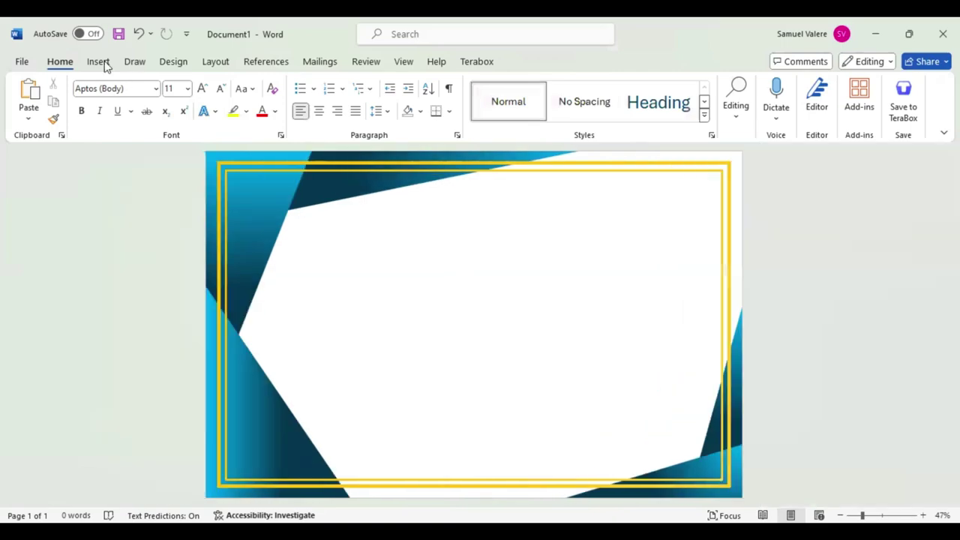
Draw a text box near the top of the page and type Certificate
{"action": "left_click", "coordinate": [99, 61]}
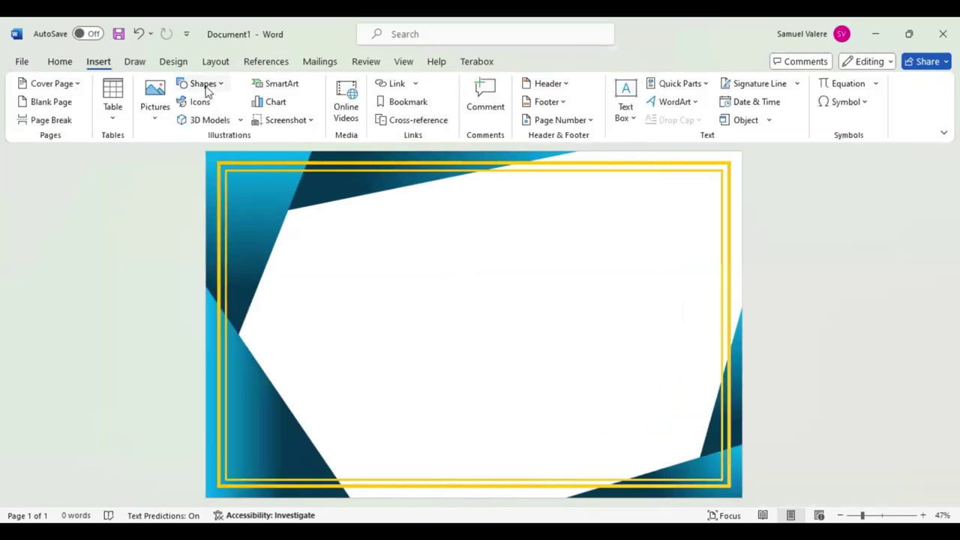
{"action": "left_click", "coordinate": [203, 84]}
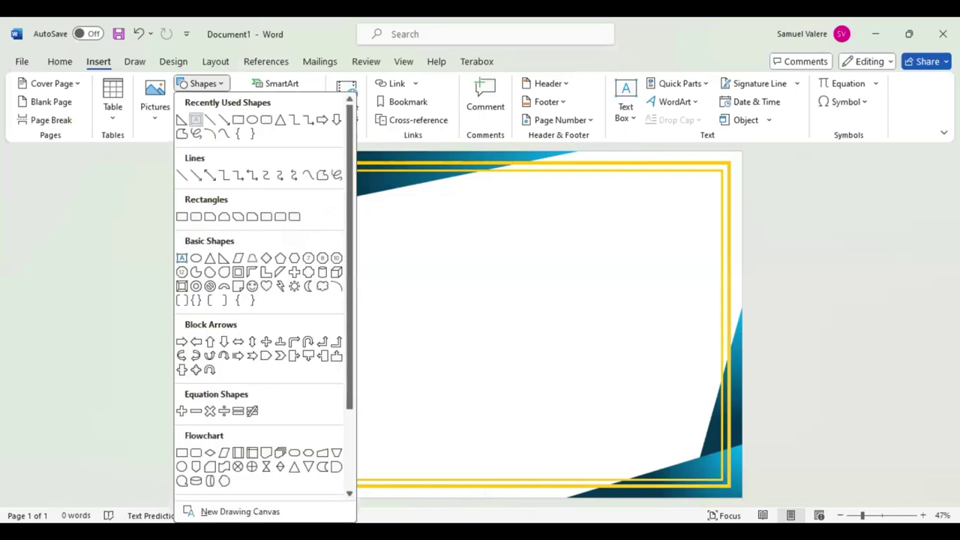
{"action": "left_click", "coordinate": [195, 119]}
{"action": "left_click_drag", "start_coordinate": [379, 201], "coordinate": [623, 246]}
{"action": "type", "text": "to"}
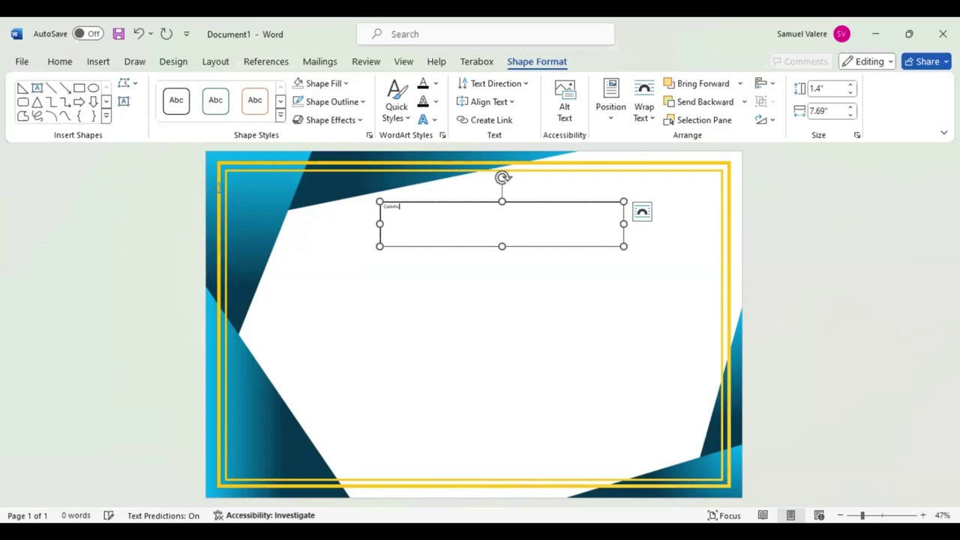
Centre the title text and set it to 80 pt Baskerville Old Face
{"action": "left_click_drag", "start_coordinate": [413, 210], "coordinate": [380, 225]}
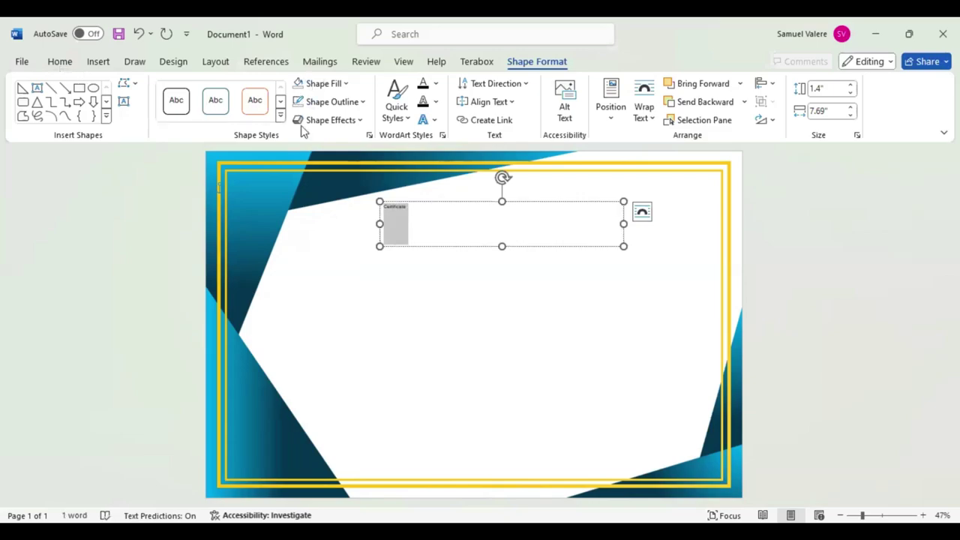
{"action": "left_click", "coordinate": [318, 110]}
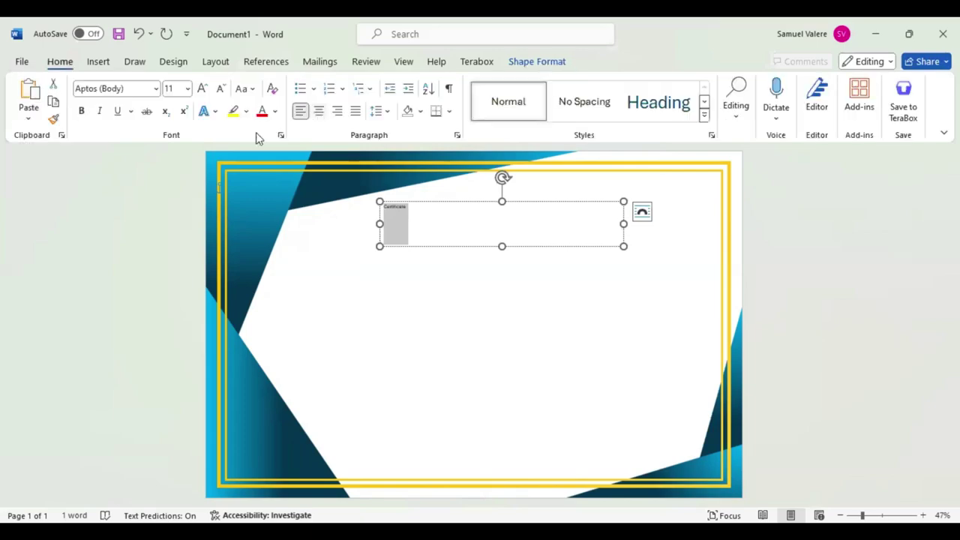
{"action": "left_click", "coordinate": [138, 92]}
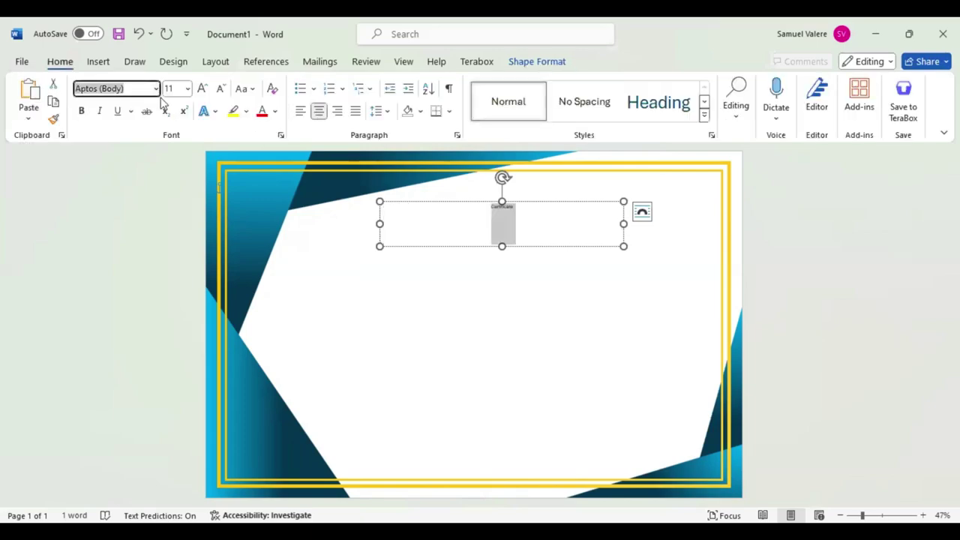
{"action": "type", "text": "Baskerville Old Face"}
{"action": "key", "text": "Return"}
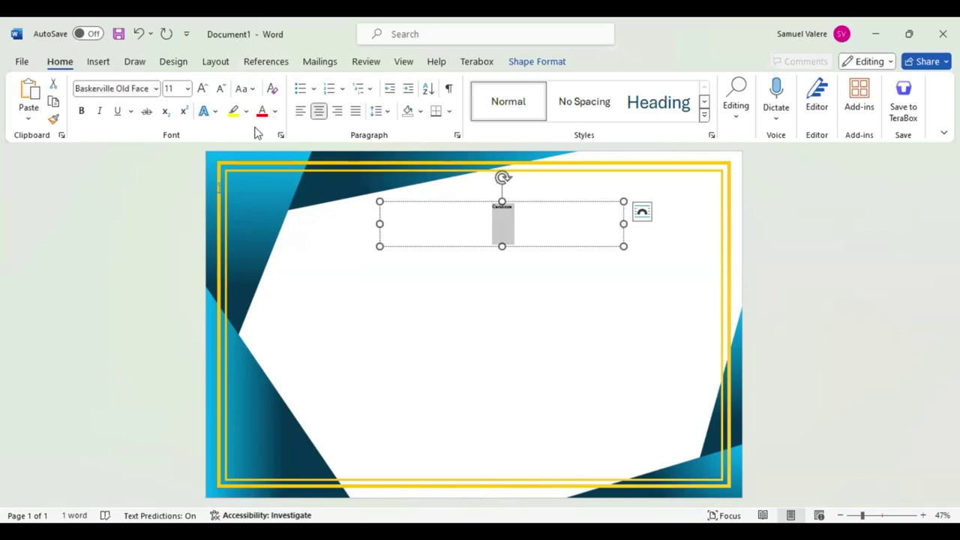
{"action": "left_click", "coordinate": [205, 87]}
{"action": "left_click", "coordinate": [205, 88]}
{"action": "left_click", "coordinate": [205, 87]}
{"action": "left_click", "coordinate": [205, 88]}
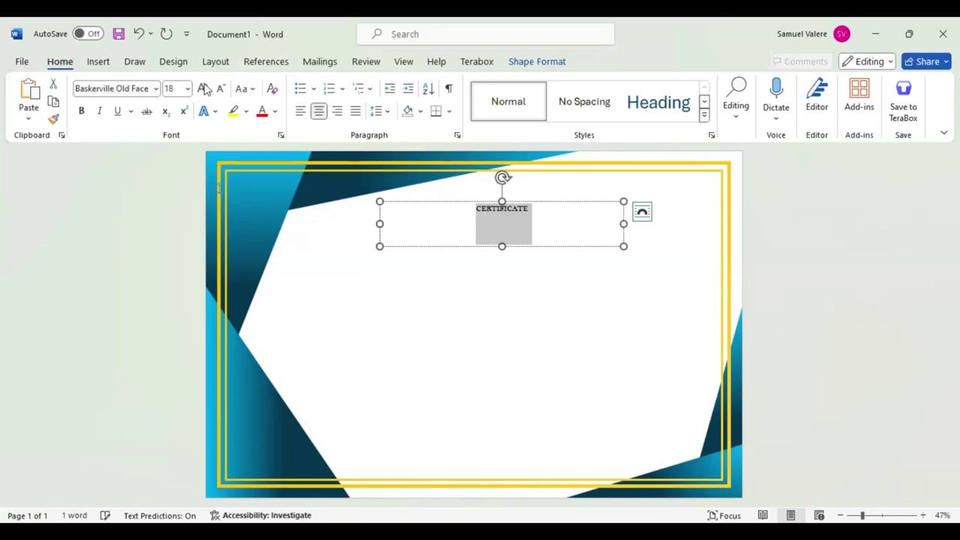
{"action": "left_click", "coordinate": [204, 88]}
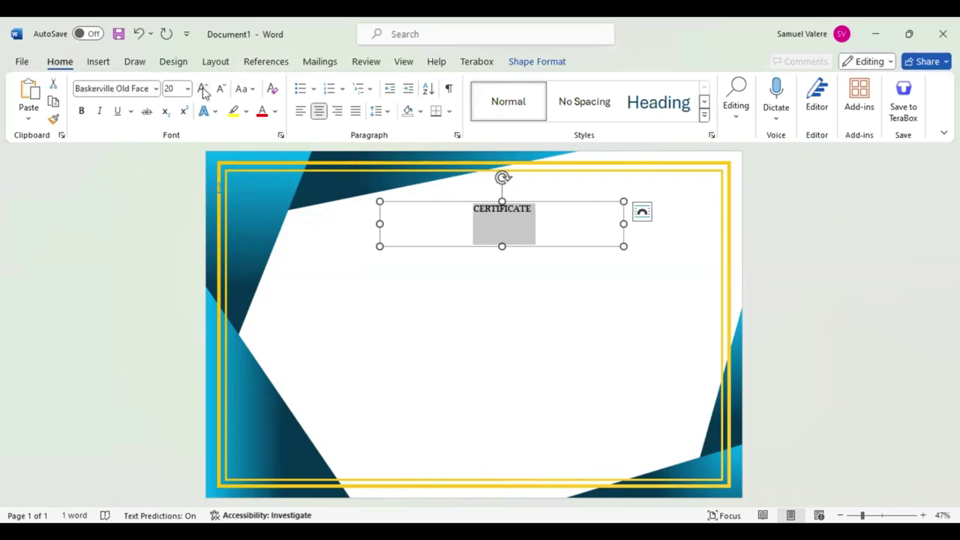
{"action": "left_click", "coordinate": [204, 88]}
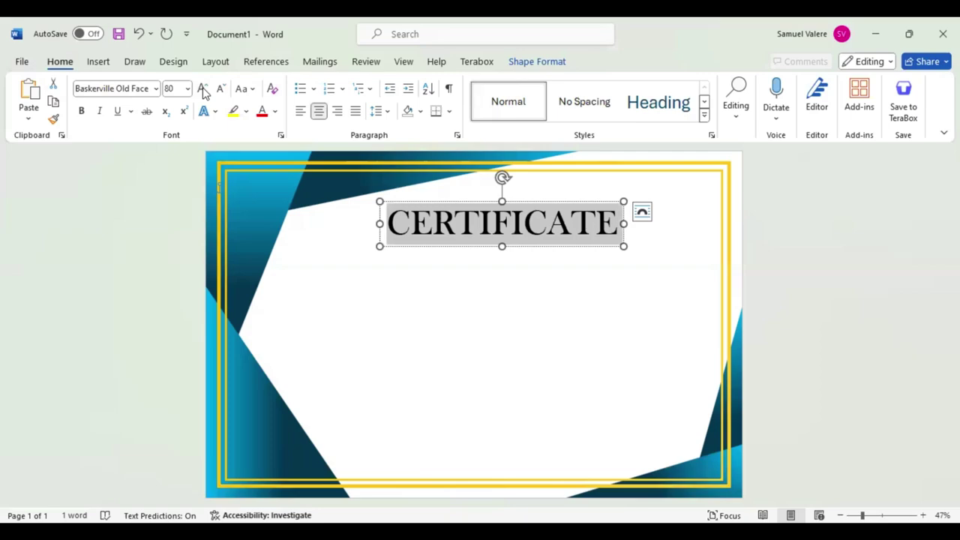
Nudge the title box into the centre near the top of the page
{"action": "key", "text": "Escape"}
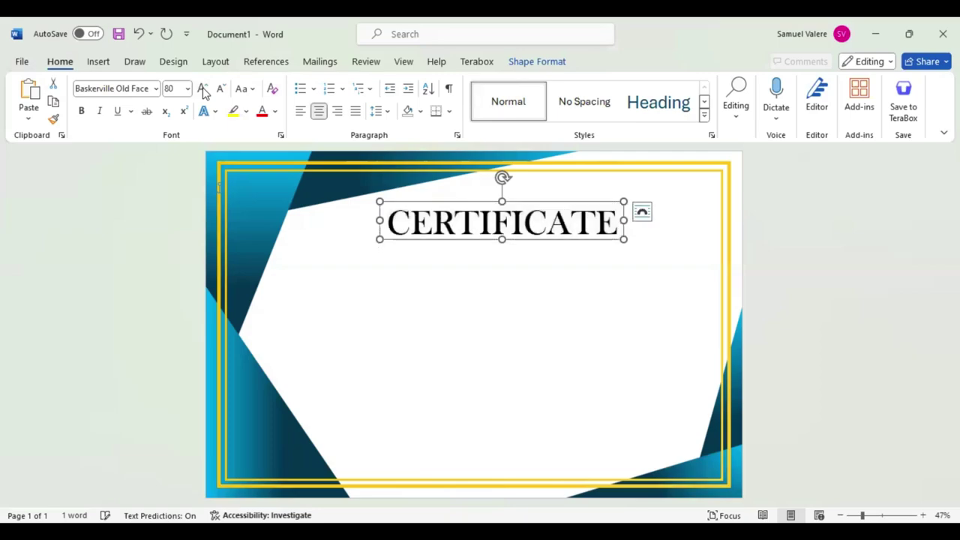
{"action": "key", "text": "Left"}
{"action": "key", "text": "Left"}
{"action": "key", "text": "Left"}
{"action": "key", "text": "Up"}
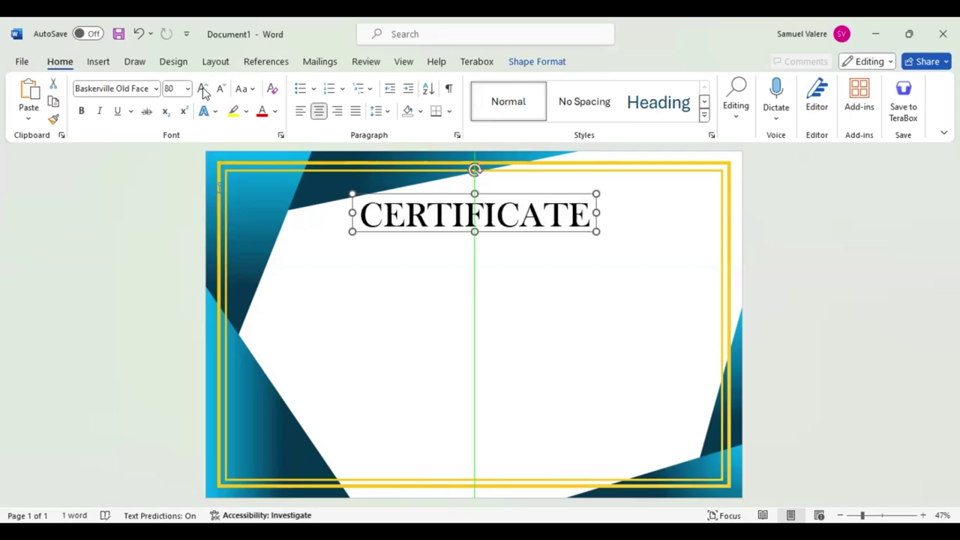
{"action": "key", "text": "Down"}
{"action": "key", "text": "Down"}
{"action": "key", "text": "Down"}
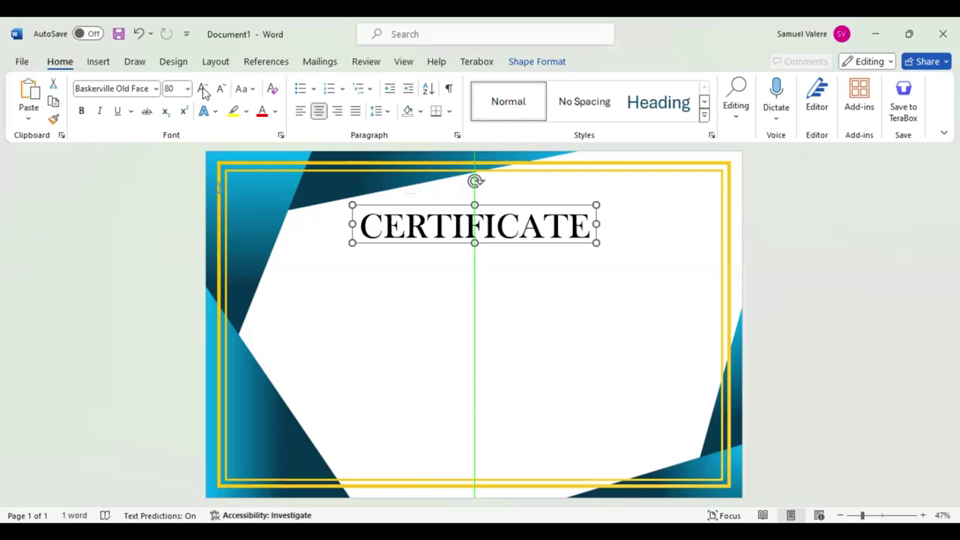
Draw a rectangle under the title and type 'Of Achievement' inside it
{"action": "left_click", "coordinate": [97, 62]}
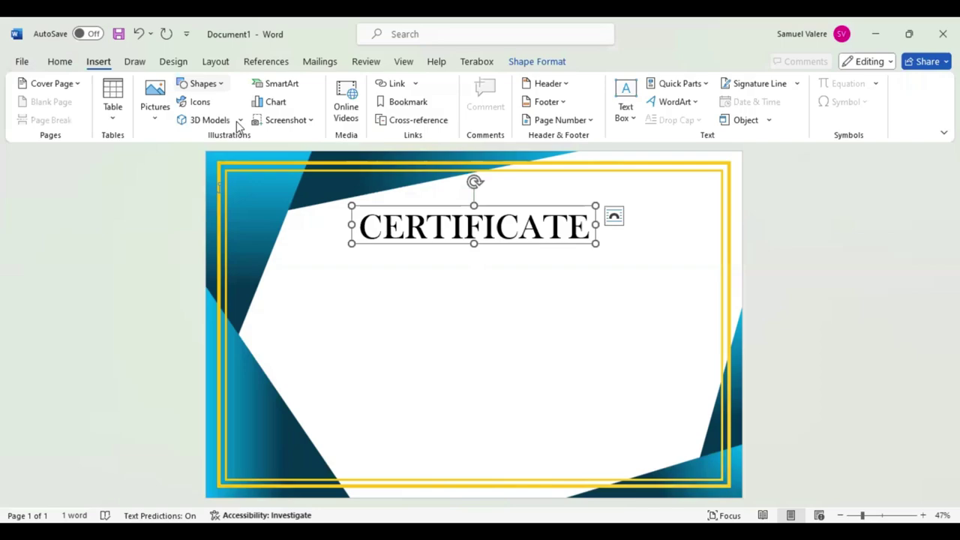
{"action": "left_click_drag", "start_coordinate": [397, 249], "coordinate": [541, 267]}
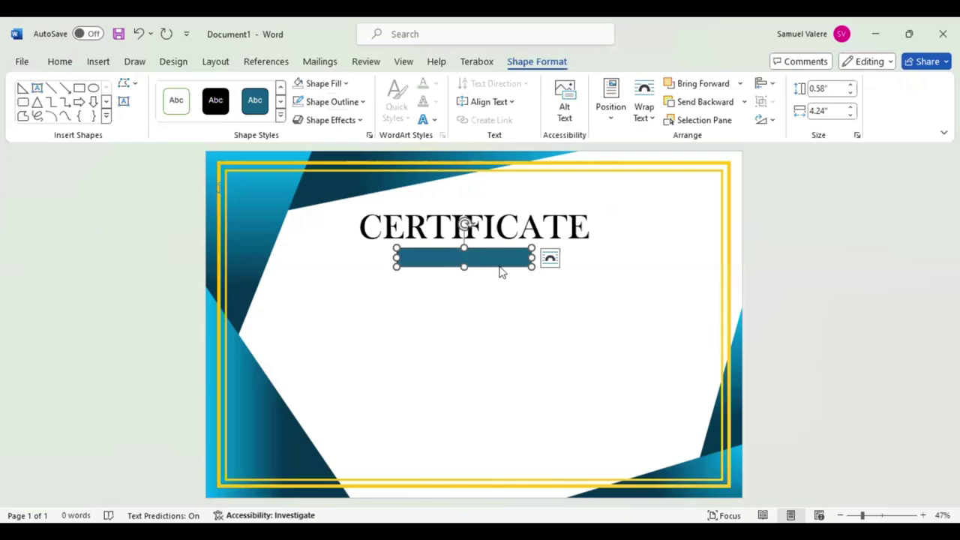
{"action": "left_click", "coordinate": [498, 263]}
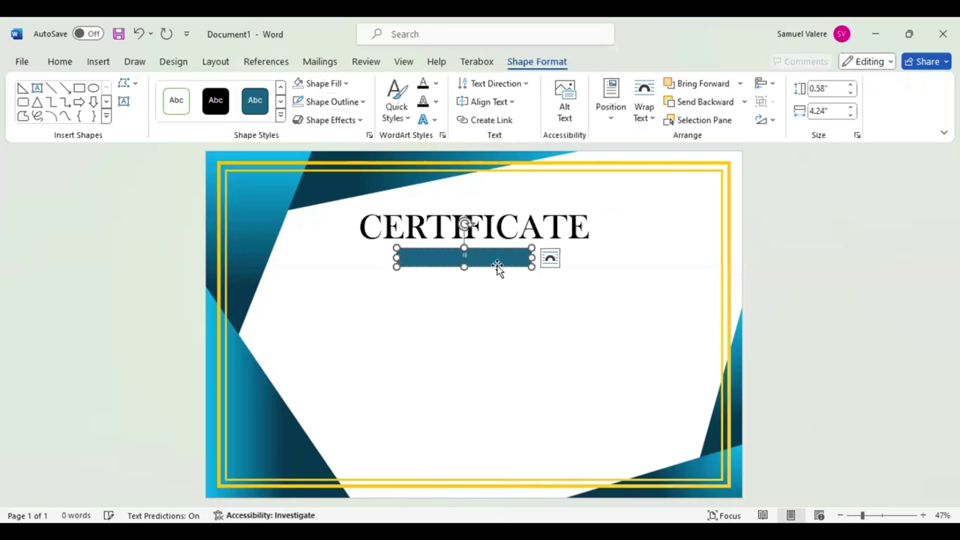
{"action": "type", "text": "f a"}
{"action": "type", "text": "chie"}
{"action": "type", "text": "vem"}
{"action": "type", "text": "ent"}
Set the subtitle text to Baskerville Old Face at 18 pt
{"action": "left_click", "coordinate": [492, 211]}
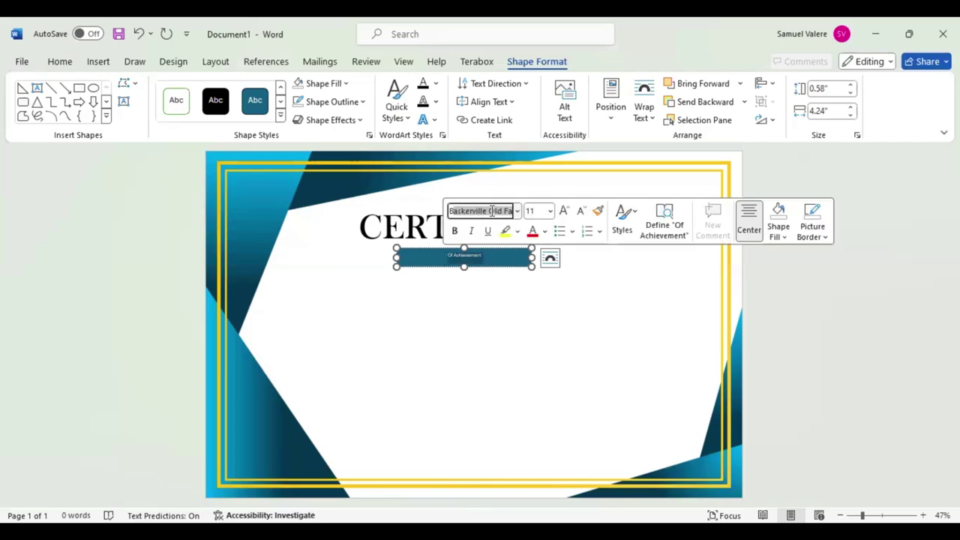
{"action": "type", "text": "Bask"}
{"action": "key", "text": "Return"}
{"action": "left_click", "coordinate": [60, 61]}
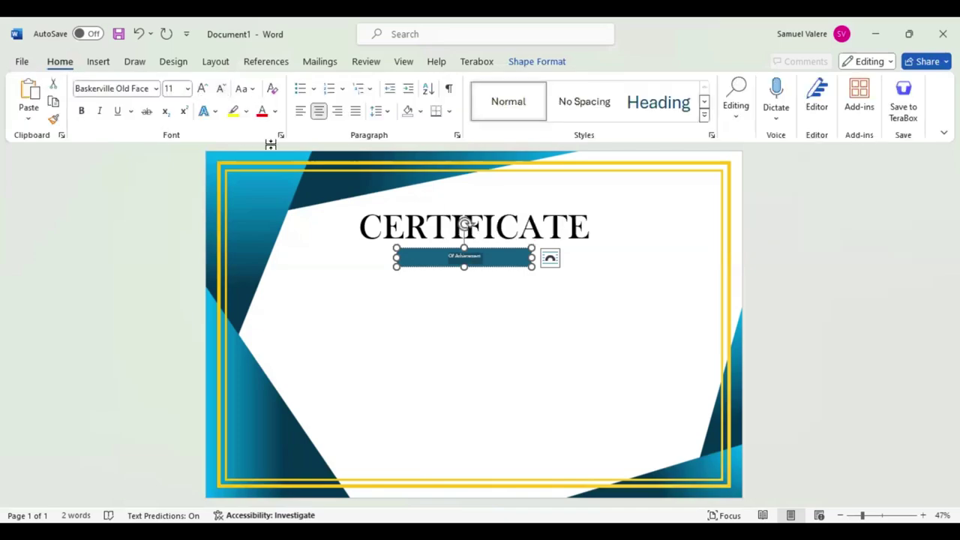
{"action": "left_click", "coordinate": [202, 89]}
{"action": "left_click", "coordinate": [203, 88]}
{"action": "left_click", "coordinate": [202, 88]}
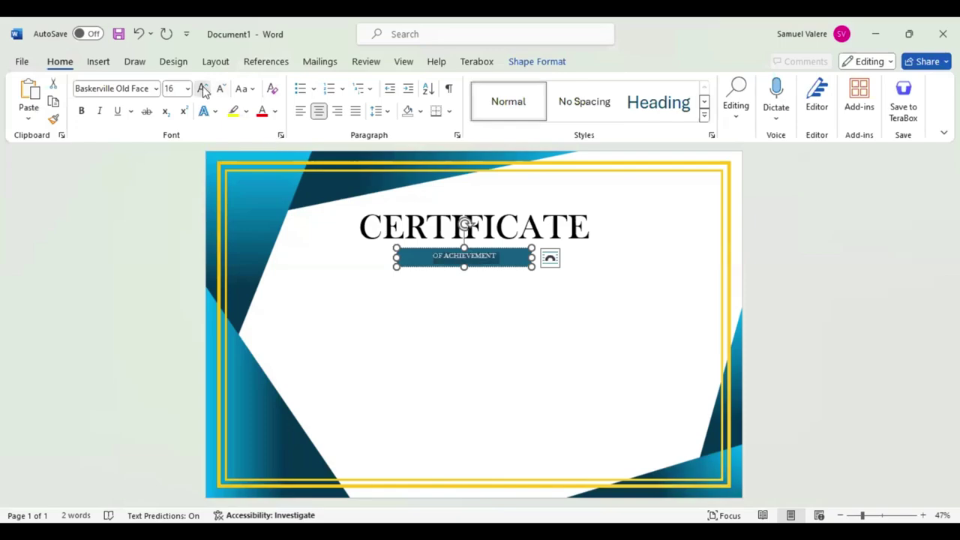
{"action": "left_click", "coordinate": [203, 90]}
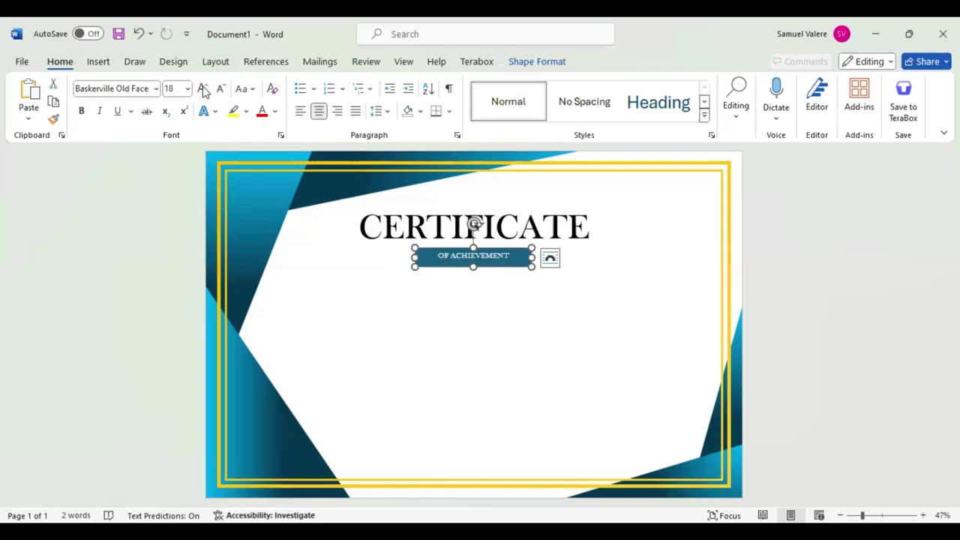
Expand the subtitle's character spacing by 4 pt
{"action": "left_click", "coordinate": [281, 135]}
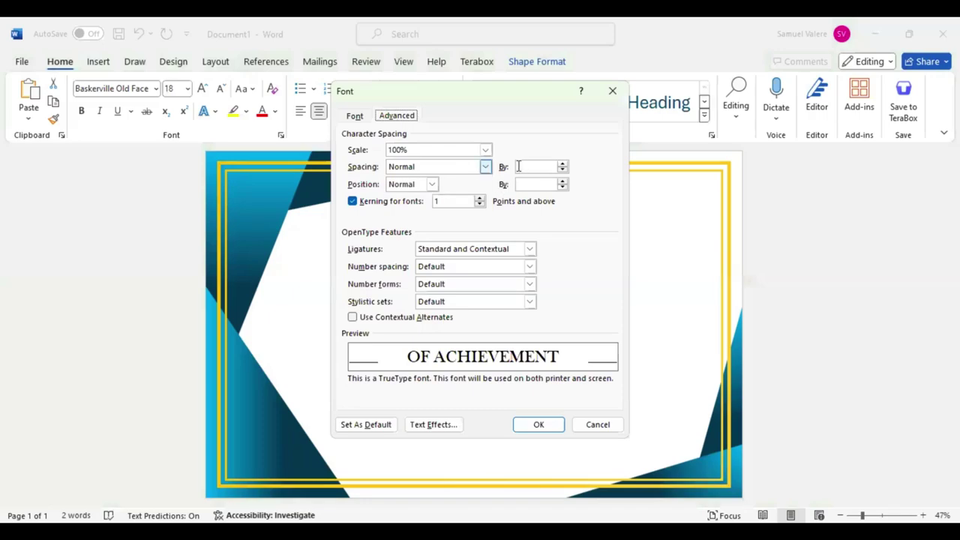
{"action": "key", "text": "Down"}
{"action": "type", "text": "4"}
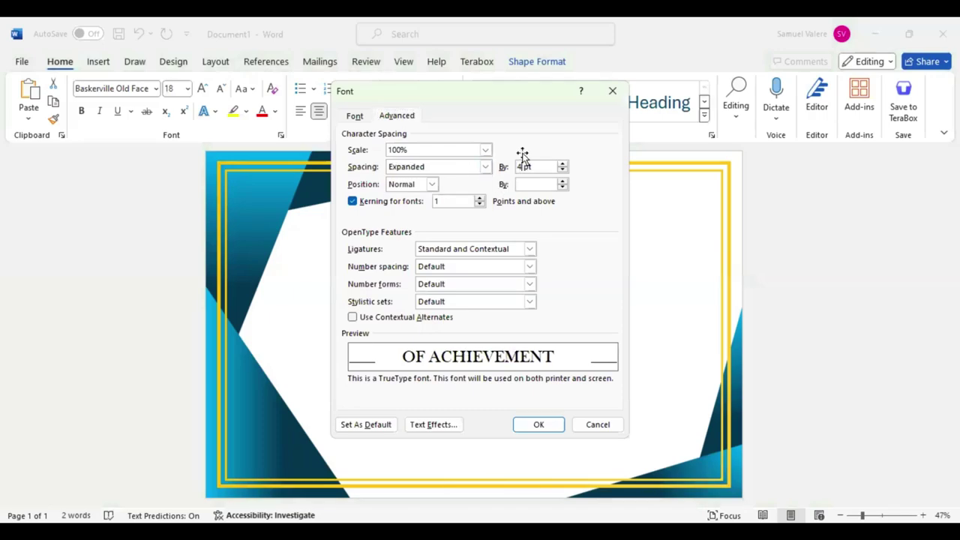
{"action": "key", "text": "Return"}
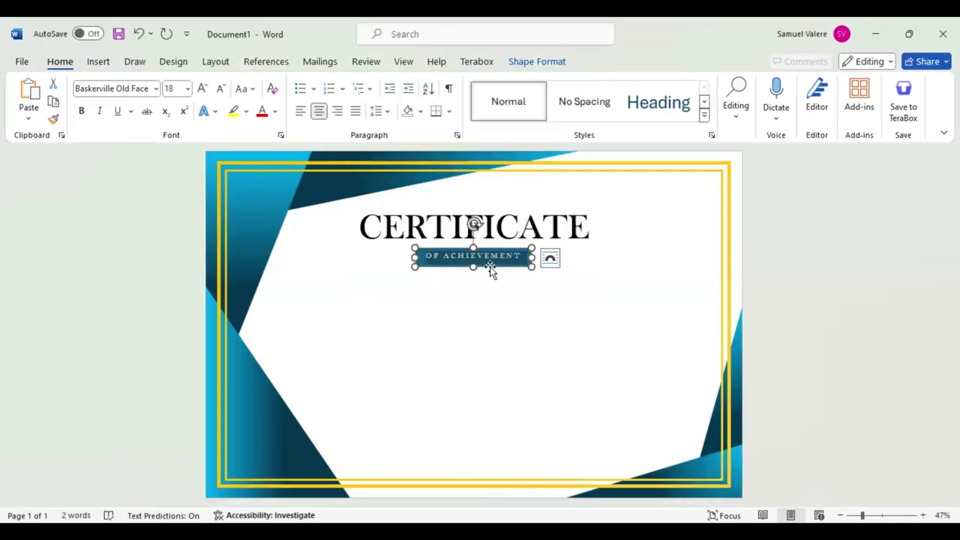
{"action": "left_click", "coordinate": [490, 270]}
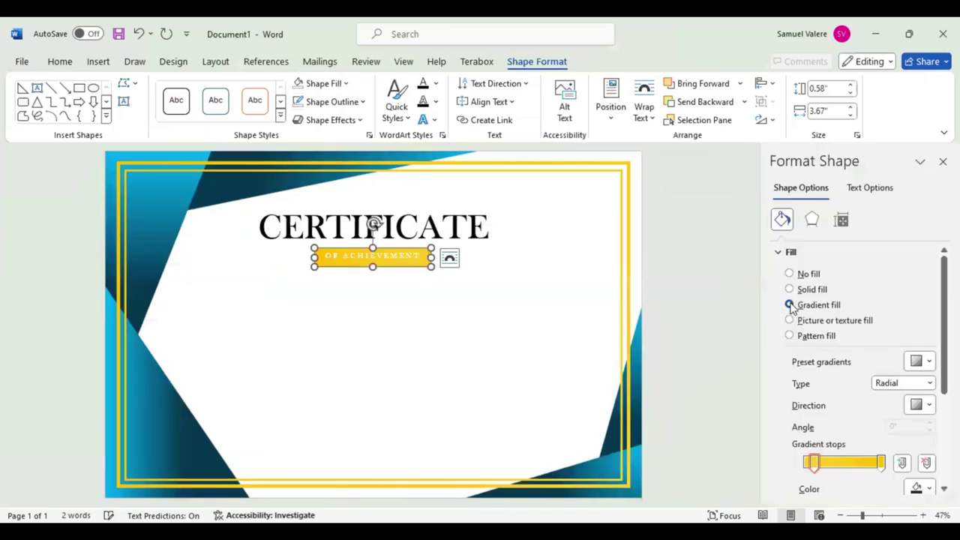
Recolour the banner gradient stops dark blue and light blue, moving the dark stop to 69%
{"action": "left_click", "coordinate": [882, 463]}
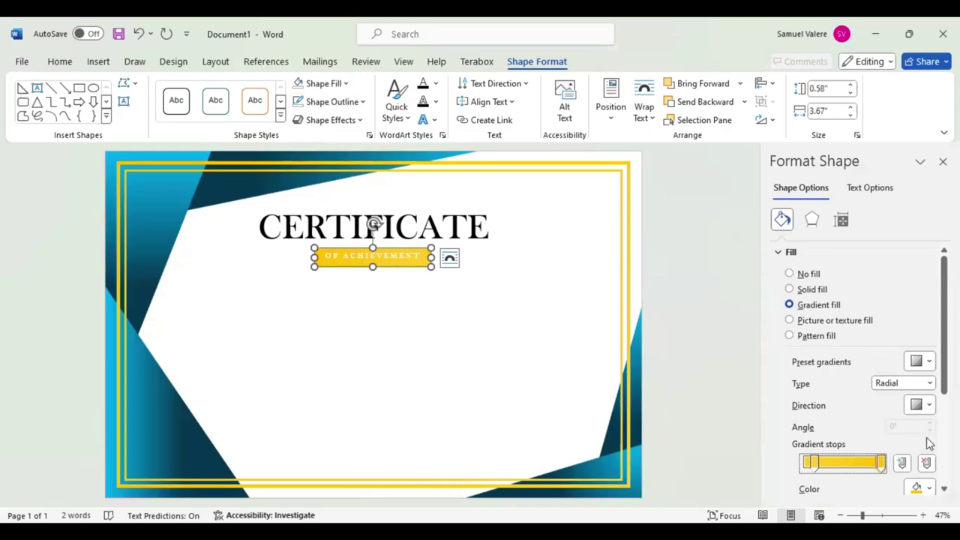
{"action": "scroll", "coordinate": [932, 425], "scroll_direction": "down", "scroll_amount": 2}
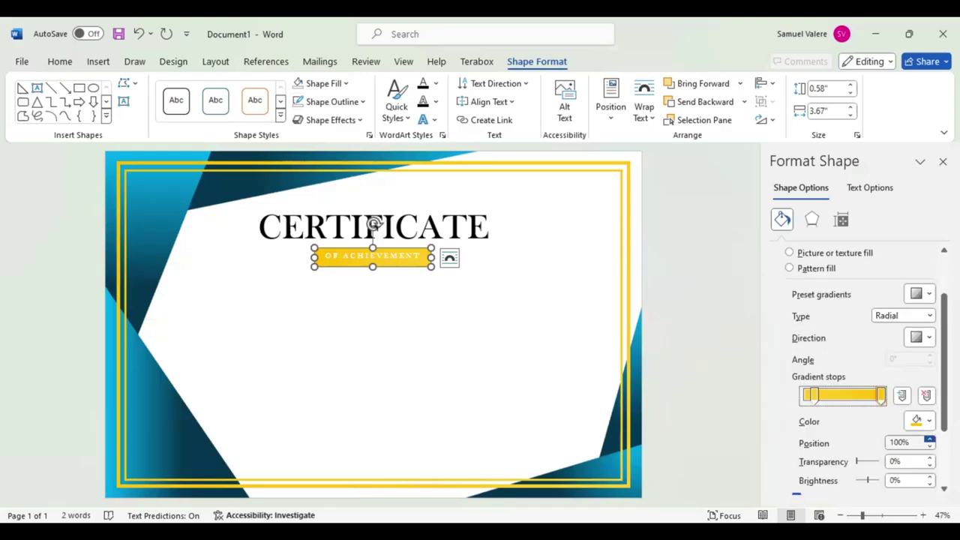
{"action": "left_click", "coordinate": [899, 354]}
{"action": "left_click", "coordinate": [812, 395]}
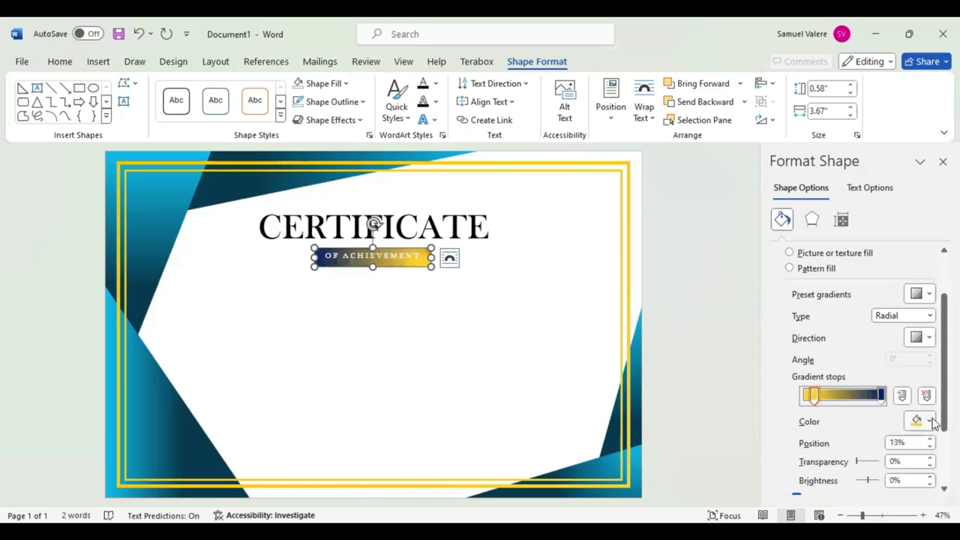
{"action": "left_click", "coordinate": [929, 421]}
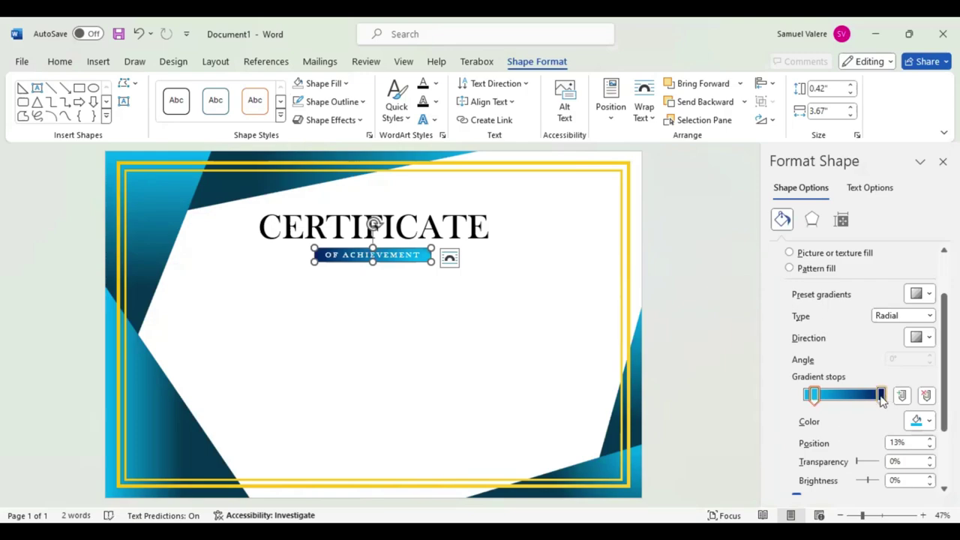
{"action": "left_click_drag", "start_coordinate": [879, 397], "coordinate": [876, 398]}
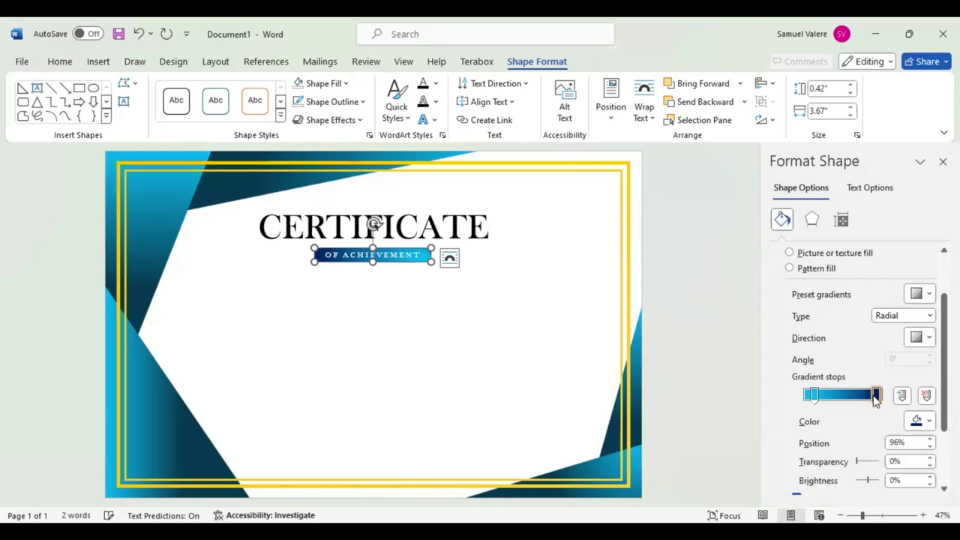
{"action": "left_click_drag", "start_coordinate": [874, 399], "coordinate": [860, 403]}
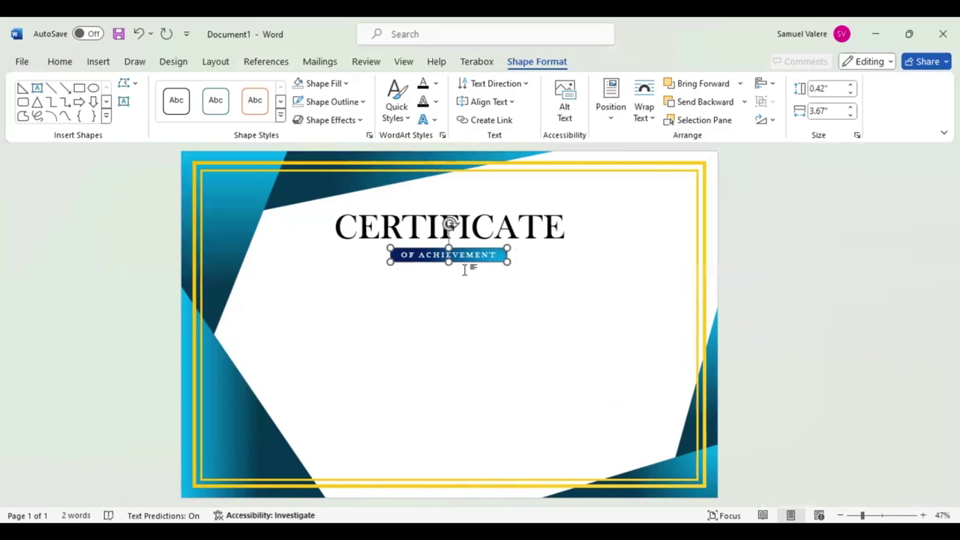
Centre the OF ACHIEVEMENT banner under the CERTIFICATE title
{"action": "left_click_drag", "start_coordinate": [492, 263], "coordinate": [497, 256]}
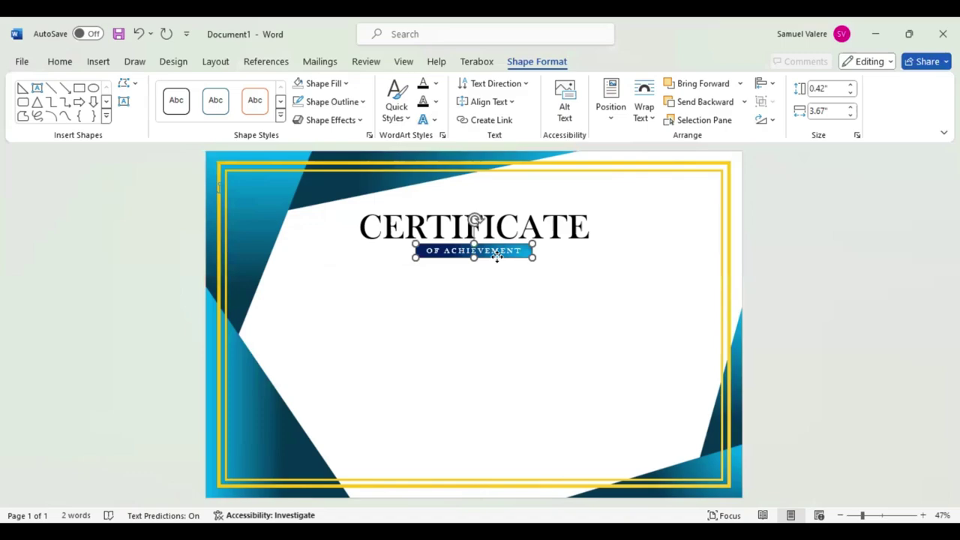
{"action": "left_click_drag", "start_coordinate": [496, 257], "coordinate": [496, 256]}
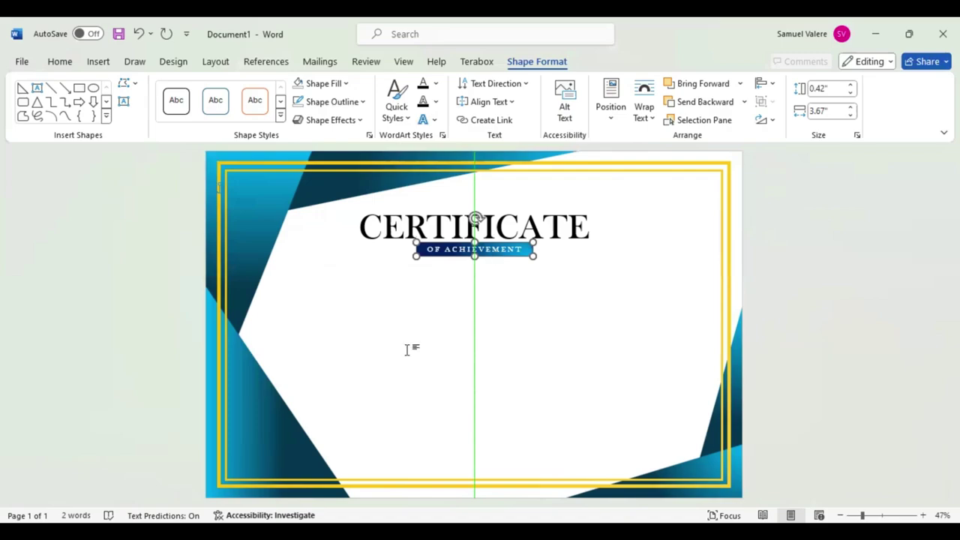
{"action": "left_click", "coordinate": [98, 61]}
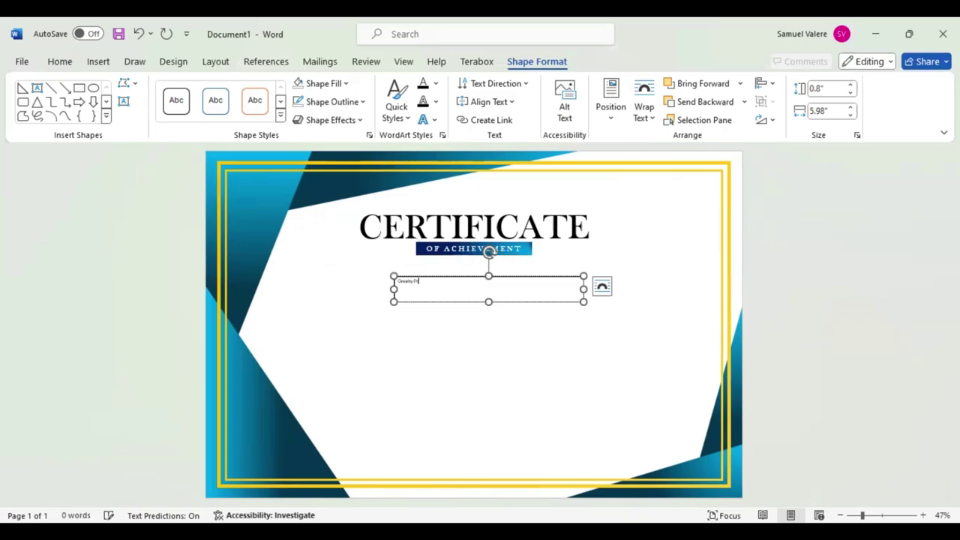
Type the presentation line and make it centred, uppercase, 18 pt Baskerville Old Face
{"action": "type", "text": "roudly Pre"}
{"action": "type", "text": "sent"}
{"action": "type", "text": "ed To"}
{"action": "left_click_drag", "start_coordinate": [397, 281], "coordinate": [443, 282]}
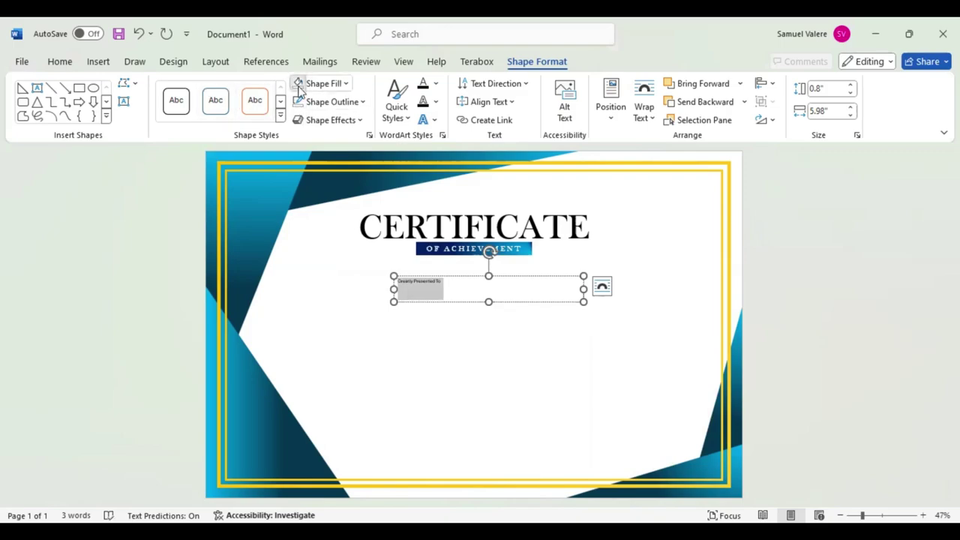
{"action": "left_click", "coordinate": [57, 64]}
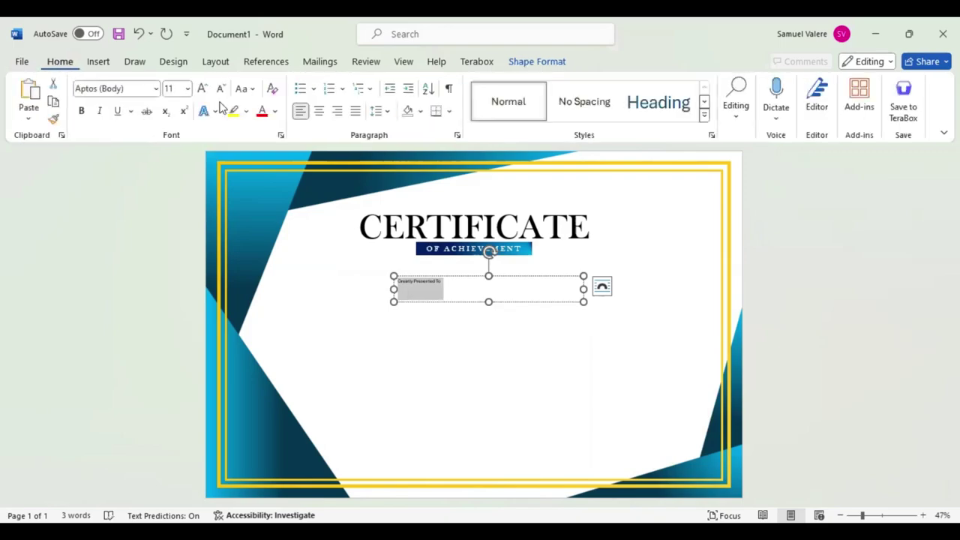
{"action": "left_click", "coordinate": [318, 111]}
{"action": "left_click", "coordinate": [135, 89]}
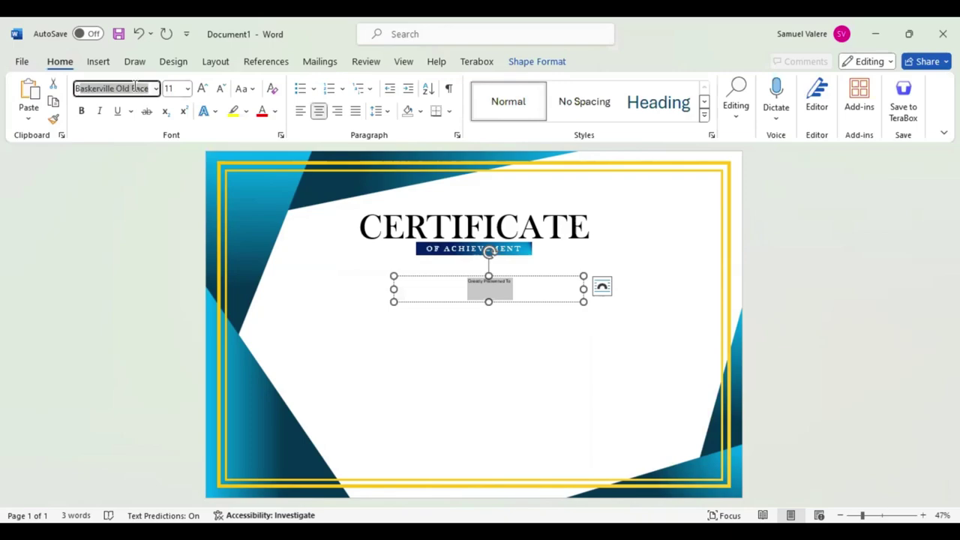
{"action": "key", "text": "Return"}
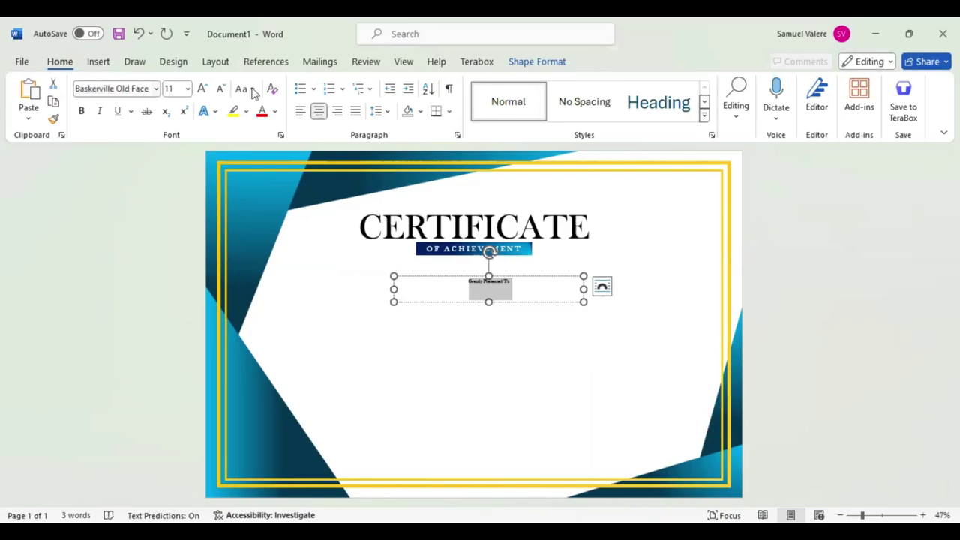
{"action": "key", "text": "ctrl+shift+a"}
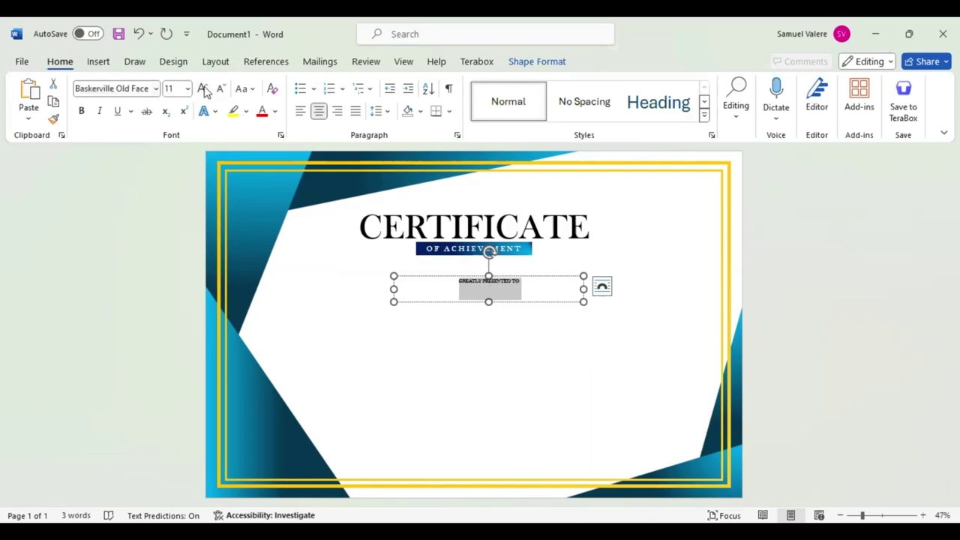
{"action": "left_click", "coordinate": [203, 88]}
{"action": "left_click", "coordinate": [203, 88]}
{"action": "left_click", "coordinate": [203, 88]}
{"action": "left_click", "coordinate": [203, 88]}
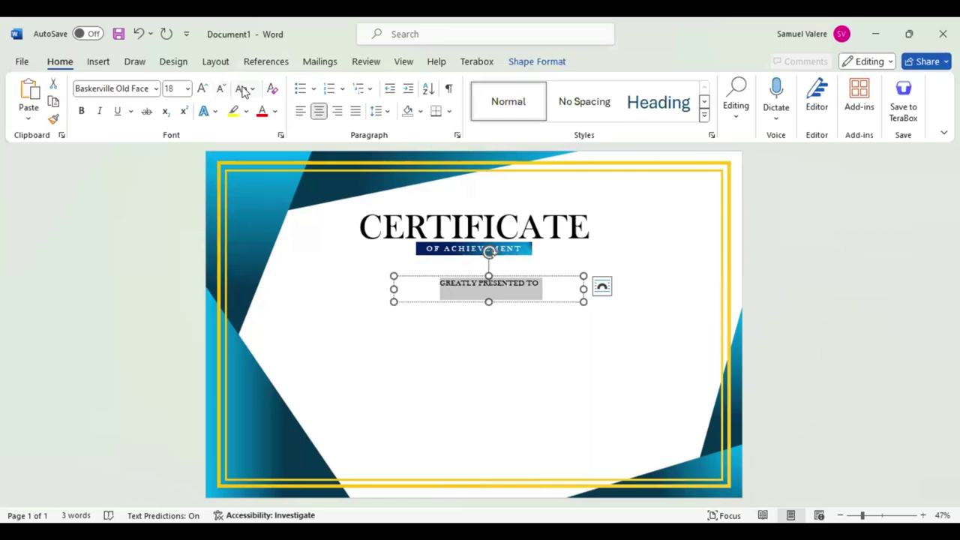
{"action": "key", "text": "Escape"}
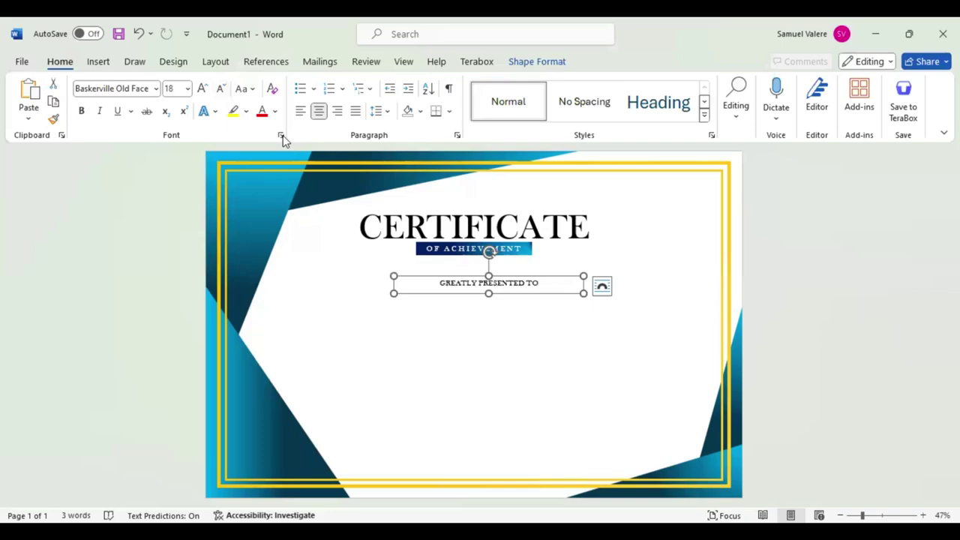
Expand the presentation line's letter spacing by 6 pt
{"action": "left_click", "coordinate": [281, 136]}
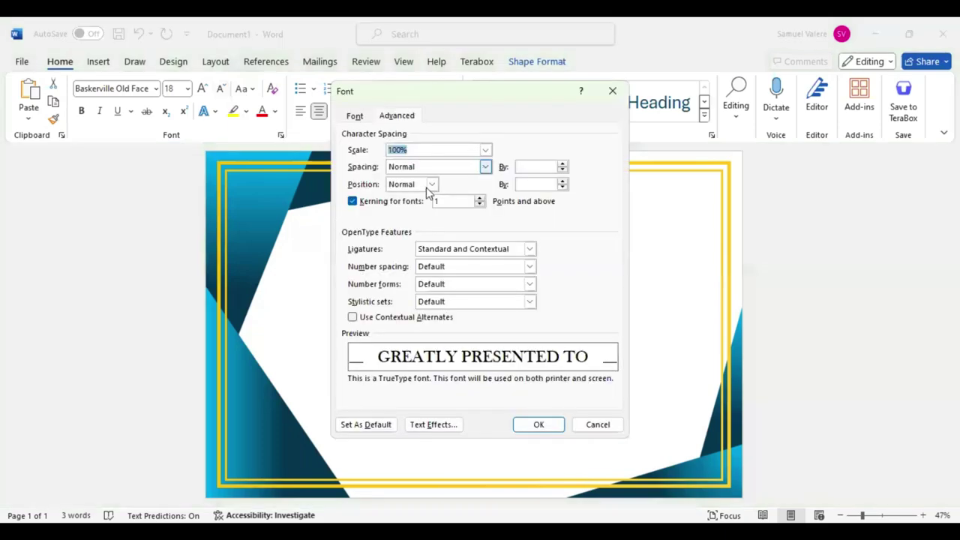
{"action": "key", "text": "Tab"}
{"action": "key", "text": "Down"}
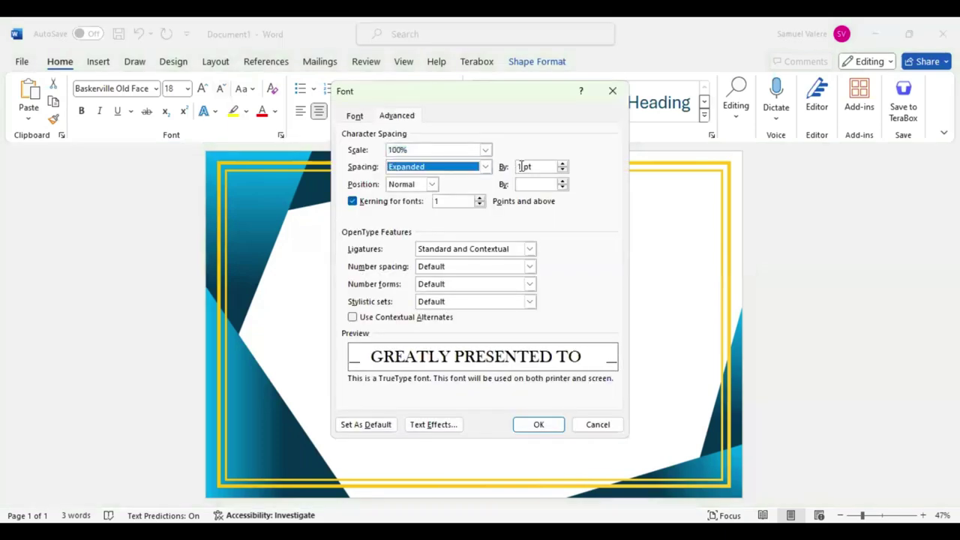
{"action": "left_click", "coordinate": [519, 166]}
{"action": "key", "text": "Delete"}
{"action": "type", "text": "6"}
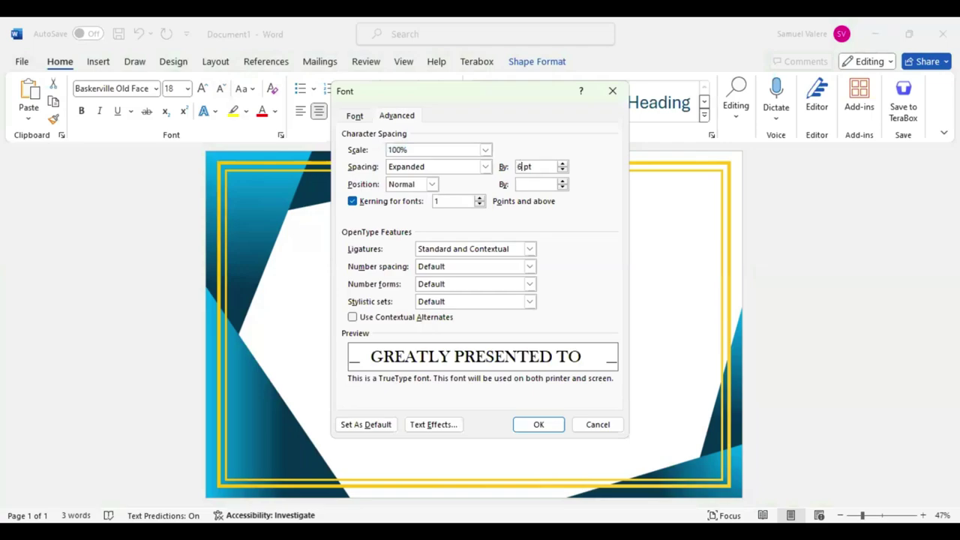
{"action": "key", "text": "Return"}
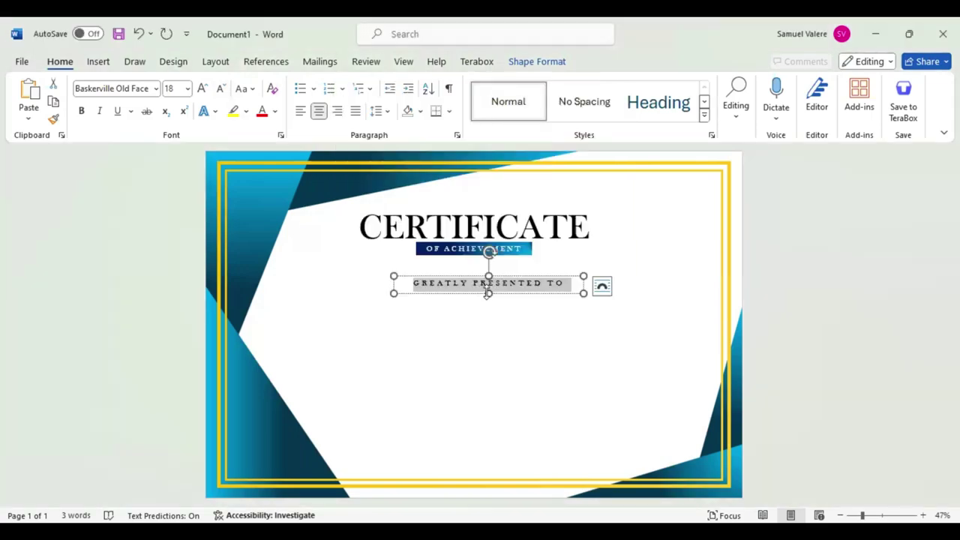
Narrow the text box to fit its text and centre it under the banner
{"action": "left_click", "coordinate": [407, 291]}
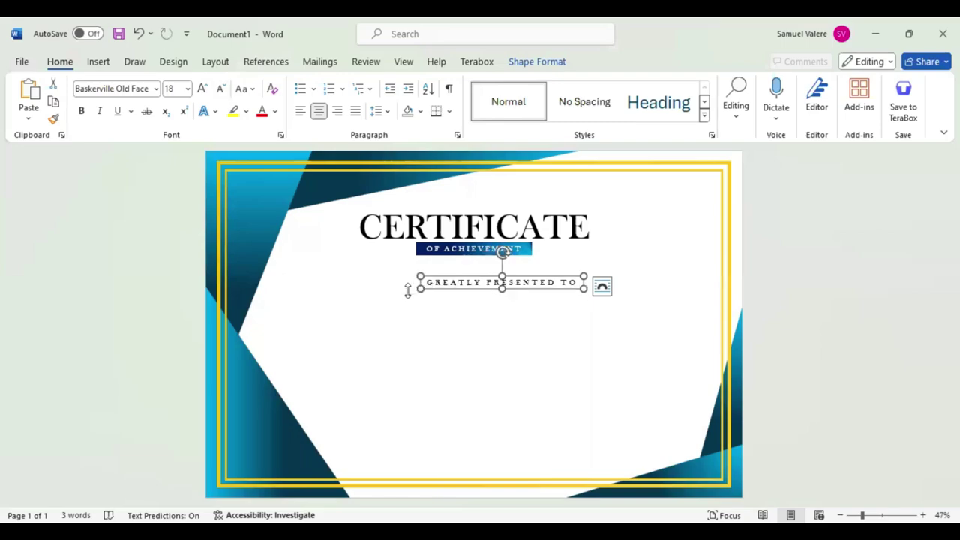
{"action": "left_click_drag", "start_coordinate": [407, 291], "coordinate": [477, 286]}
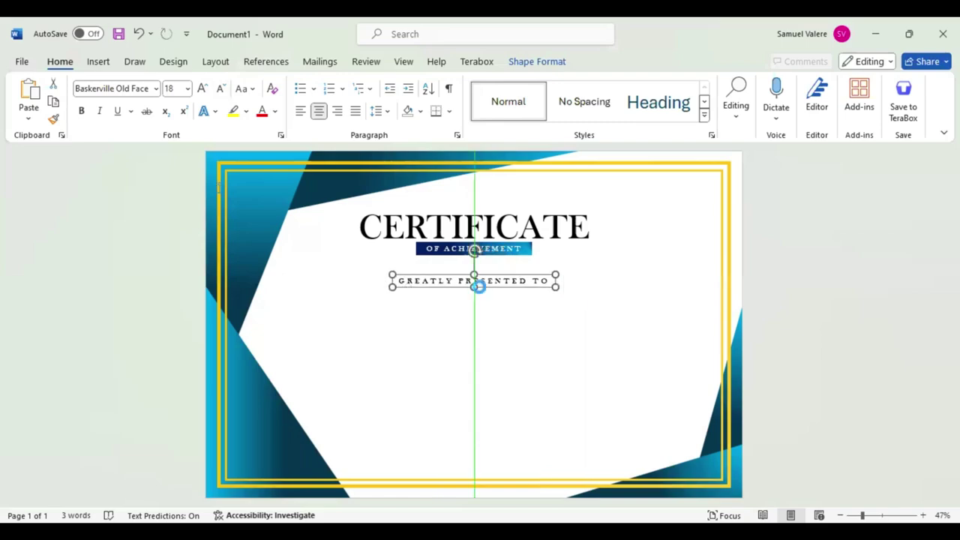
{"action": "left_click_drag", "start_coordinate": [480, 291], "coordinate": [480, 290]}
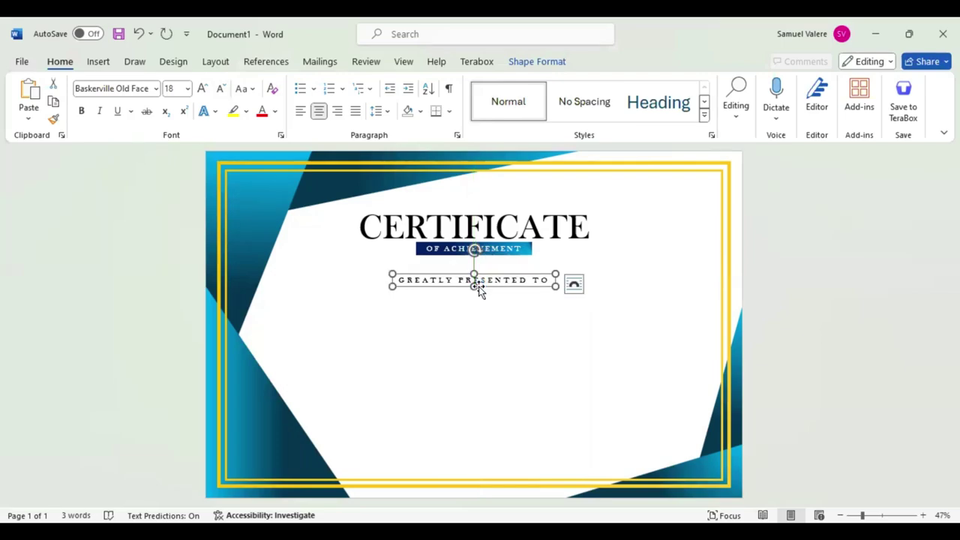
{"action": "key", "text": "Tab"}
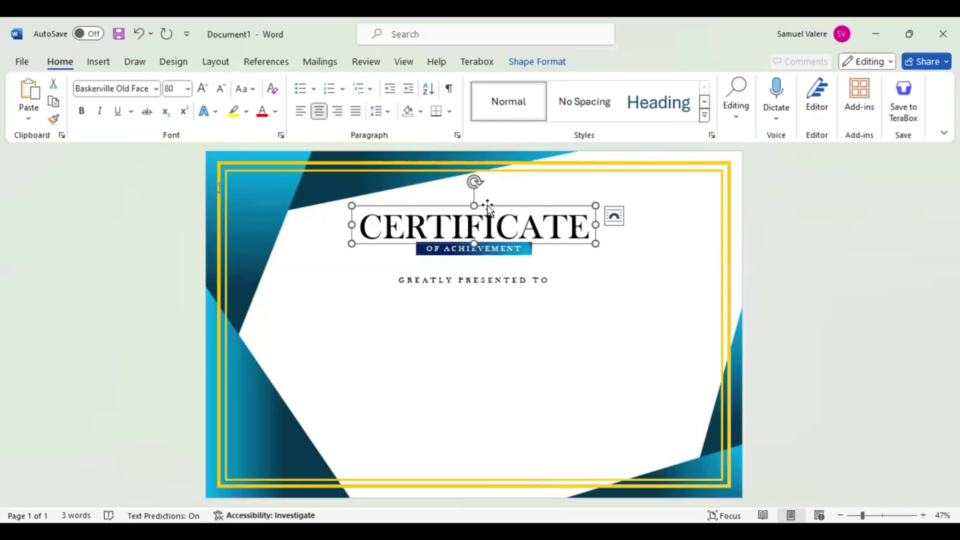
{"action": "left_click_drag", "start_coordinate": [488, 208], "coordinate": [488, 315]}
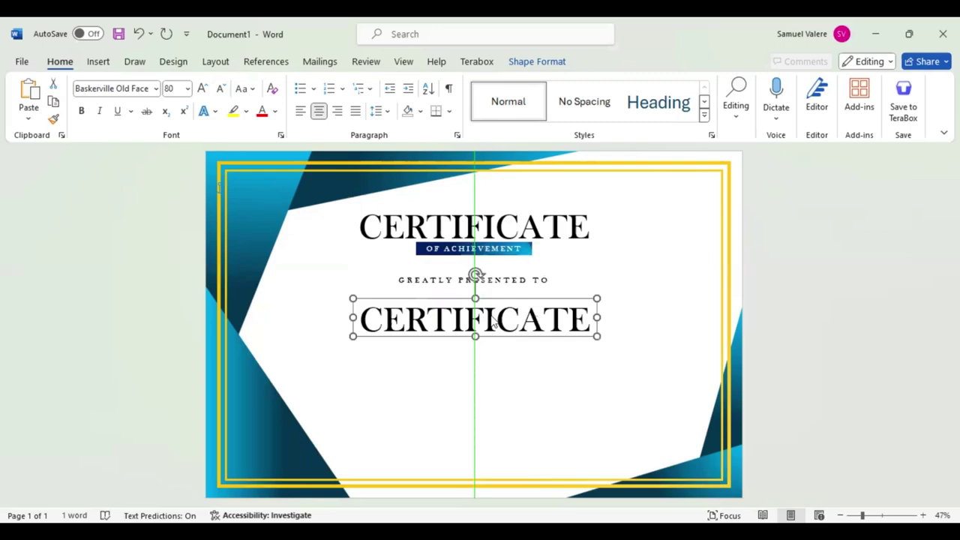
{"action": "left_click_drag", "start_coordinate": [493, 321], "coordinate": [493, 316]}
{"action": "double_click", "coordinate": [493, 314]}
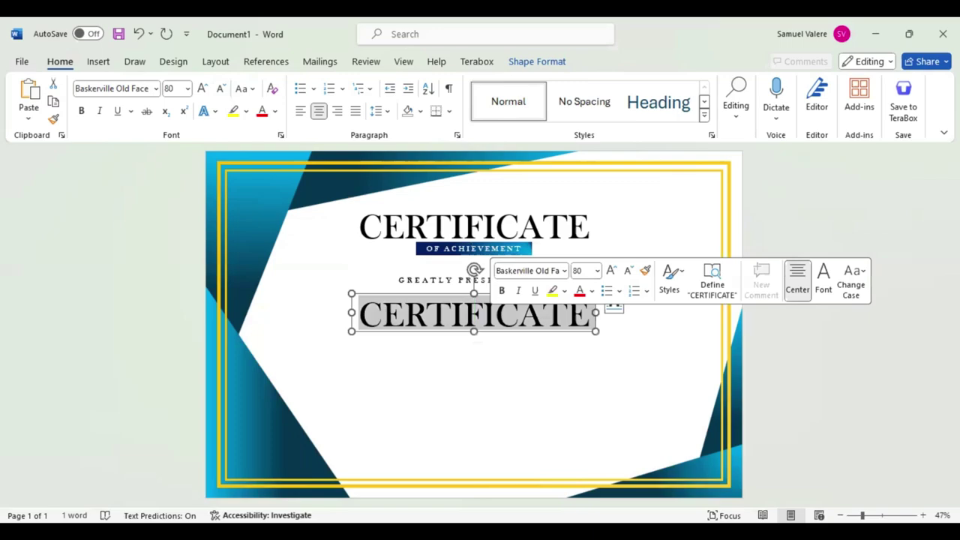
{"action": "type", "text": "Name Surname"}
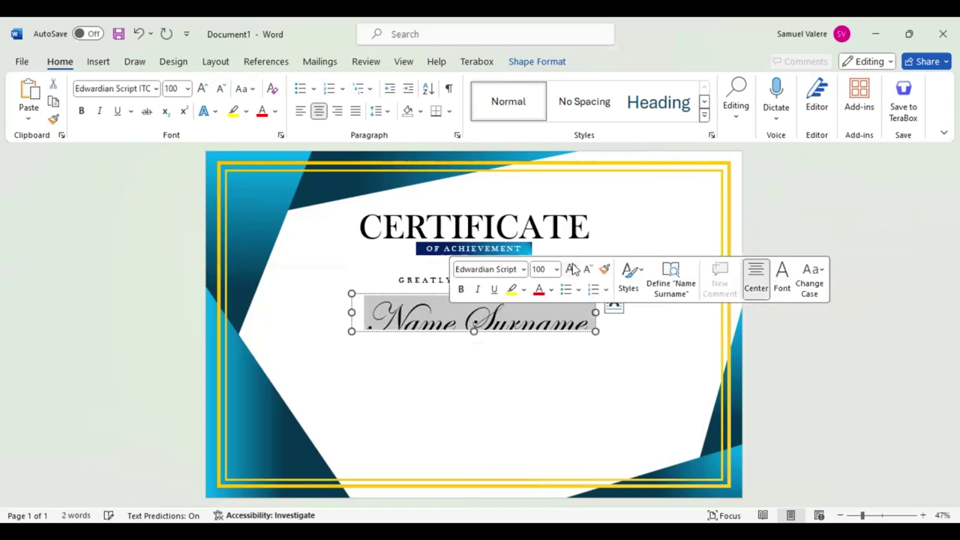
{"action": "left_click", "coordinate": [572, 269]}
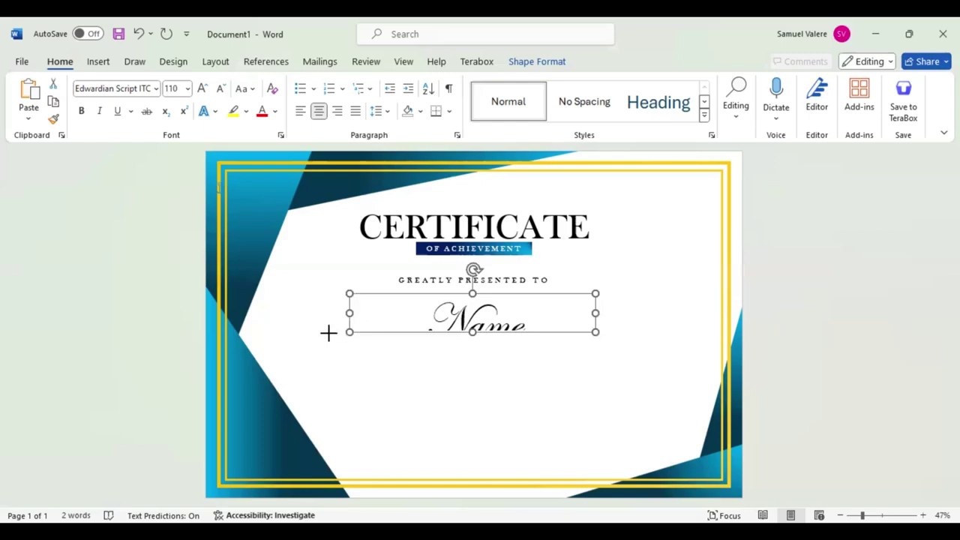
{"action": "left_click_drag", "start_coordinate": [351, 330], "coordinate": [320, 342]}
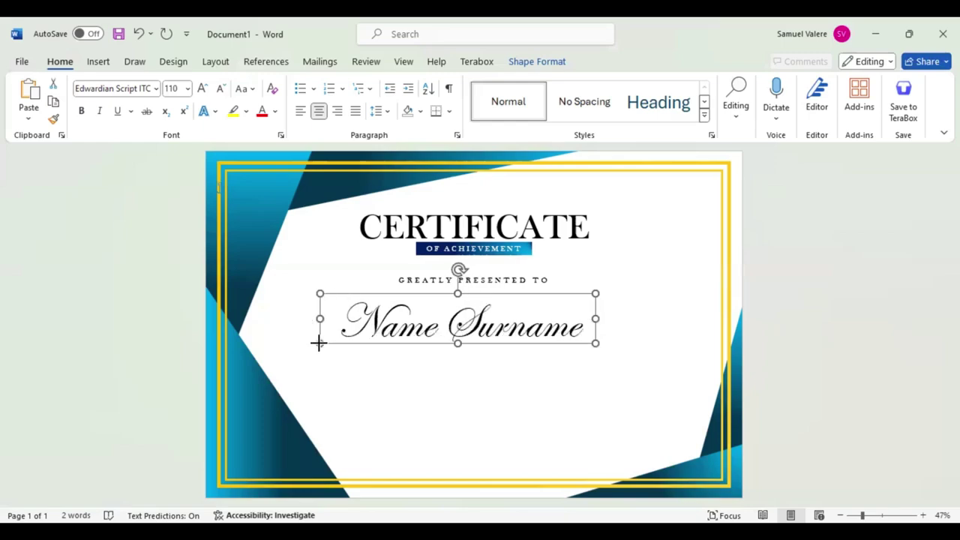
{"action": "left_click_drag", "start_coordinate": [317, 347], "coordinate": [317, 347]}
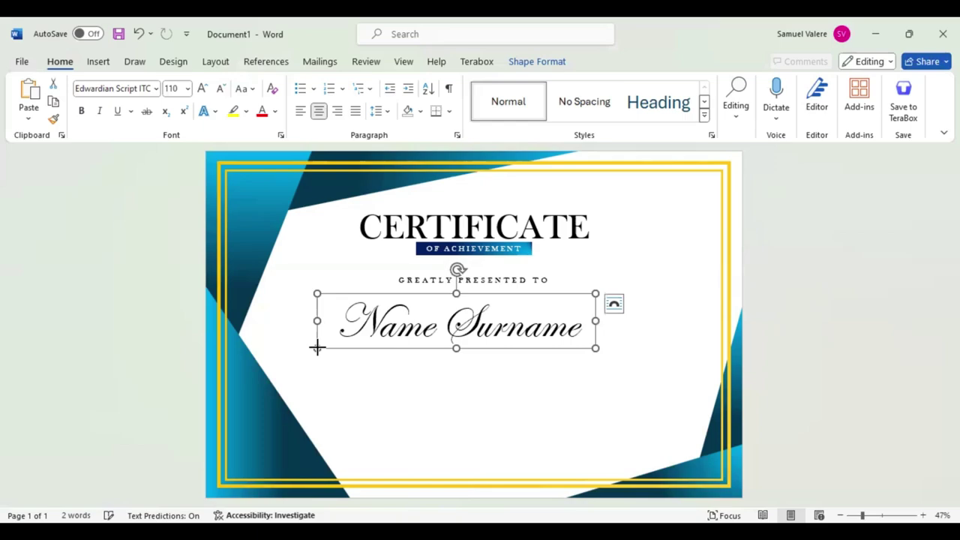
{"action": "key", "text": "ctrl+z"}
{"action": "left_click", "coordinate": [467, 370]}
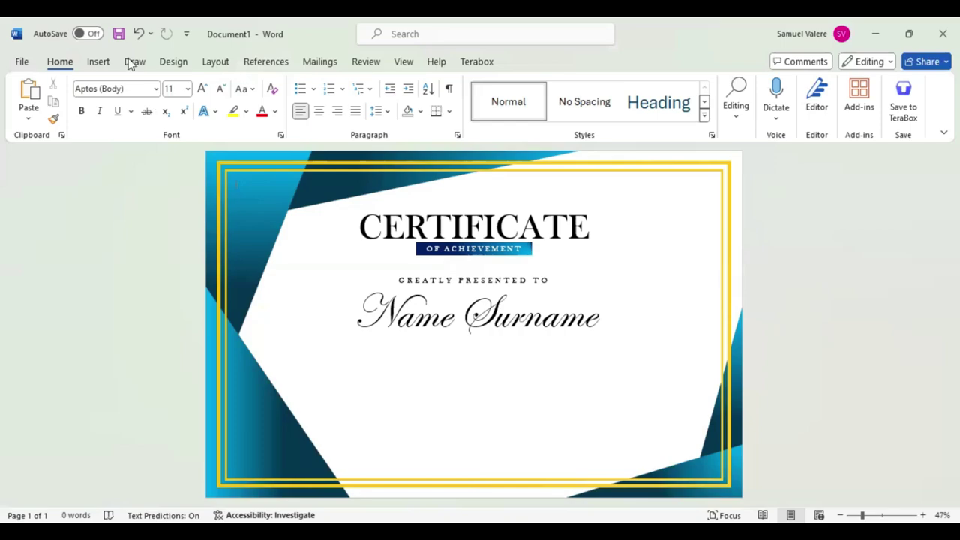
Draw a text box below Name Surname and paste the appreciation paragraph into it
{"action": "left_click", "coordinate": [100, 62]}
{"action": "left_click", "coordinate": [222, 83]}
{"action": "left_click", "coordinate": [220, 113]}
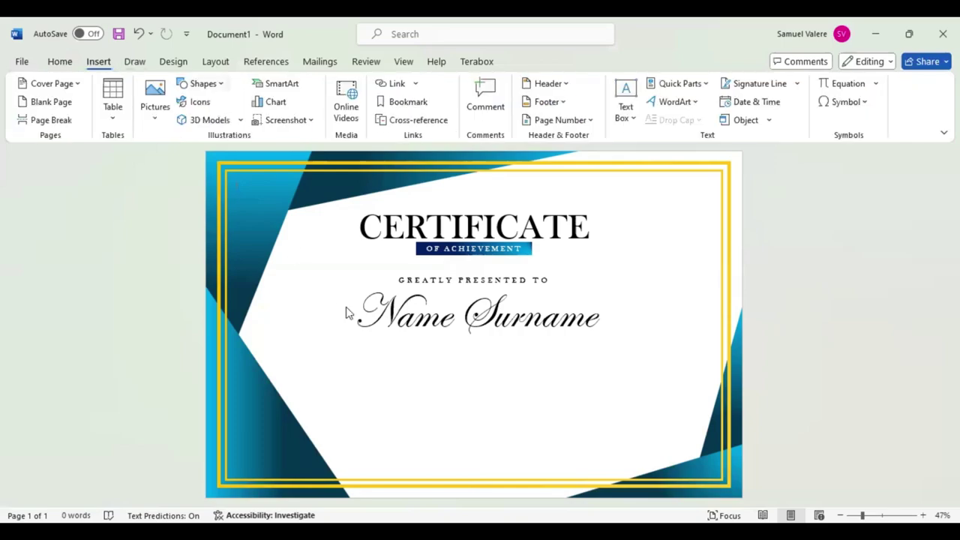
{"action": "left_click_drag", "start_coordinate": [374, 353], "coordinate": [601, 432]}
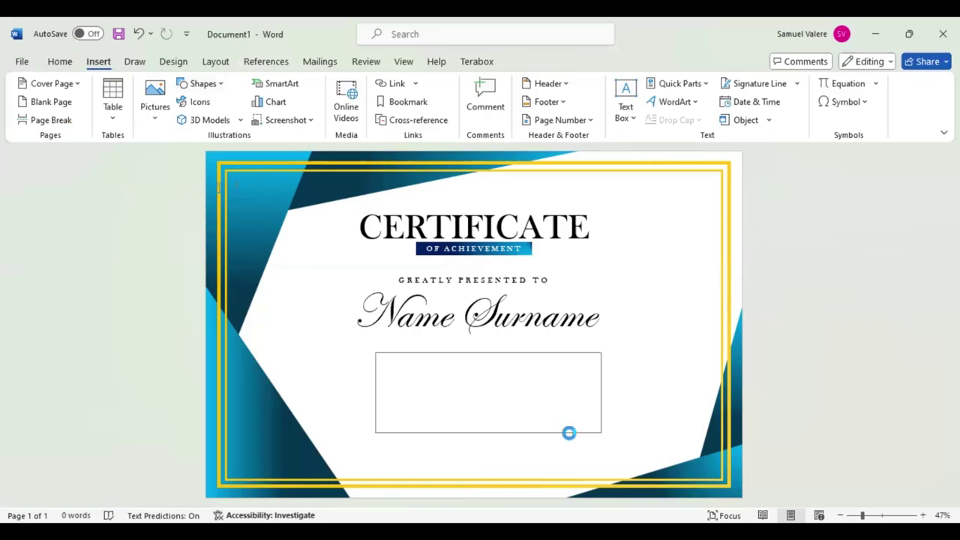
{"action": "left_click", "coordinate": [380, 356]}
{"action": "key", "text": "ctrl+v"}
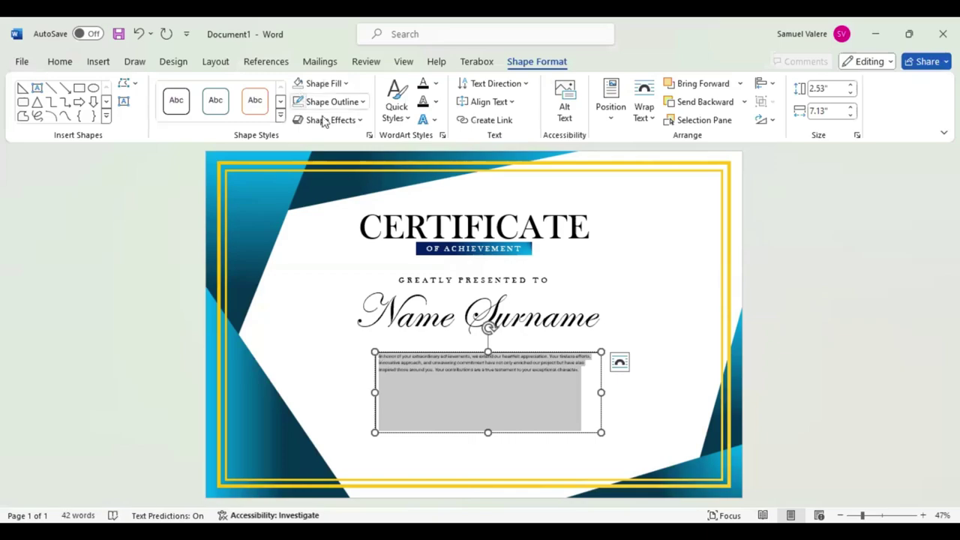
Centre the paragraph and set it to Baskerville Old Face, size 24
{"action": "left_click", "coordinate": [60, 62]}
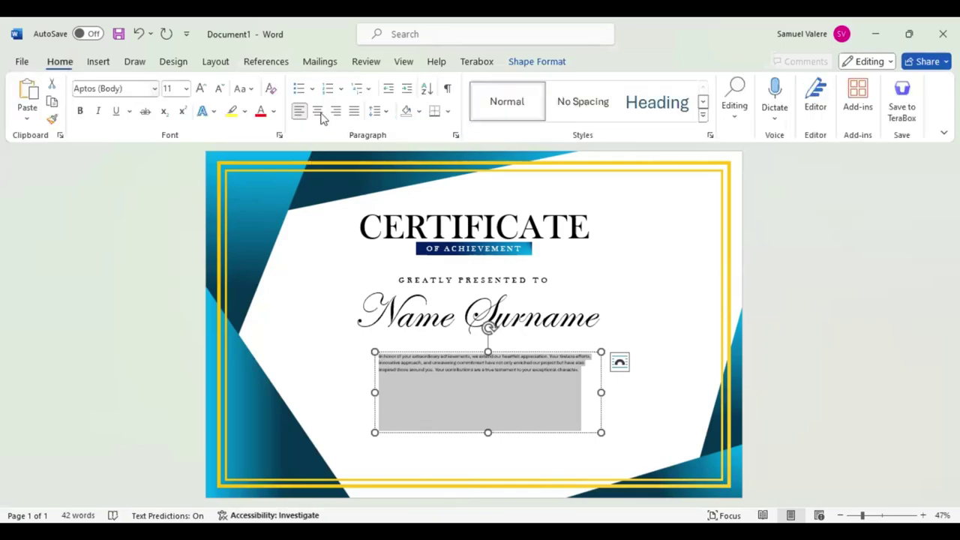
{"action": "left_click", "coordinate": [318, 113]}
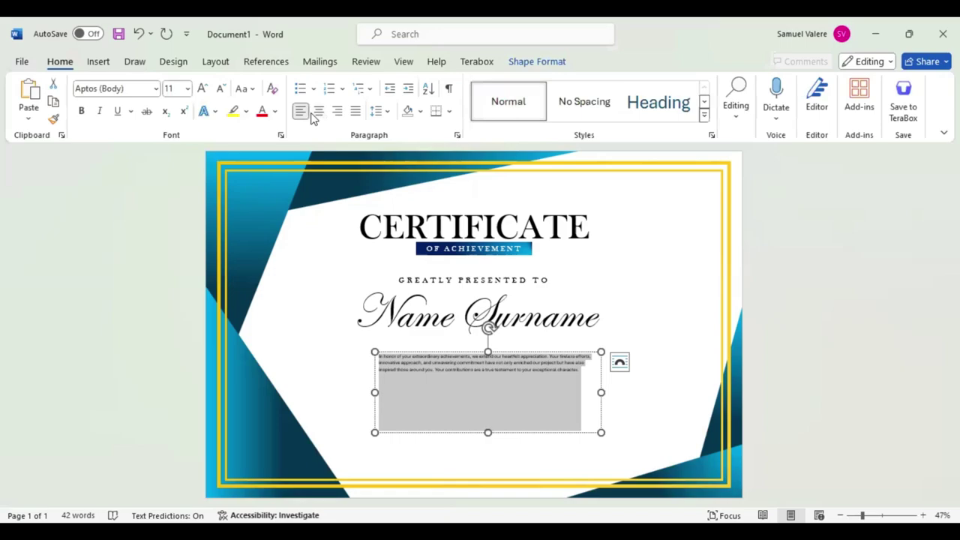
{"action": "left_click", "coordinate": [138, 88]}
{"action": "type", "text": "Baskerville Old Face"}
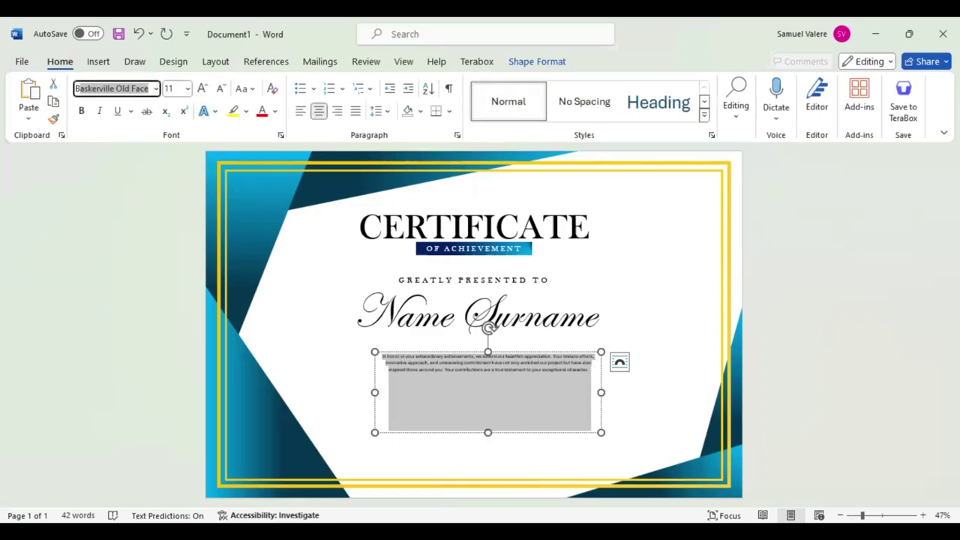
{"action": "key", "text": "Return"}
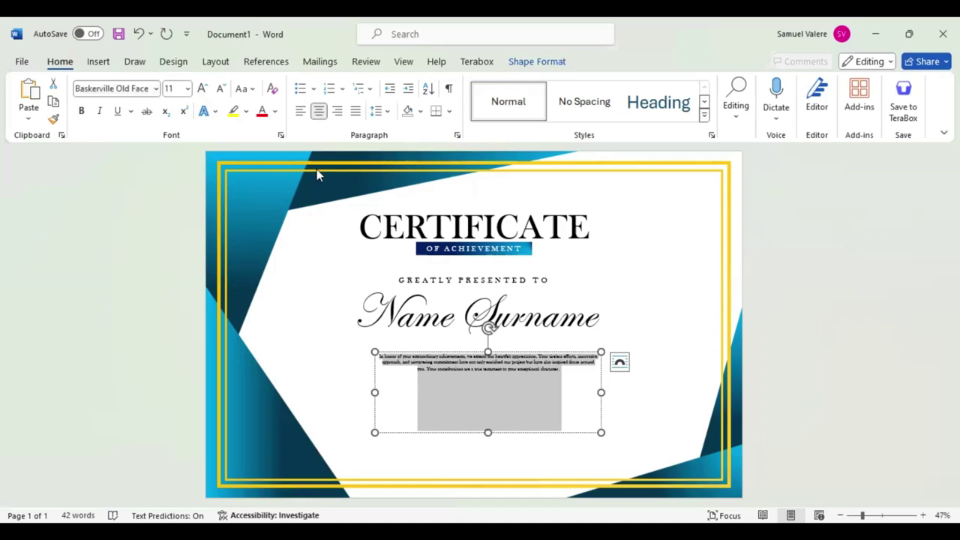
{"action": "type", "text": "24"}
{"action": "key", "text": "Return"}
Widen the paragraph box and centre it under the name
{"action": "left_click_drag", "start_coordinate": [345, 437], "coordinate": [345, 437]}
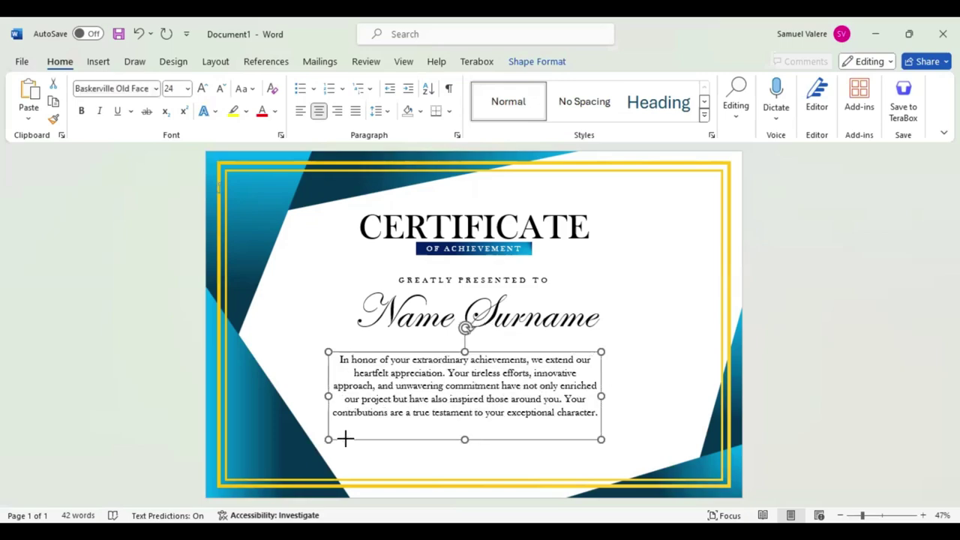
{"action": "left_click_drag", "start_coordinate": [327, 439], "coordinate": [265, 430]}
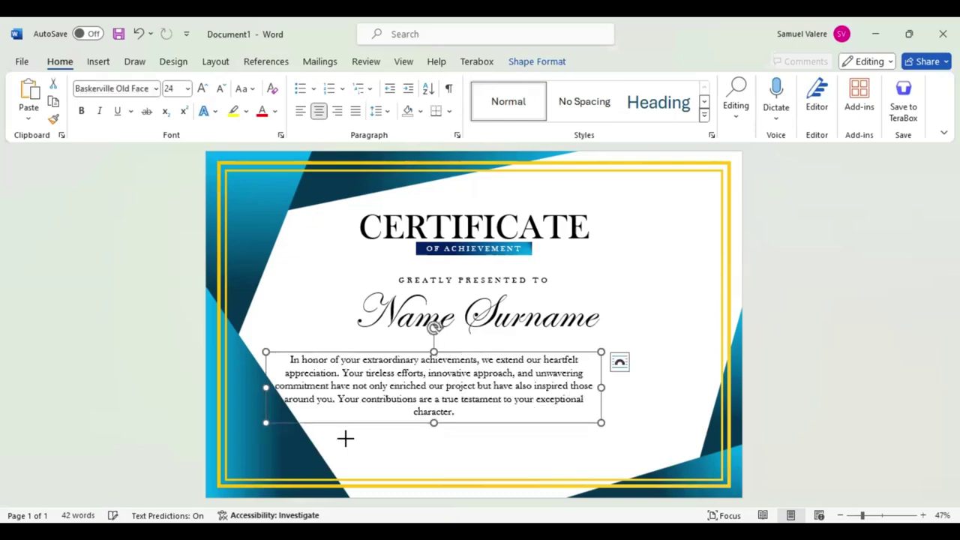
{"action": "left_click_drag", "start_coordinate": [345, 437], "coordinate": [385, 433]}
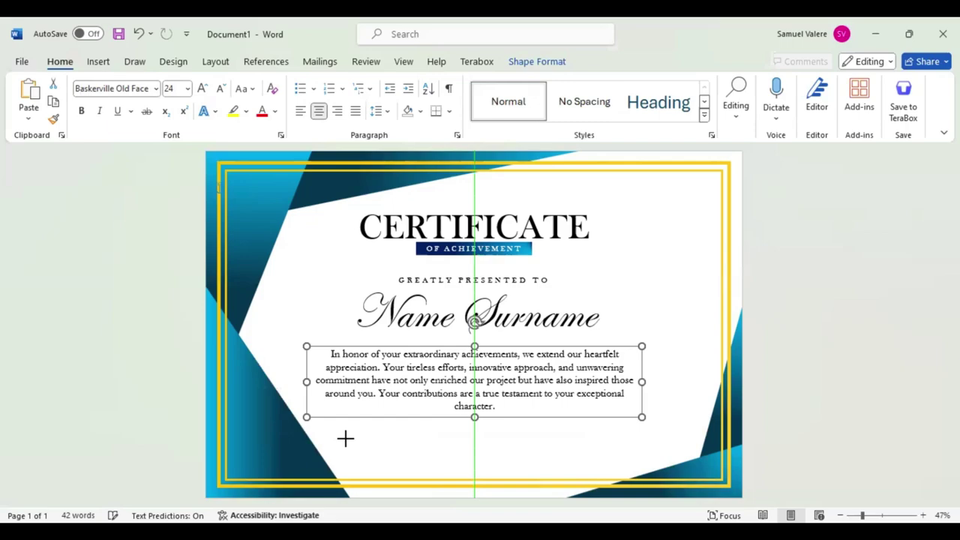
{"action": "left_click", "coordinate": [98, 63]}
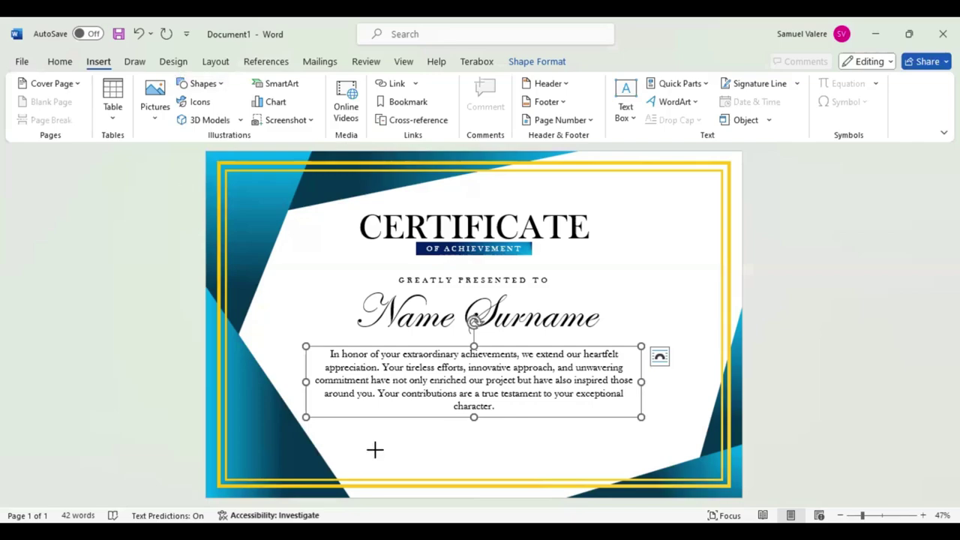
Draw a black horizontal signature line at bottom left, position it, and duplicate it
{"action": "left_click_drag", "start_coordinate": [341, 449], "coordinate": [433, 449]}
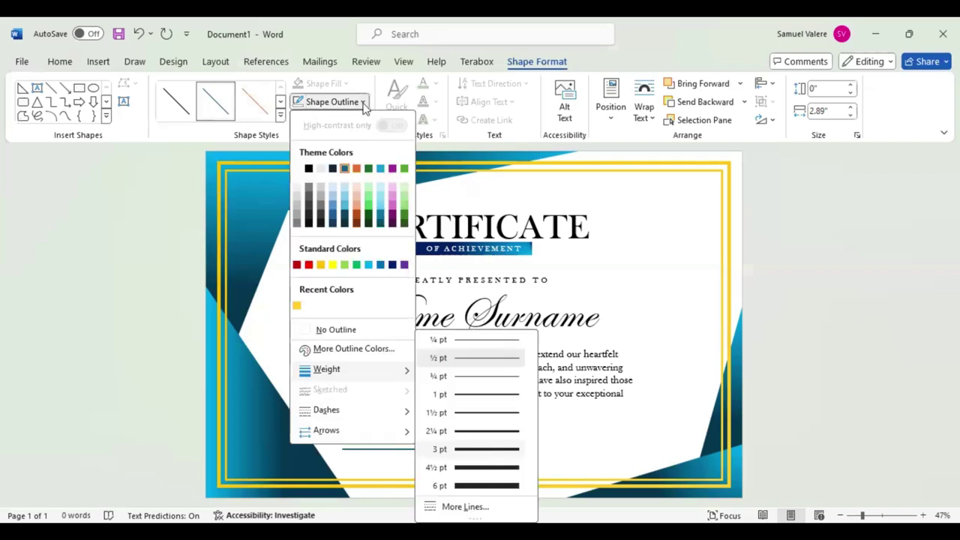
{"action": "left_click", "coordinate": [308, 169]}
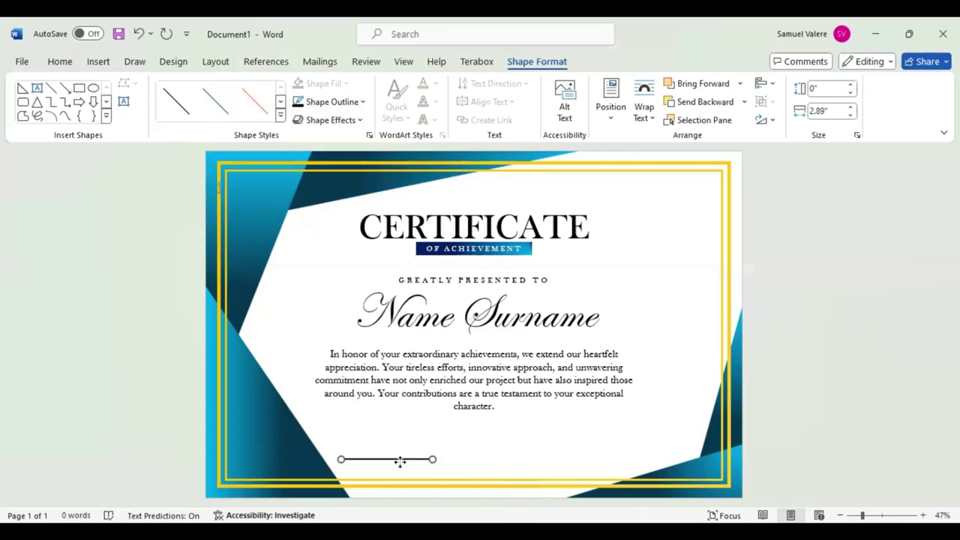
{"action": "left_click_drag", "start_coordinate": [400, 462], "coordinate": [398, 455]}
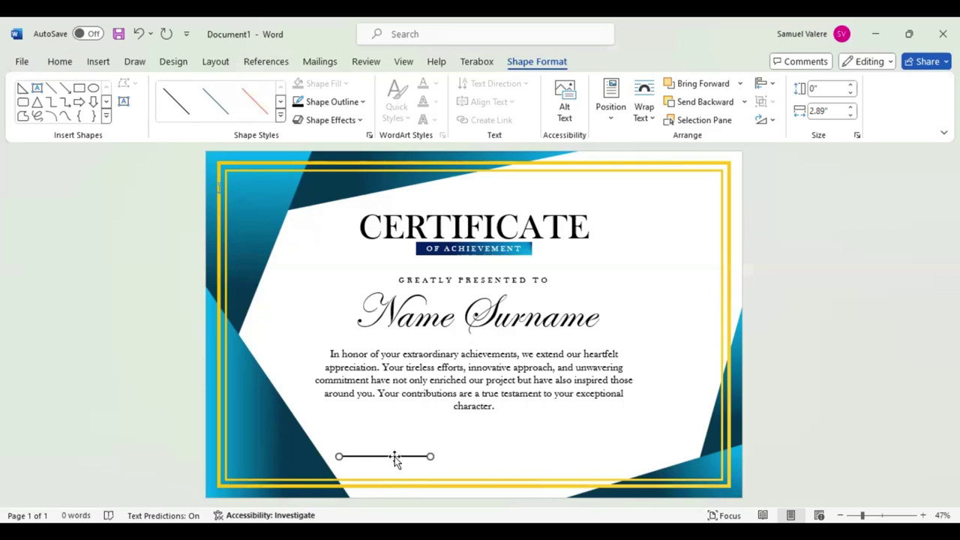
{"action": "key", "text": "Right"}
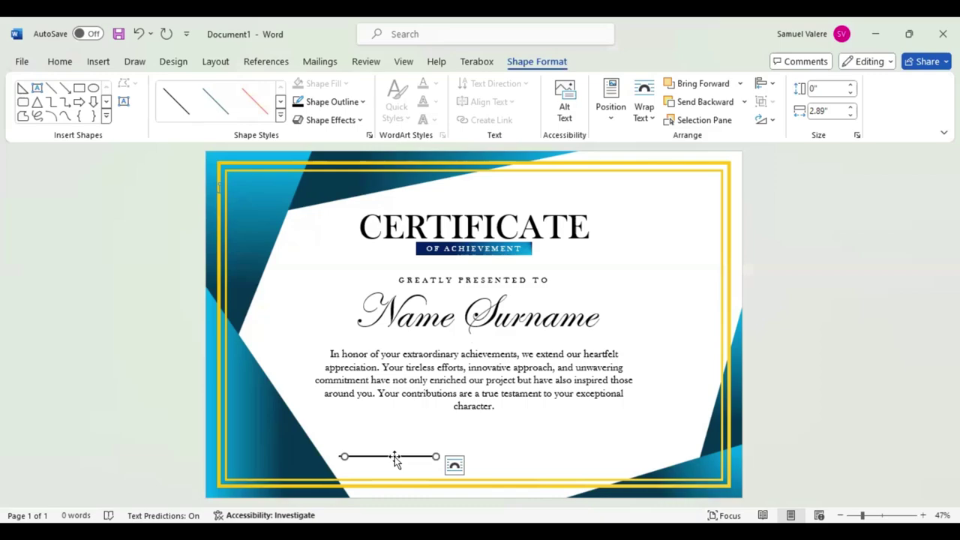
{"action": "key", "text": "Right"}
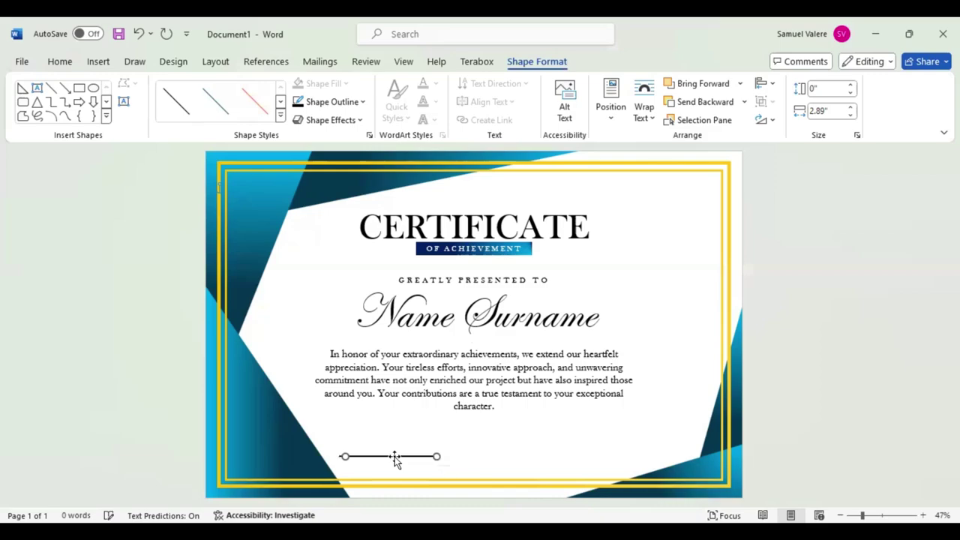
{"action": "key", "text": "ctrl+v"}
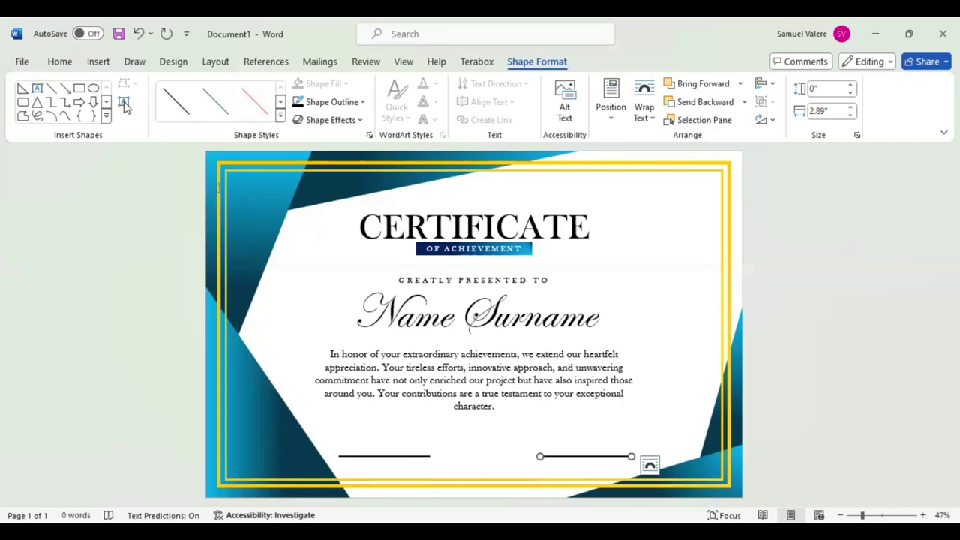
Add a Signature label under the left line in Baskerville Old Face 14
{"action": "left_click", "coordinate": [124, 103]}
{"action": "left_click_drag", "start_coordinate": [350, 463], "coordinate": [409, 475]}
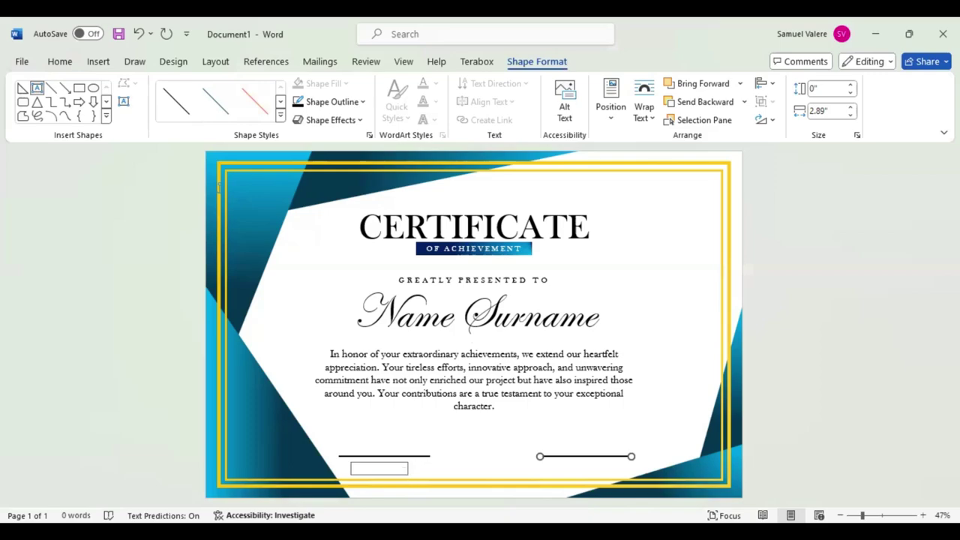
{"action": "type", "text": "Signat"}
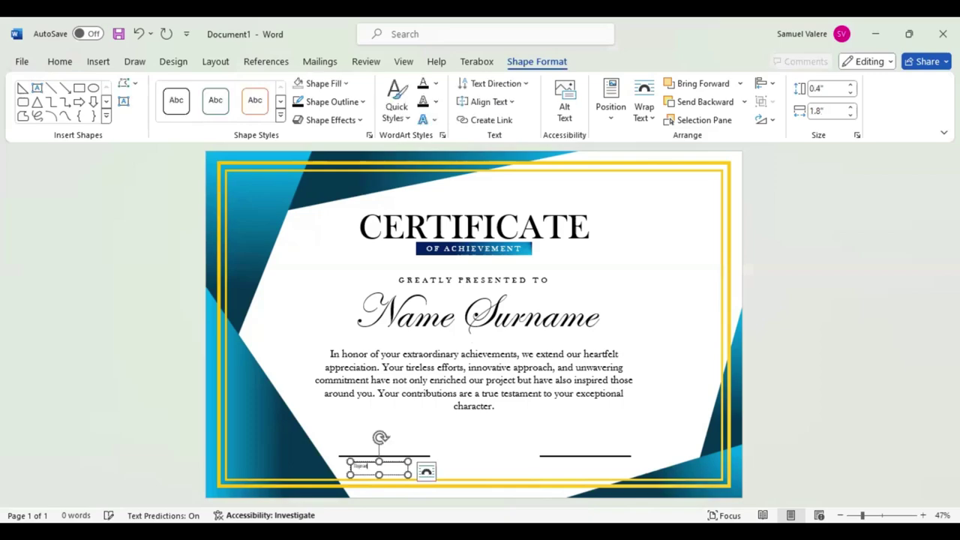
{"action": "type", "text": "ure"}
{"action": "left_click_drag", "start_coordinate": [389, 468], "coordinate": [349, 467]}
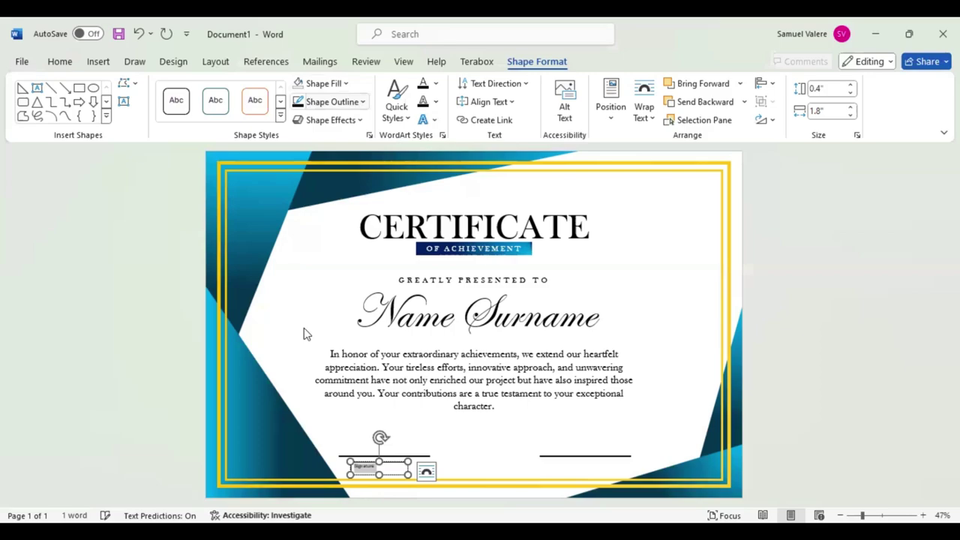
{"action": "left_click", "coordinate": [60, 61]}
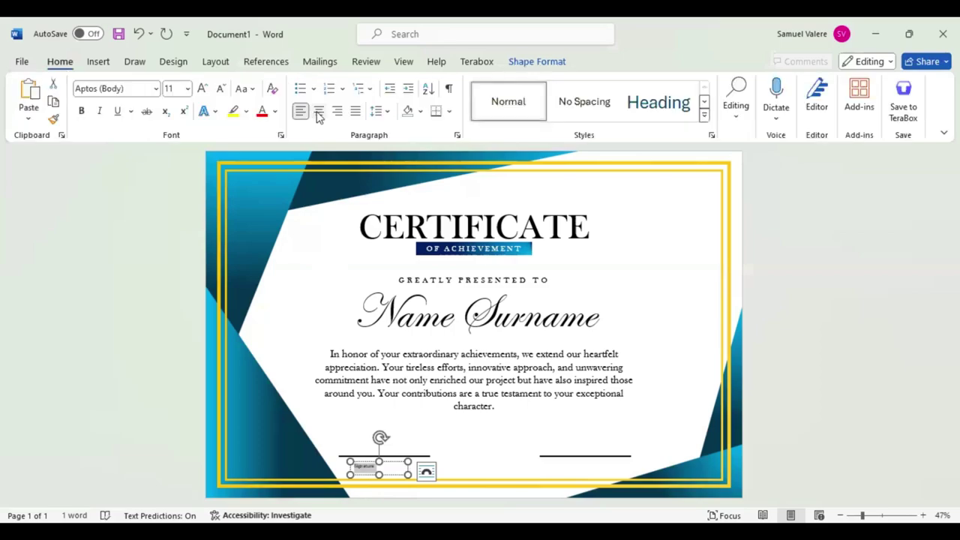
{"action": "left_click", "coordinate": [135, 88]}
{"action": "type", "text": "Baskerville Old Face"}
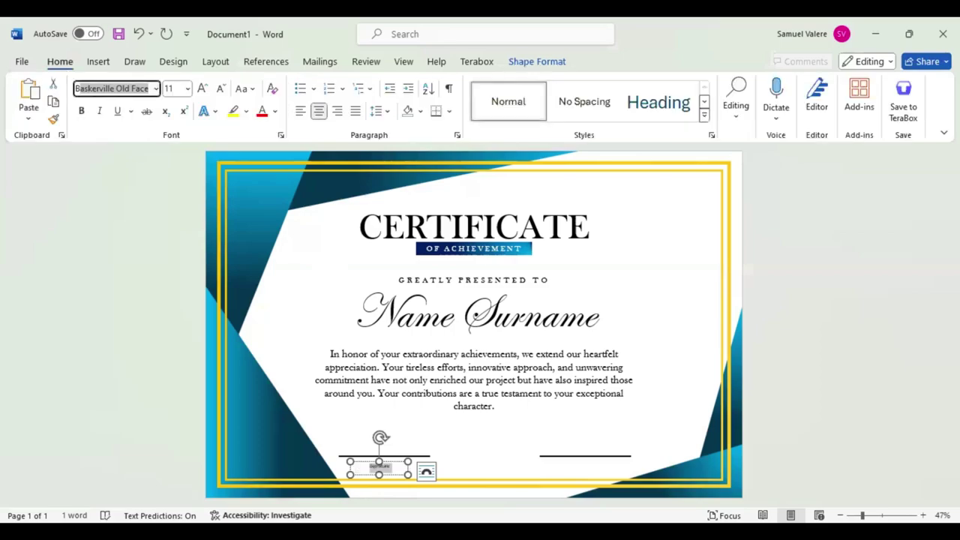
{"action": "key", "text": "Return"}
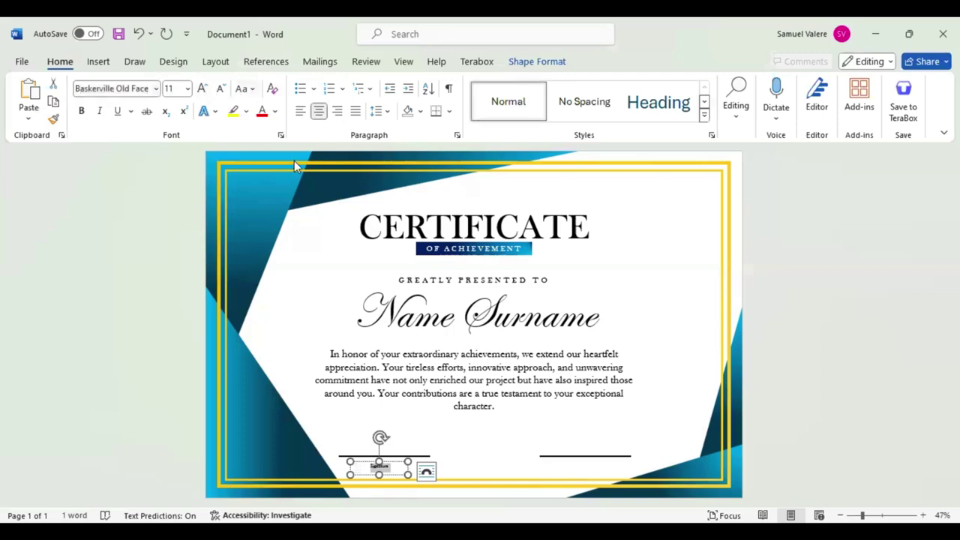
{"action": "key", "text": "ctrl+shift+period"}
{"action": "key", "text": "ctrl+shift+period"}
Position the label under the left line and place a copy under the right line
{"action": "left_click", "coordinate": [391, 467]}
{"action": "left_click_drag", "start_coordinate": [391, 468], "coordinate": [394, 463]}
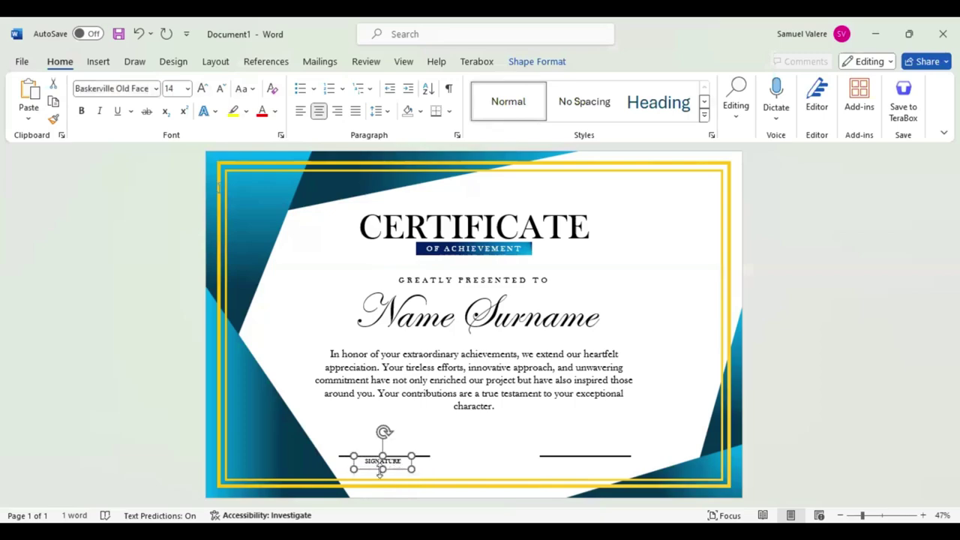
{"action": "left_click_drag", "start_coordinate": [381, 471], "coordinate": [600, 468]}
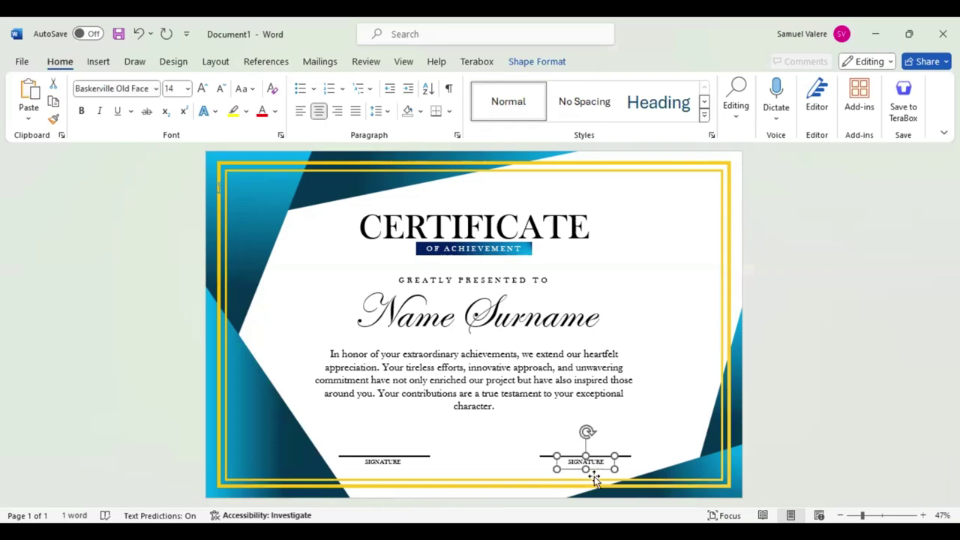
{"action": "left_click_drag", "start_coordinate": [591, 479], "coordinate": [593, 479]}
{"action": "key", "text": "ctrl+z"}
{"action": "left_click", "coordinate": [594, 476]}
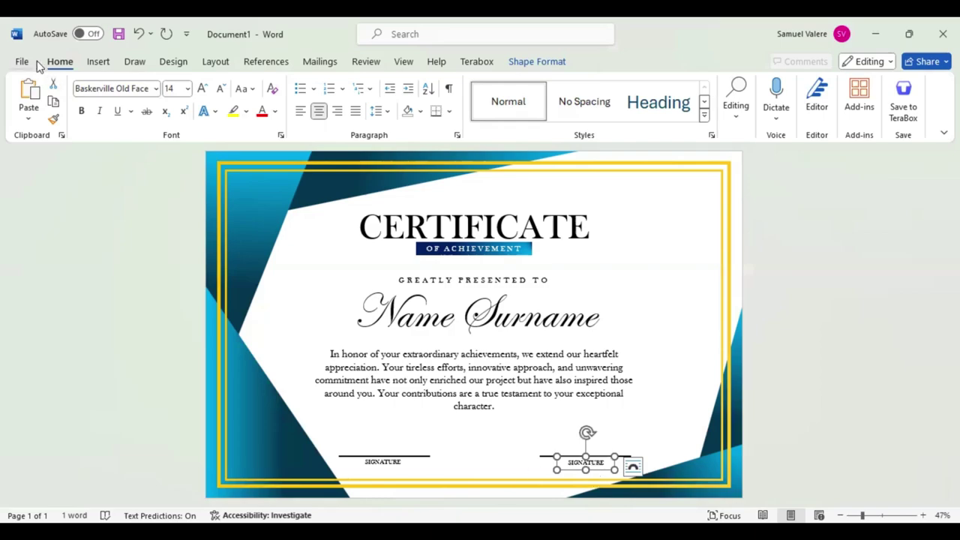
Draw a scalloped seal shape beside the title at top right and move it into alignment
{"action": "left_click", "coordinate": [96, 63]}
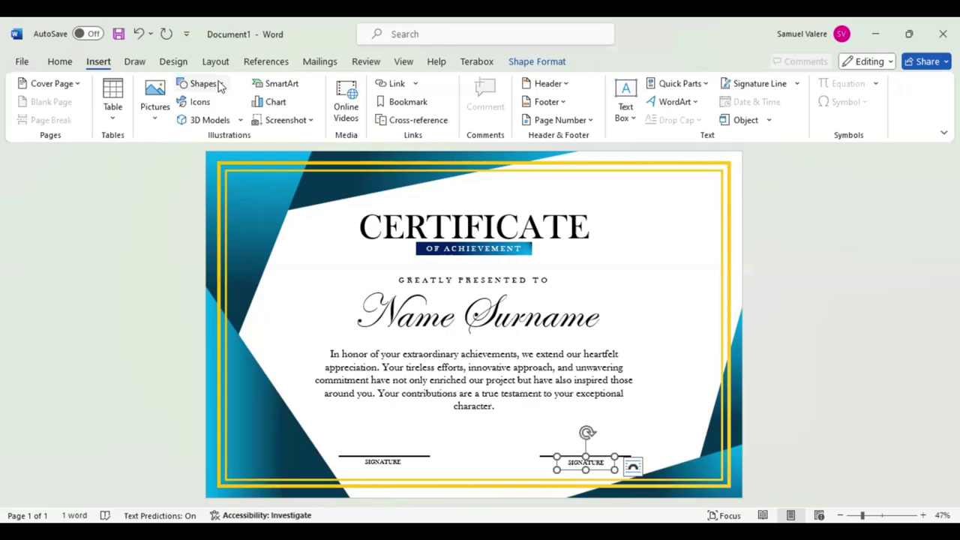
{"action": "left_click", "coordinate": [220, 87]}
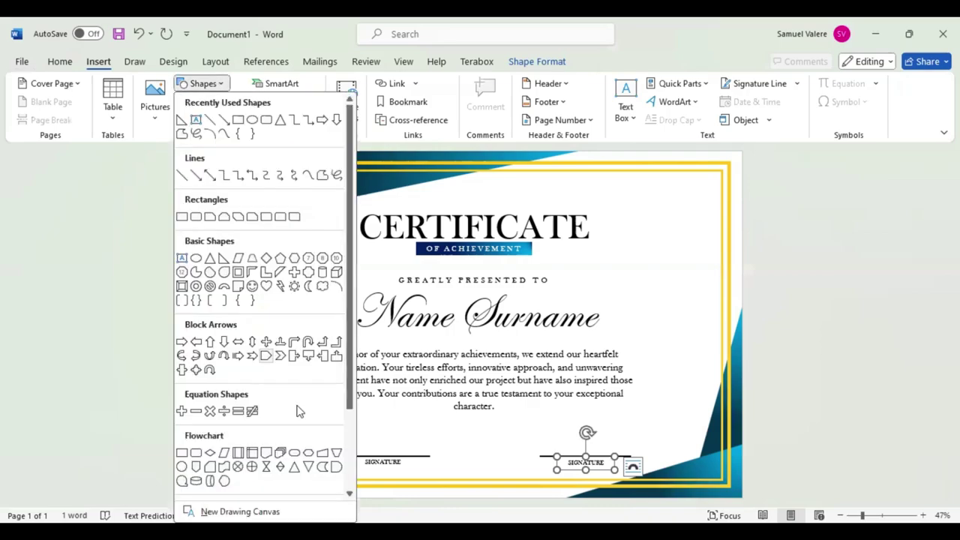
{"action": "scroll", "coordinate": [279, 341], "scroll_direction": "down", "scroll_amount": 1}
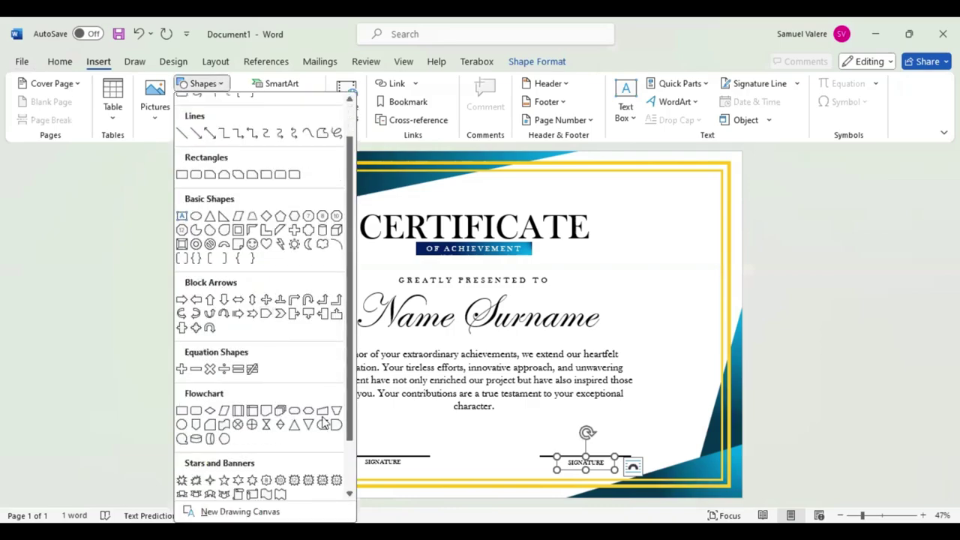
{"action": "scroll", "coordinate": [322, 409], "scroll_direction": "down", "scroll_amount": 2}
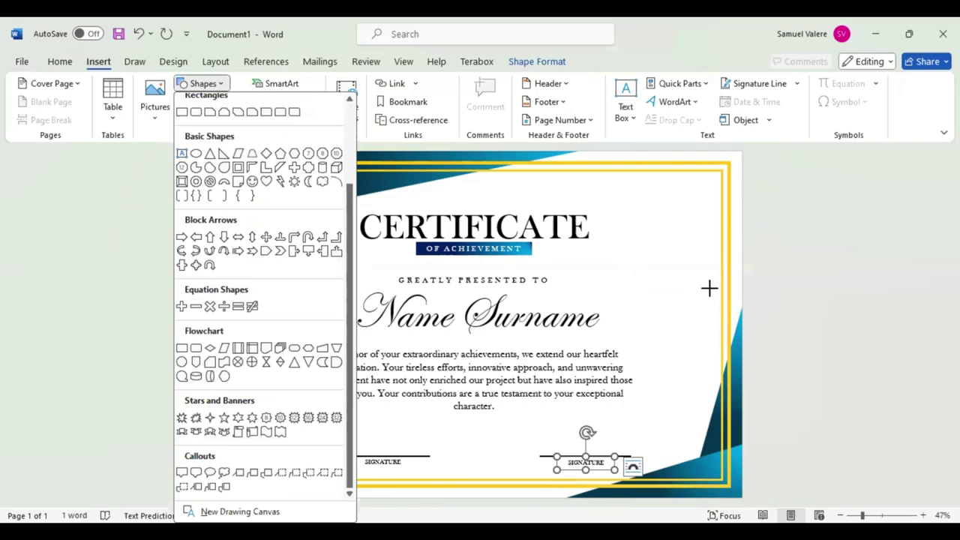
{"action": "left_click_drag", "start_coordinate": [637, 281], "coordinate": [715, 281]}
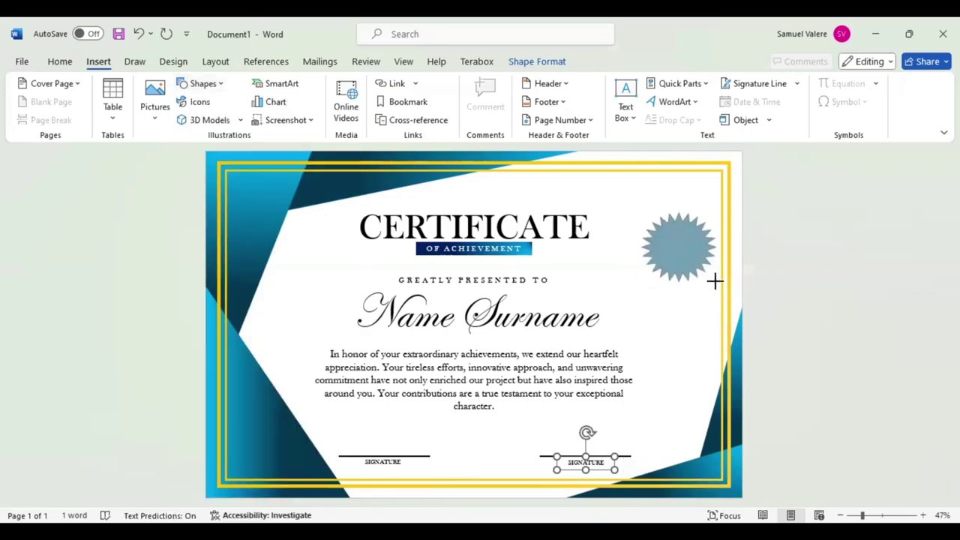
{"action": "left_click", "coordinate": [656, 239]}
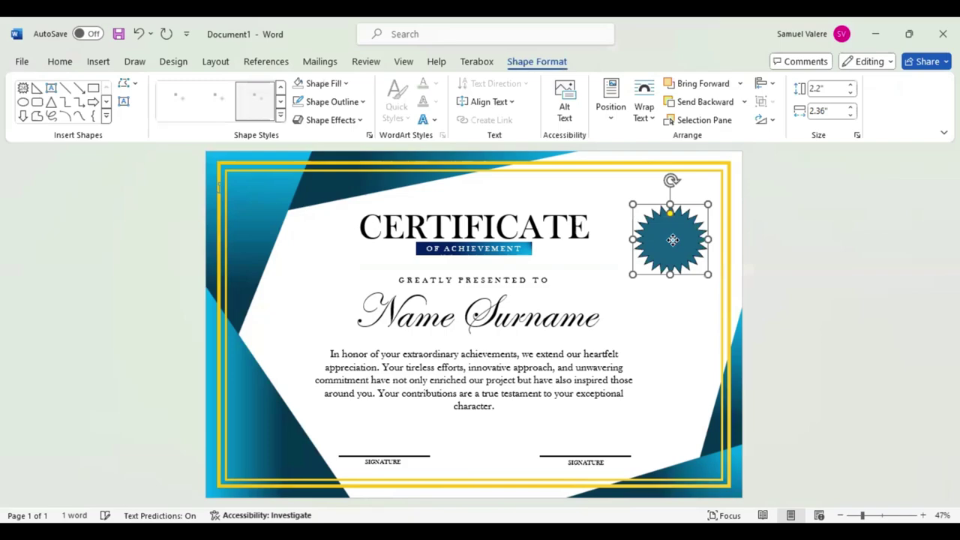
{"action": "left_click_drag", "start_coordinate": [673, 240], "coordinate": [676, 240]}
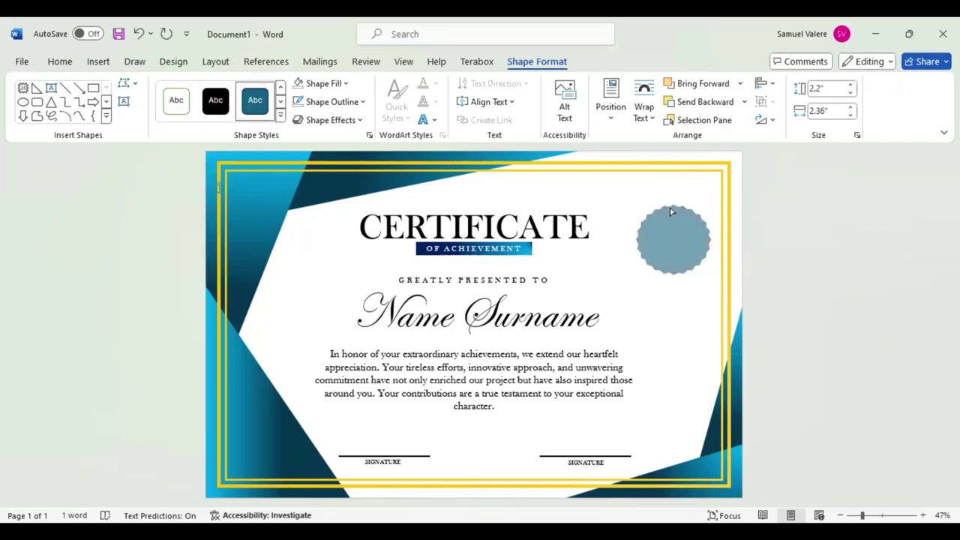
{"action": "left_click", "coordinate": [672, 225]}
{"action": "left_click_drag", "start_coordinate": [674, 247], "coordinate": [639, 232]}
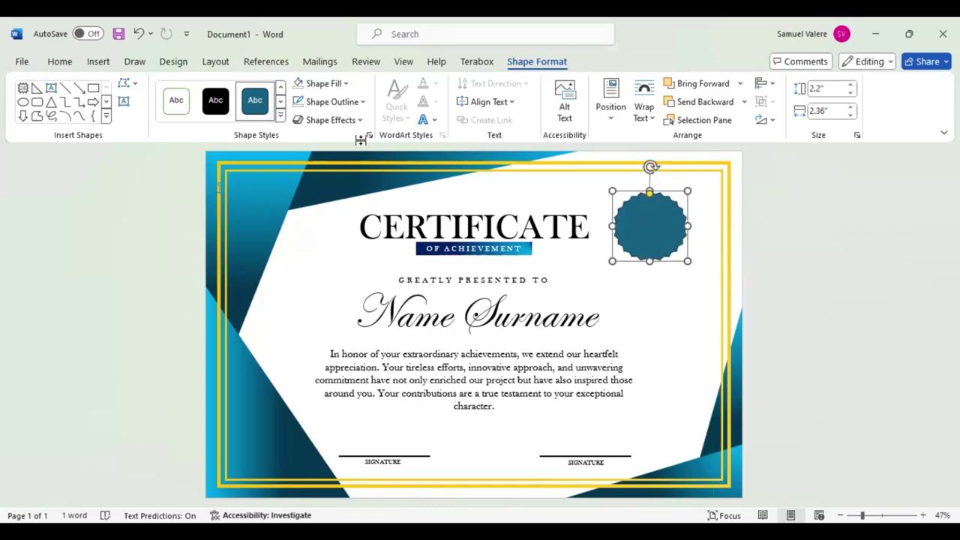
Give the seal a linear gradient fill with the darker stop at 73%
{"action": "left_click", "coordinate": [351, 86]}
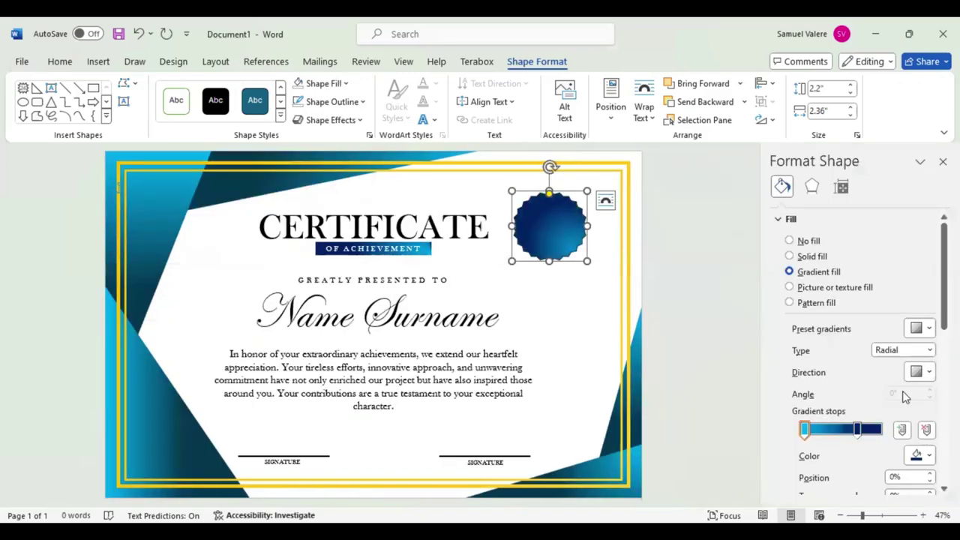
{"action": "scroll", "coordinate": [933, 350], "scroll_direction": "down", "scroll_amount": 1}
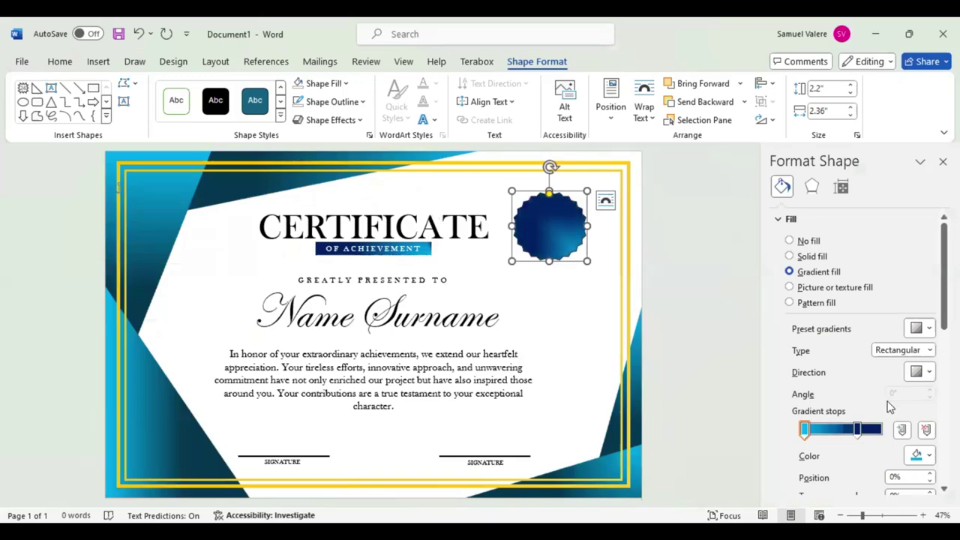
{"action": "key", "text": "Down"}
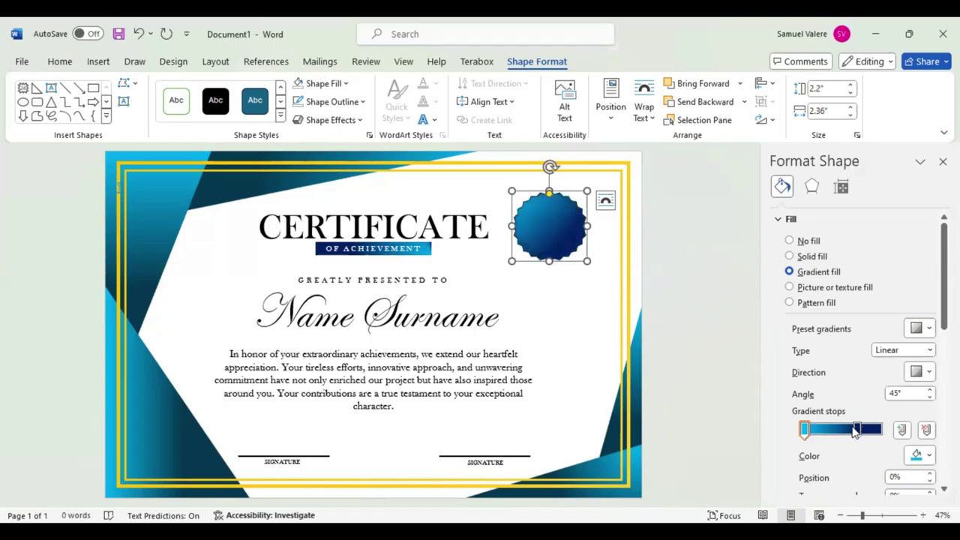
{"action": "left_click", "coordinate": [857, 429]}
{"action": "left_click_drag", "start_coordinate": [856, 429], "coordinate": [859, 429]}
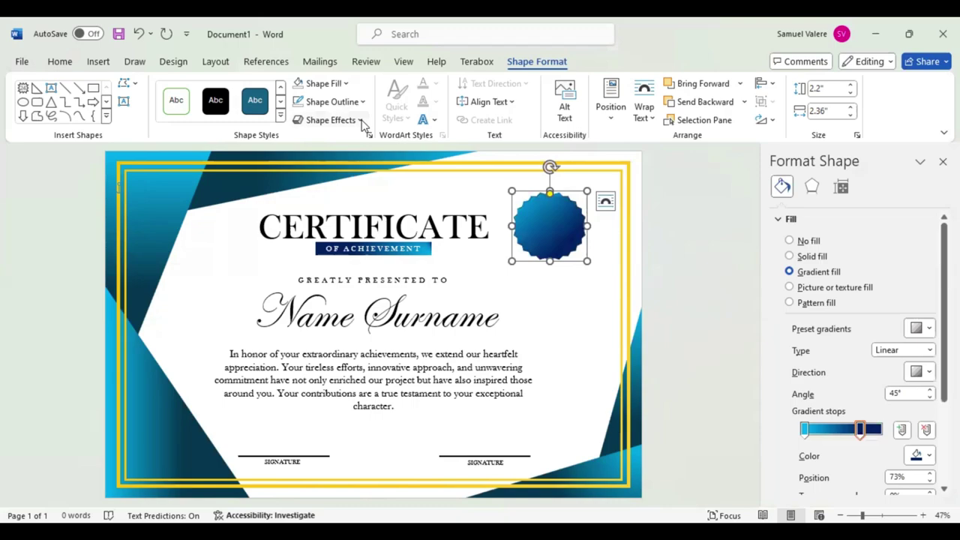
Apply a 3-D preset effect, make the first stop yellow at 3%, and enlarge the seal slightly
{"action": "left_click", "coordinate": [330, 120]}
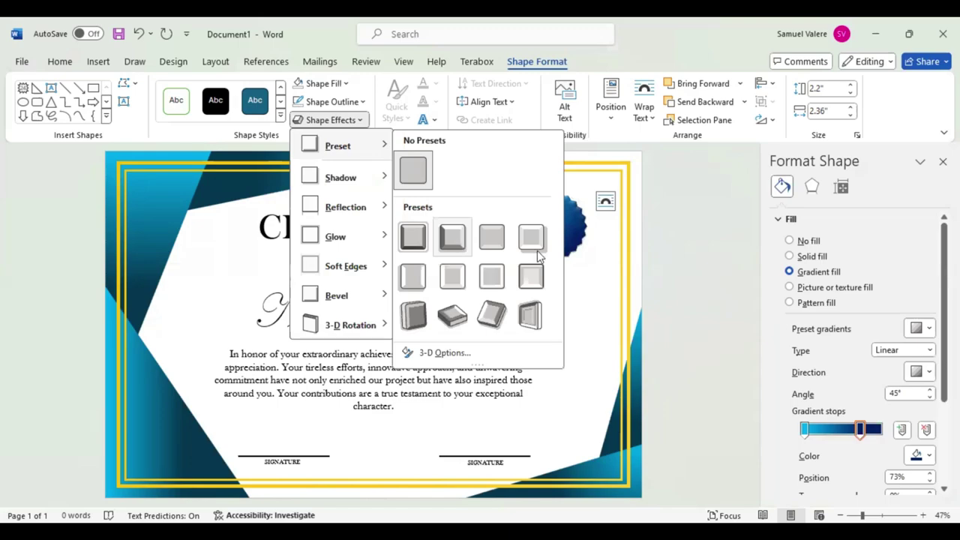
{"action": "left_click", "coordinate": [929, 458]}
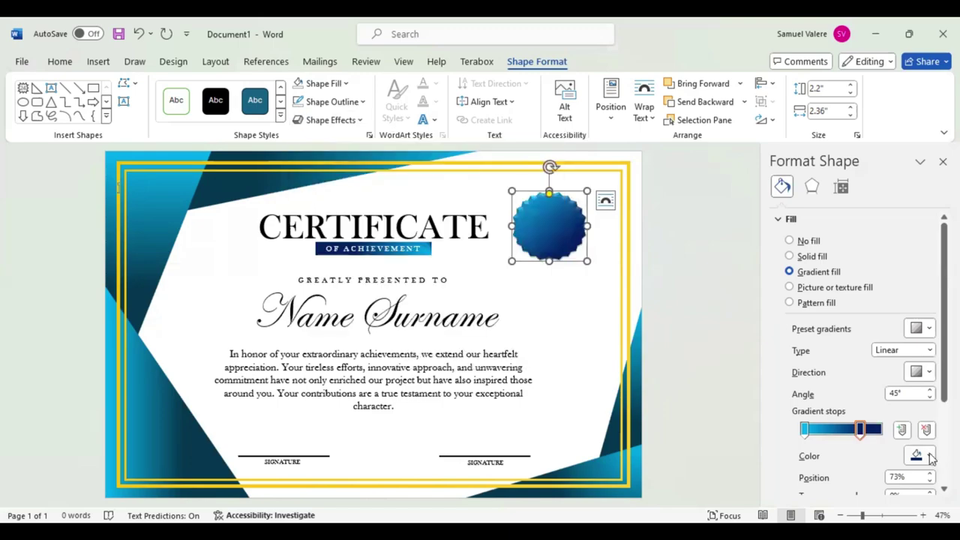
{"action": "left_click", "coordinate": [805, 429]}
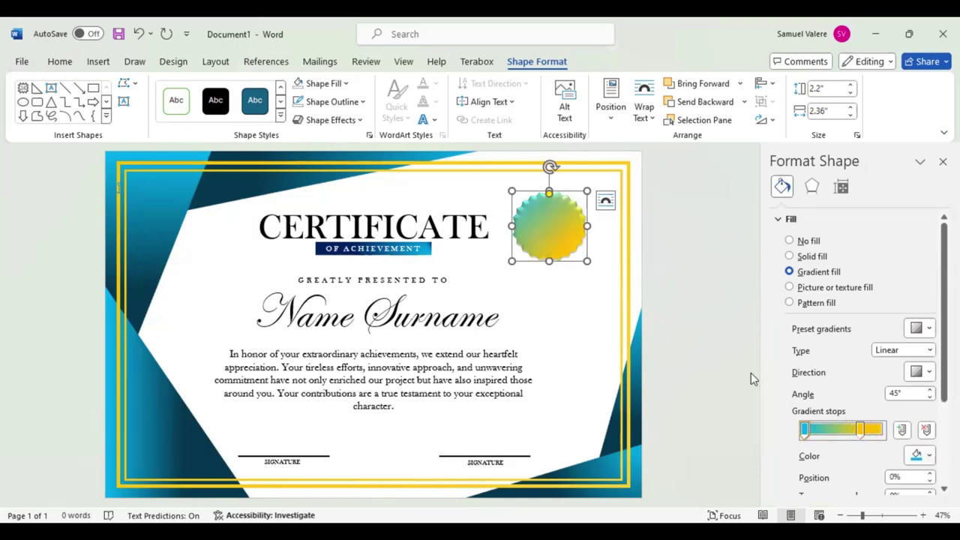
{"action": "left_click_drag", "start_coordinate": [811, 431], "coordinate": [814, 429]}
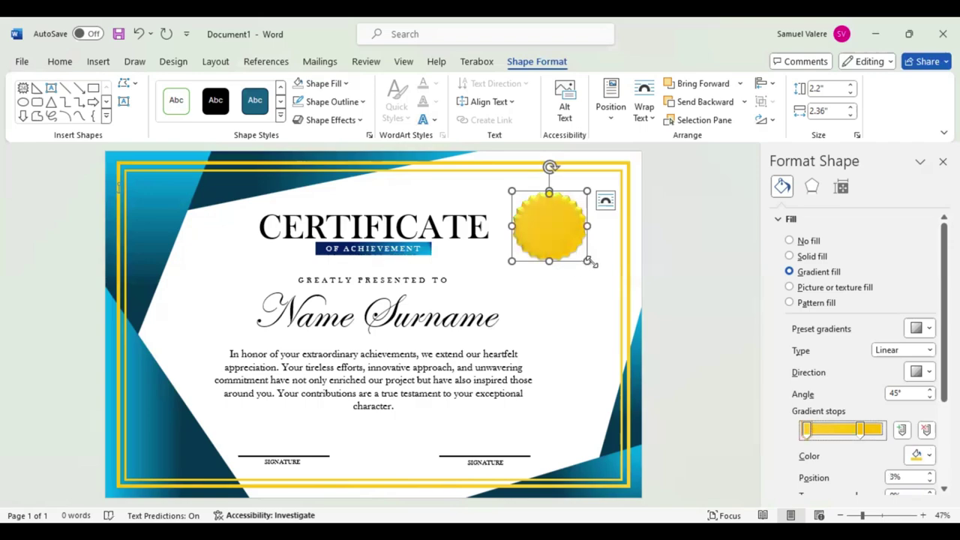
{"action": "left_click_drag", "start_coordinate": [587, 260], "coordinate": [594, 268]}
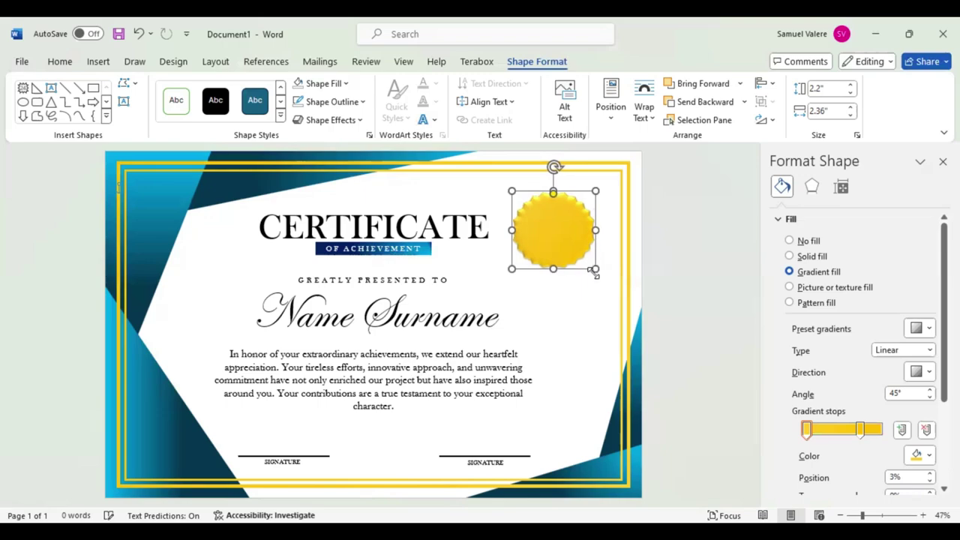
Draw a circle over the gold seal and centre it
{"action": "left_click", "coordinate": [110, 124]}
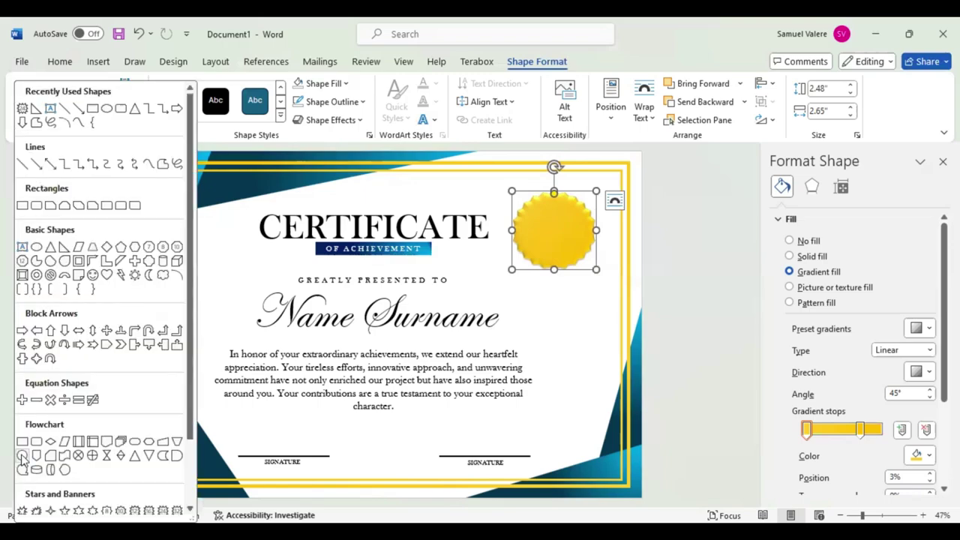
{"action": "left_click", "coordinate": [23, 458]}
{"action": "left_click_drag", "start_coordinate": [538, 214], "coordinate": [600, 261]}
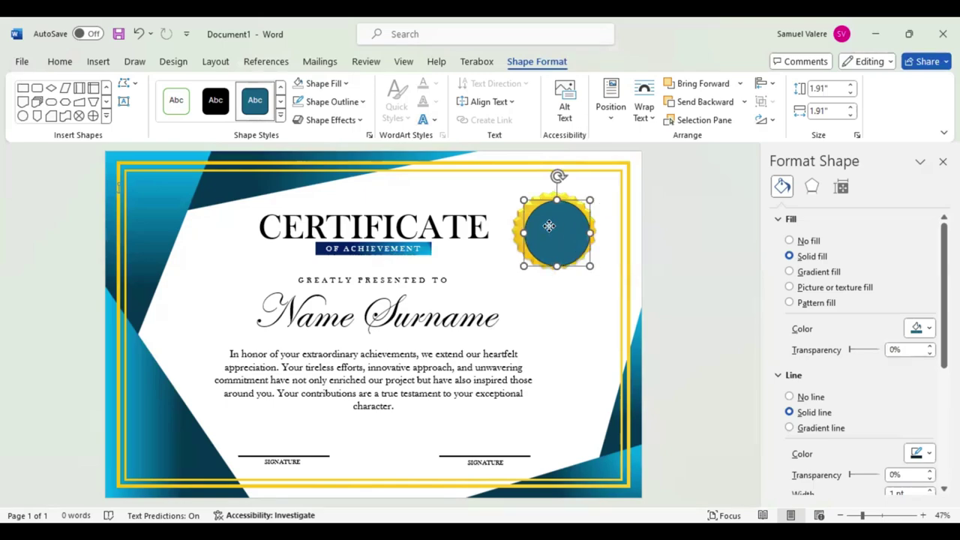
{"action": "left_click_drag", "start_coordinate": [548, 229], "coordinate": [545, 234]}
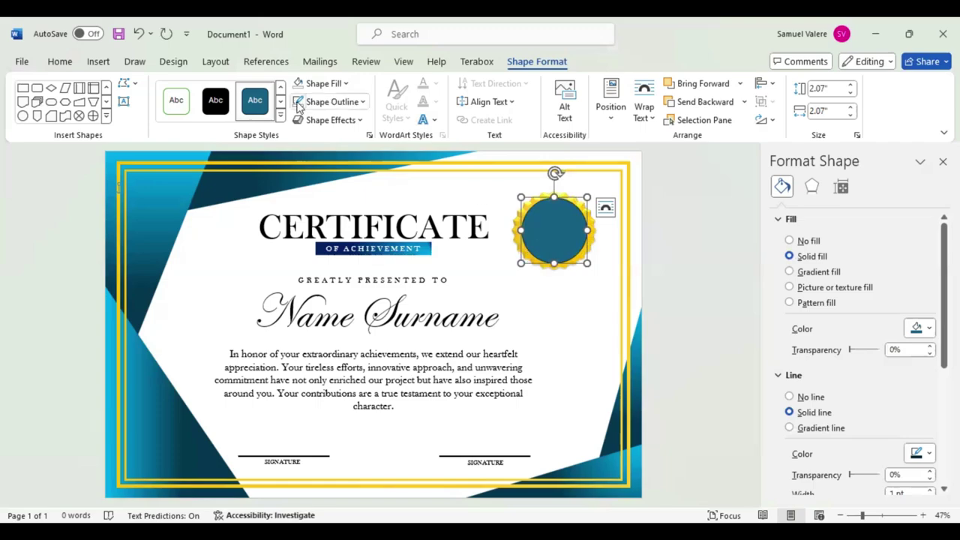
Remove the circle's outline, fill it with a blue-to-navy gradient, and apply a 3-D preset
{"action": "left_click", "coordinate": [788, 396]}
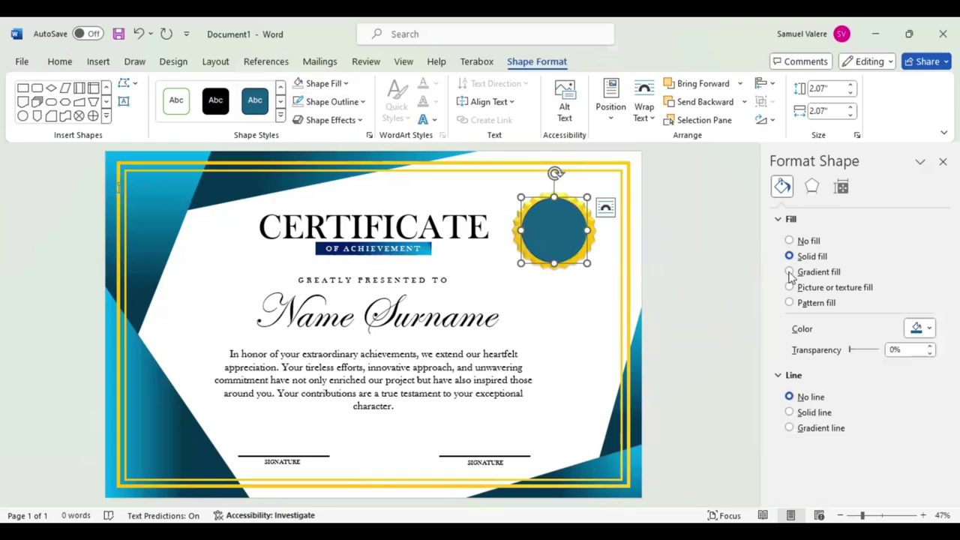
{"action": "left_click", "coordinate": [790, 272]}
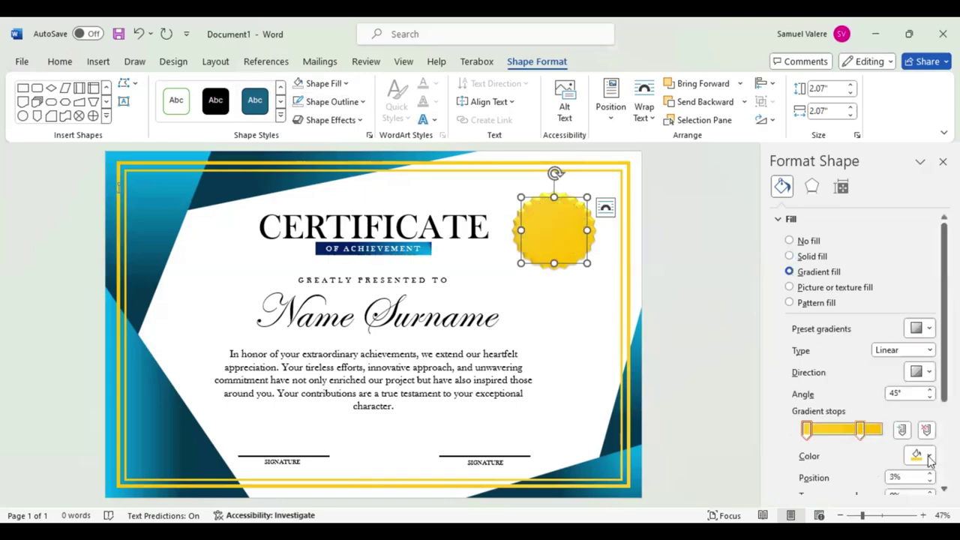
{"action": "left_click", "coordinate": [859, 429]}
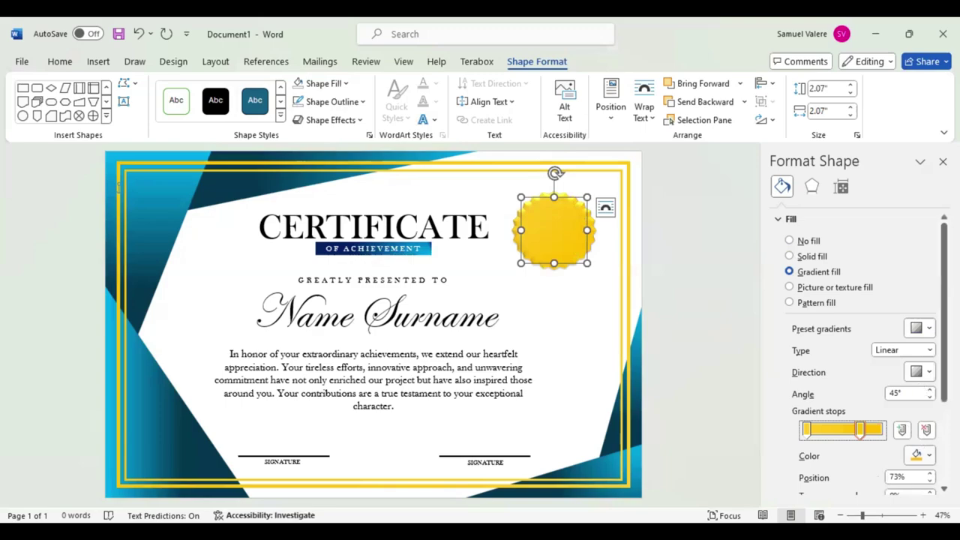
{"action": "left_click", "coordinate": [922, 454]}
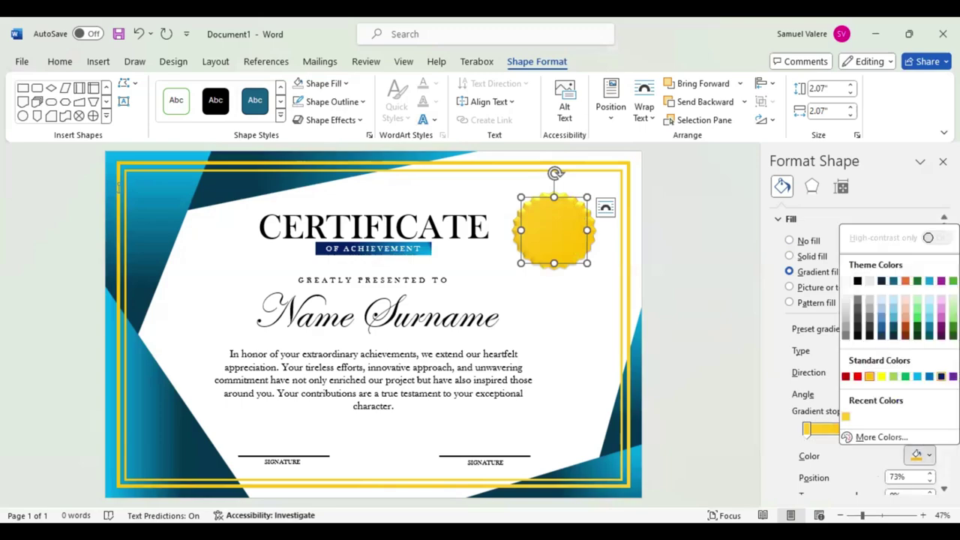
{"action": "left_click", "coordinate": [806, 428]}
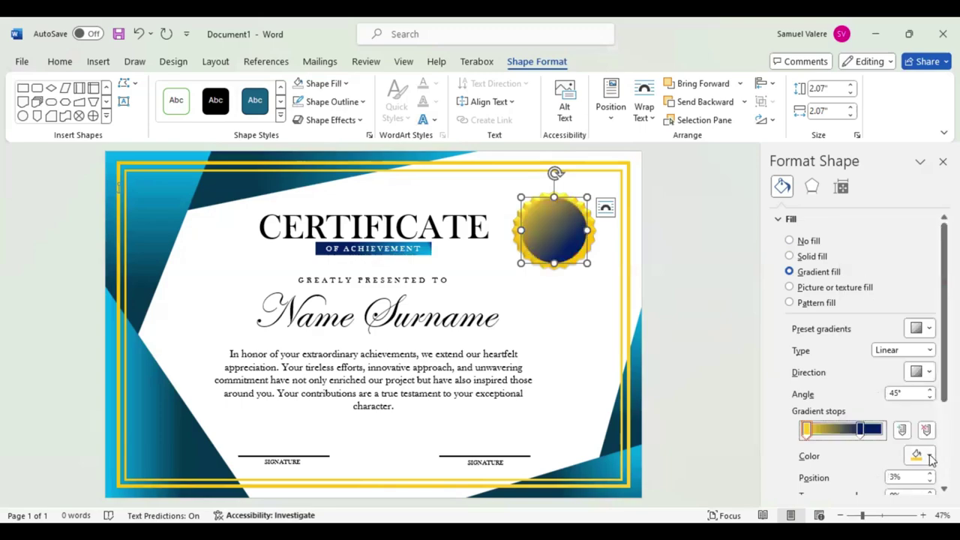
{"action": "left_click", "coordinate": [414, 171]}
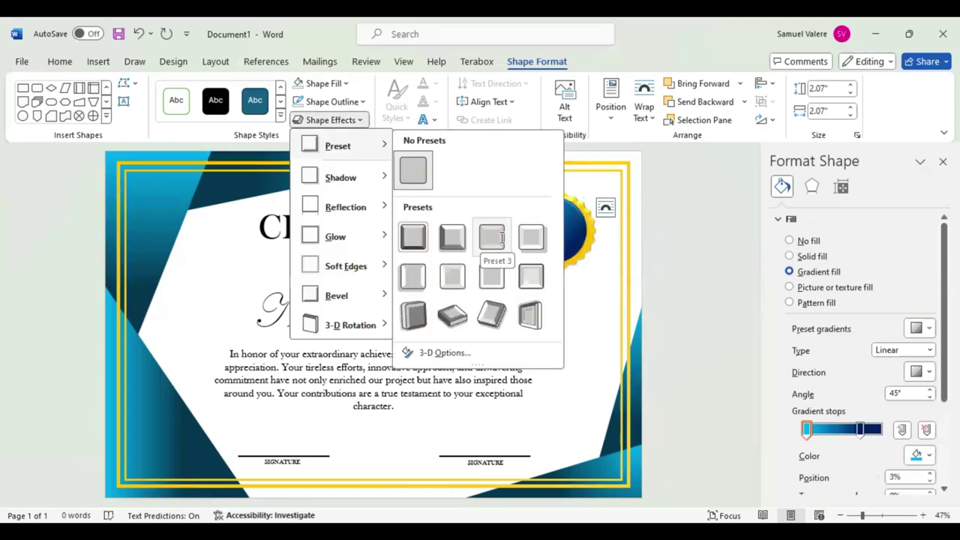
{"action": "left_click", "coordinate": [532, 236]}
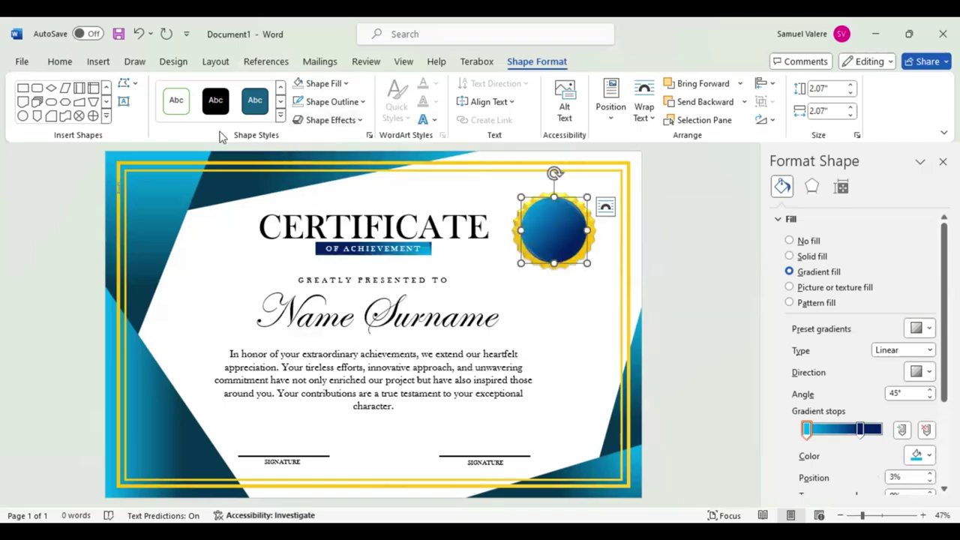
{"action": "left_click", "coordinate": [106, 120]}
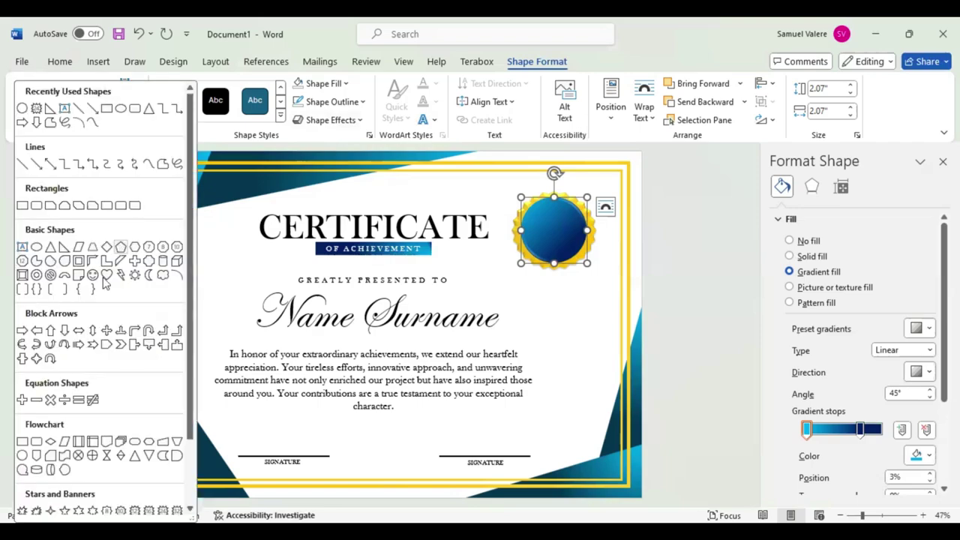
Draw a chevron ribbon tail below the seal, move it up under the seal, and remove its outline
{"action": "left_click", "coordinate": [119, 346]}
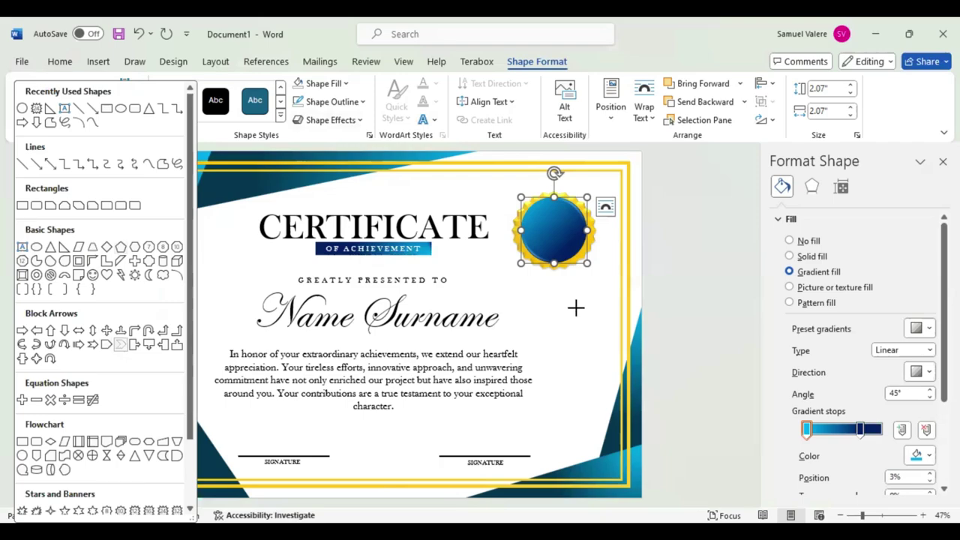
{"action": "left_click_drag", "start_coordinate": [533, 270], "coordinate": [601, 298]}
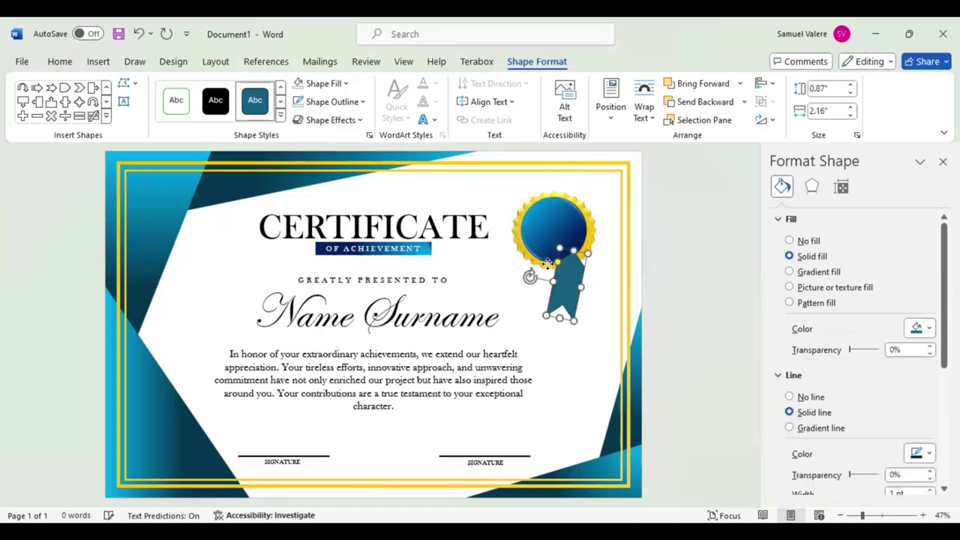
{"action": "mouse_move", "coordinate": [549, 267]}
{"action": "left_mouse_down"}
{"action": "mouse_move", "coordinate": [529, 249]}
{"action": "mouse_move", "coordinate": [512, 264]}
{"action": "left_mouse_up"}
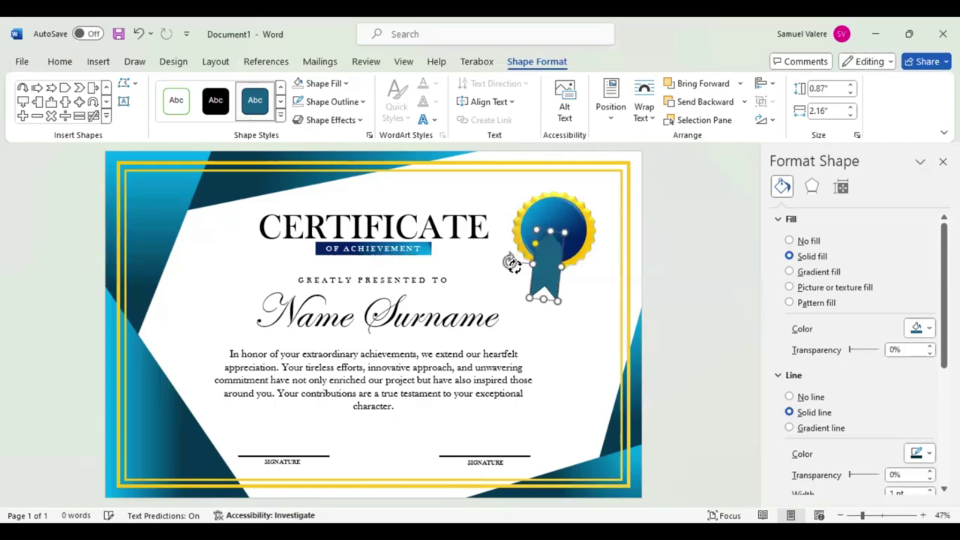
{"action": "left_click", "coordinate": [789, 397]}
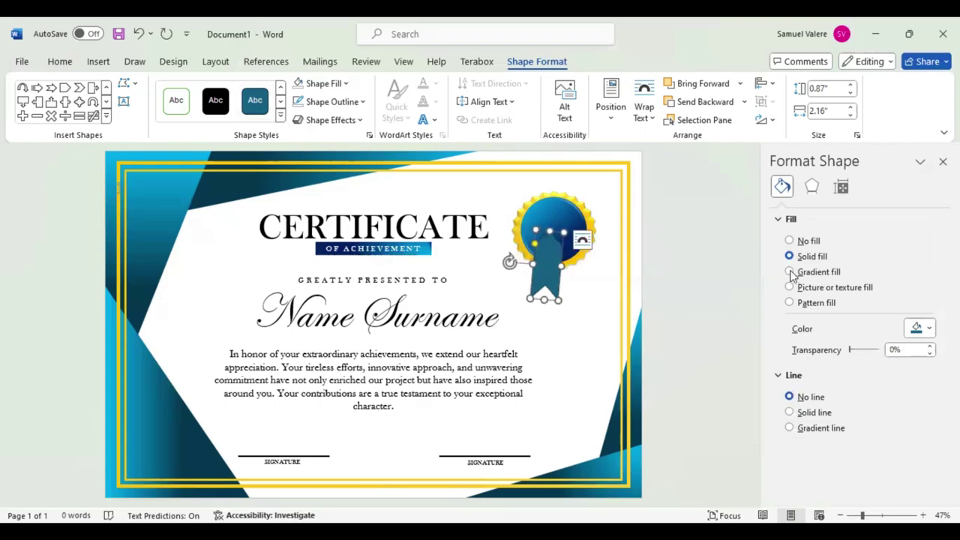
Give the ribbon a radial blue gradient fill with its dark stop moved to 60%
{"action": "left_click", "coordinate": [791, 273]}
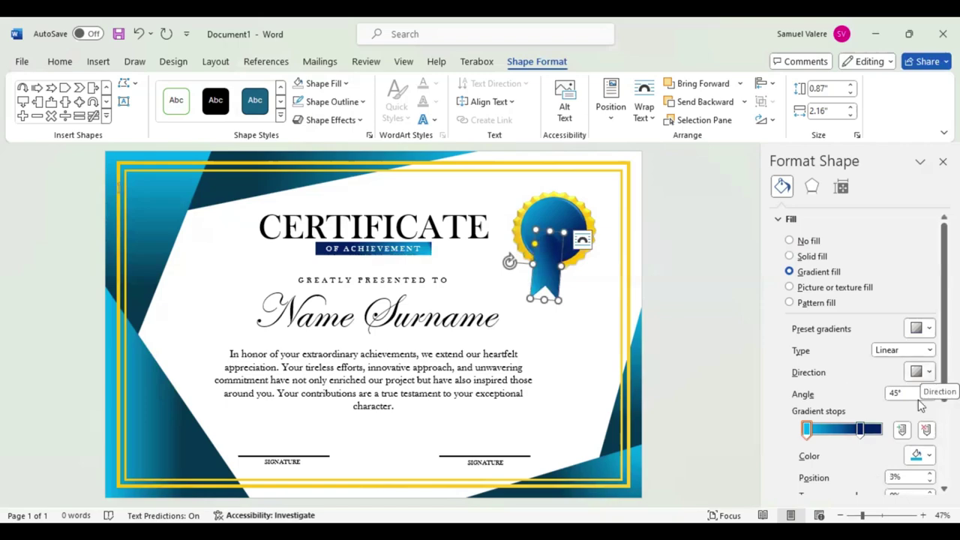
{"action": "left_click", "coordinate": [861, 428]}
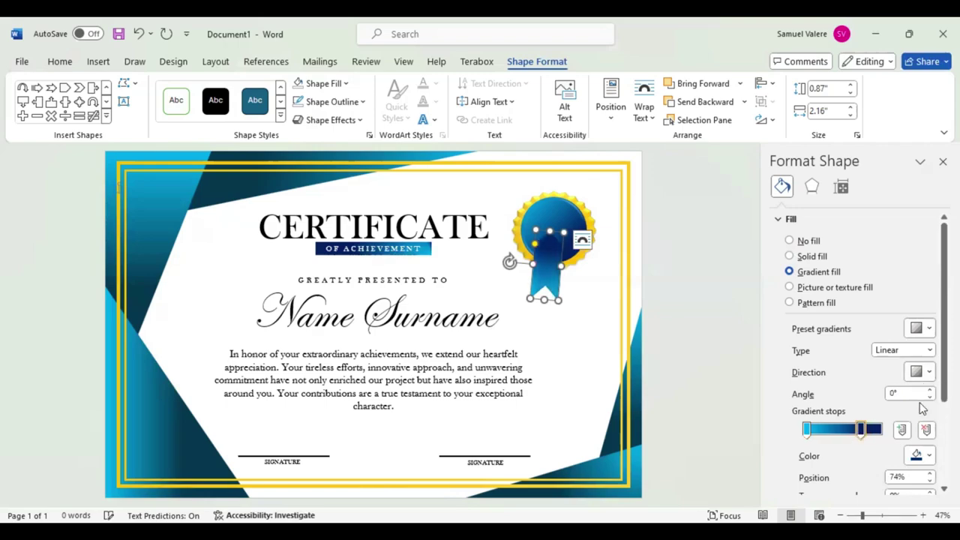
{"action": "left_click", "coordinate": [931, 350]}
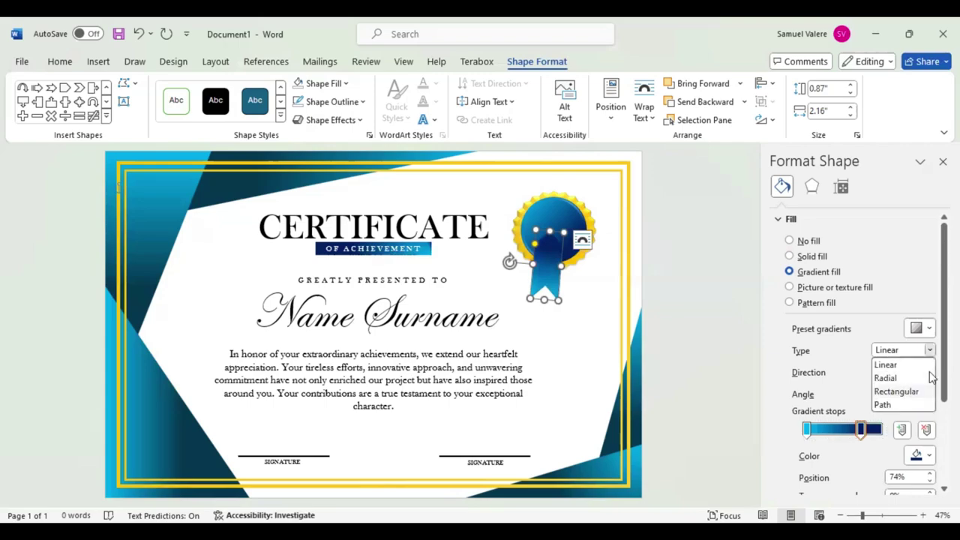
{"action": "left_click", "coordinate": [903, 391]}
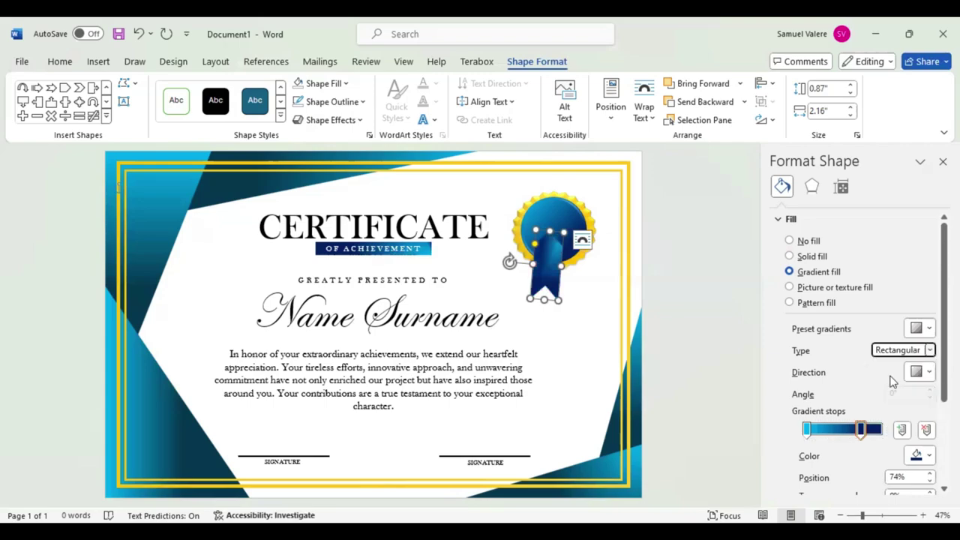
{"action": "key", "text": "Up"}
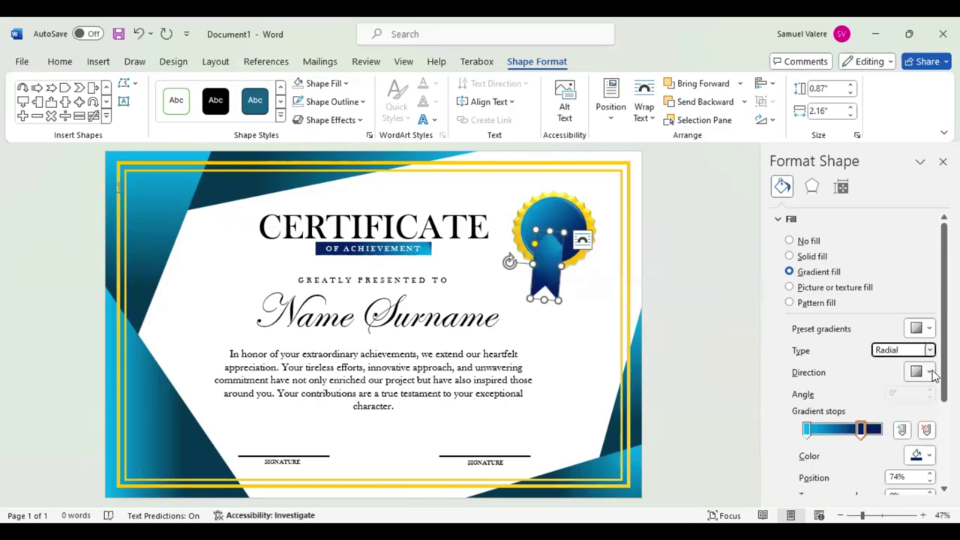
{"action": "left_click", "coordinate": [928, 372]}
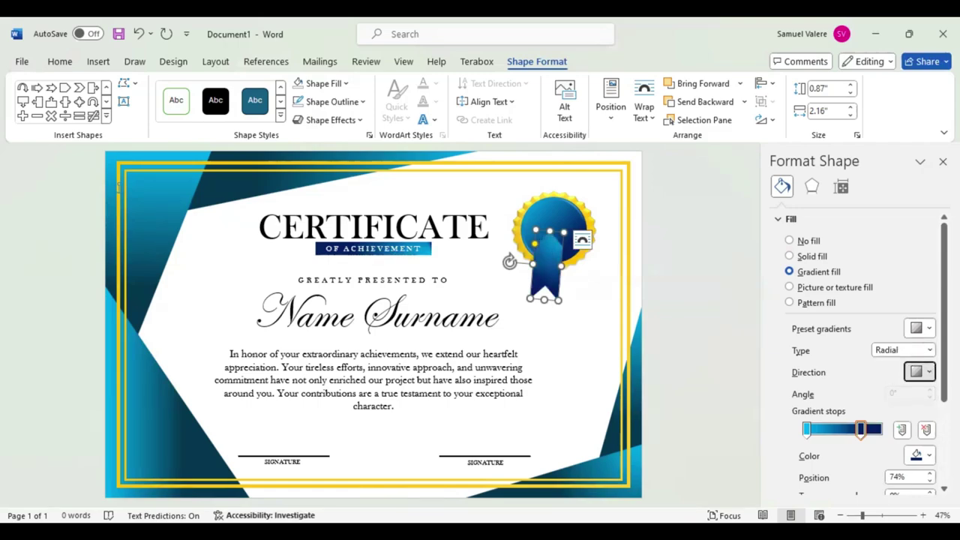
{"action": "left_click", "coordinate": [928, 372]}
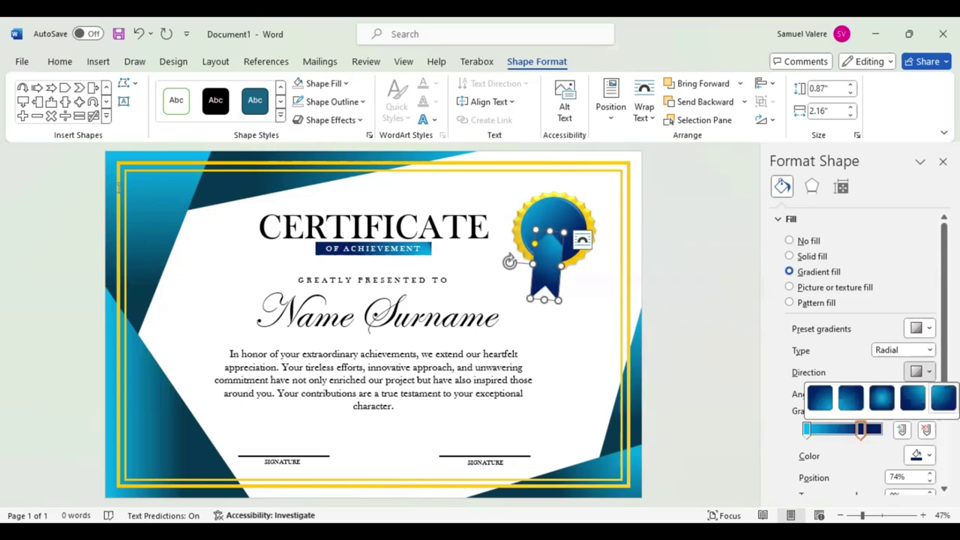
{"action": "left_click", "coordinate": [862, 426]}
{"action": "mouse_move", "coordinate": [861, 428]}
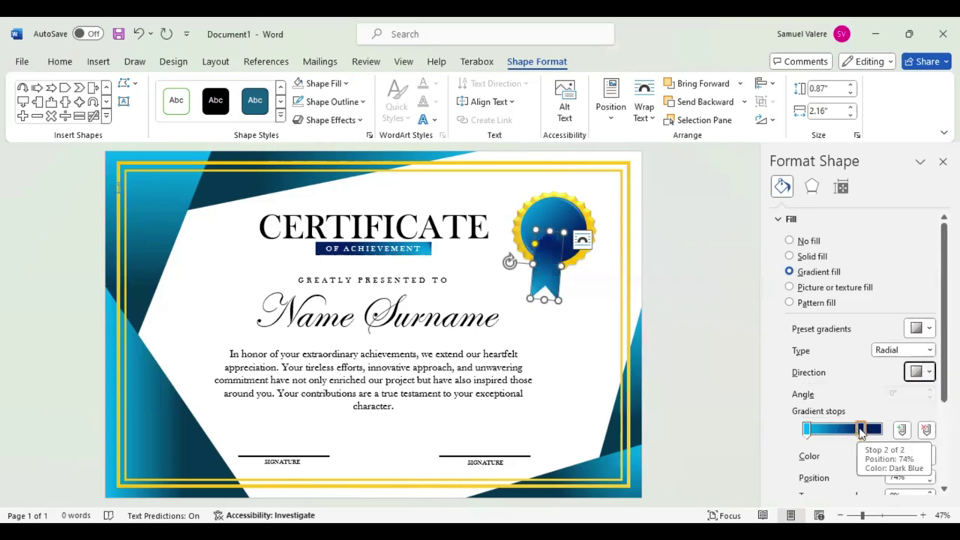
{"action": "left_click_drag", "start_coordinate": [861, 429], "coordinate": [849, 432]}
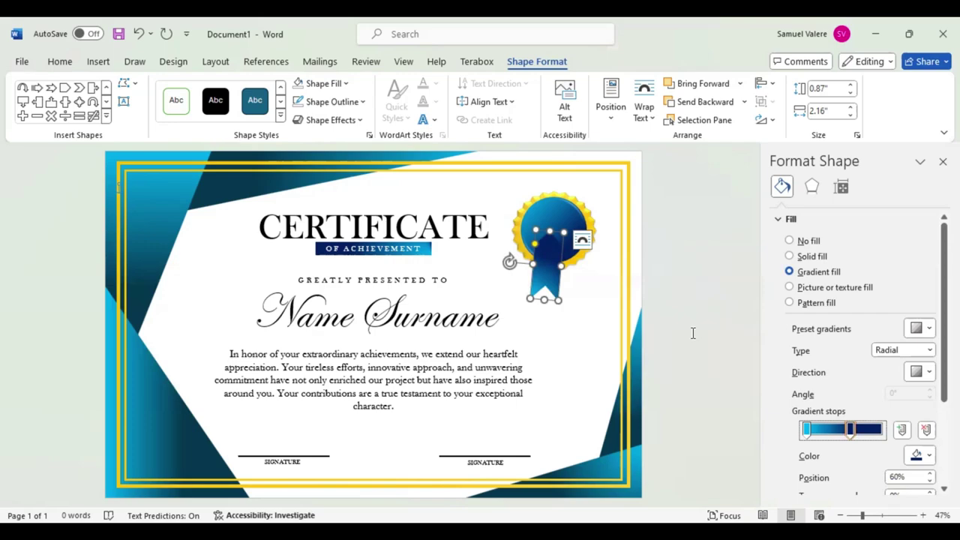
Send the ribbon tail backward repeatedly until it sits behind the gold-rimmed seal
{"action": "left_click", "coordinate": [698, 110]}
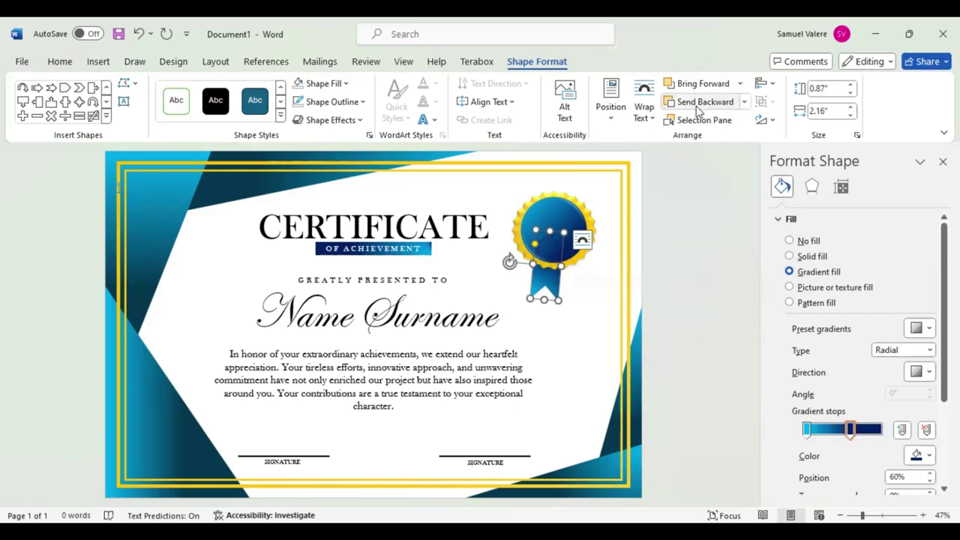
{"action": "left_click", "coordinate": [697, 109]}
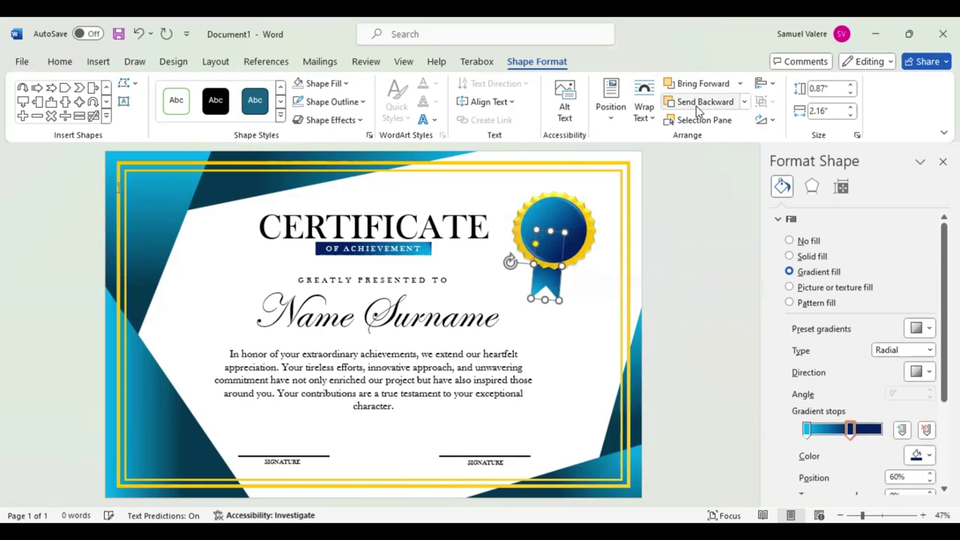
{"action": "left_click", "coordinate": [698, 109]}
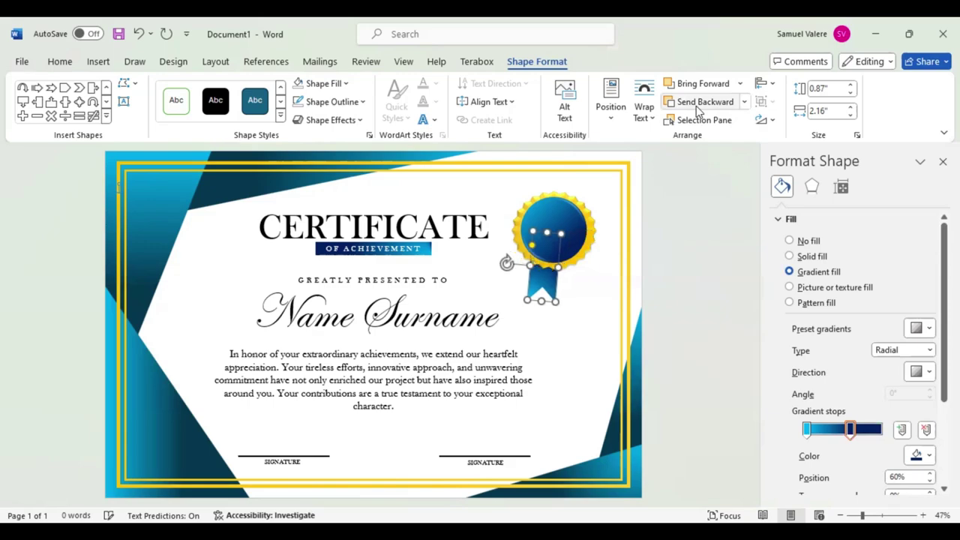
{"action": "left_click", "coordinate": [698, 110]}
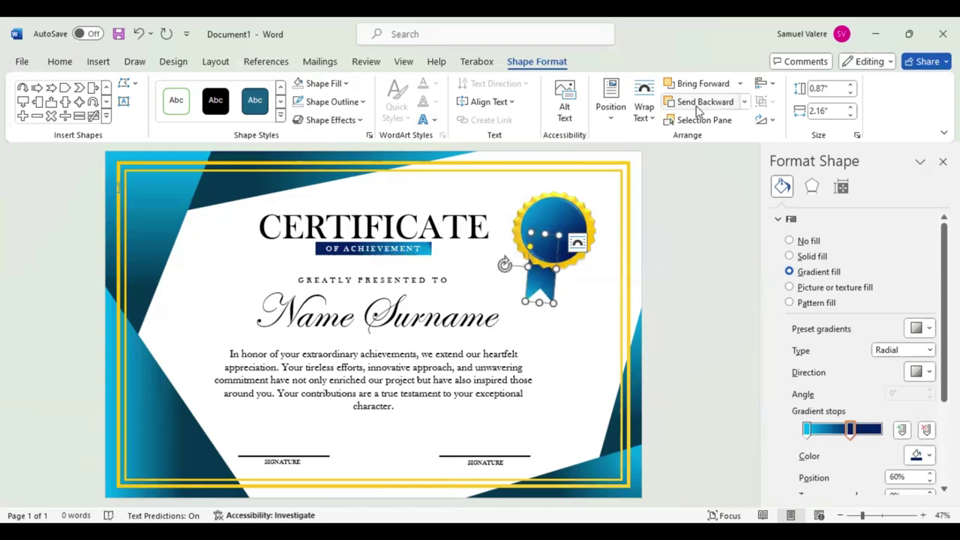
{"action": "left_click", "coordinate": [698, 109]}
{"action": "left_click", "coordinate": [698, 109]}
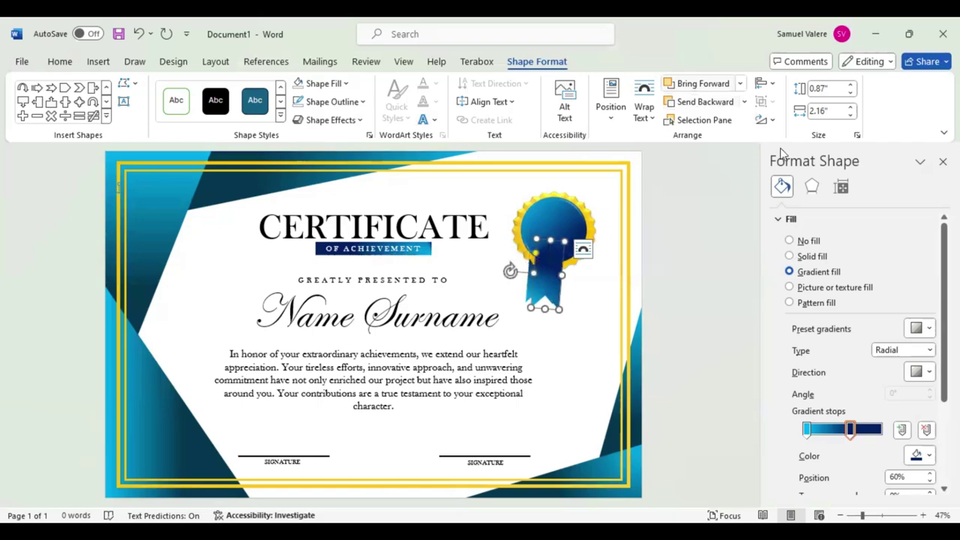
Flip the ribbon tail horizontally and nudge it under the seal
{"action": "left_click", "coordinate": [765, 119]}
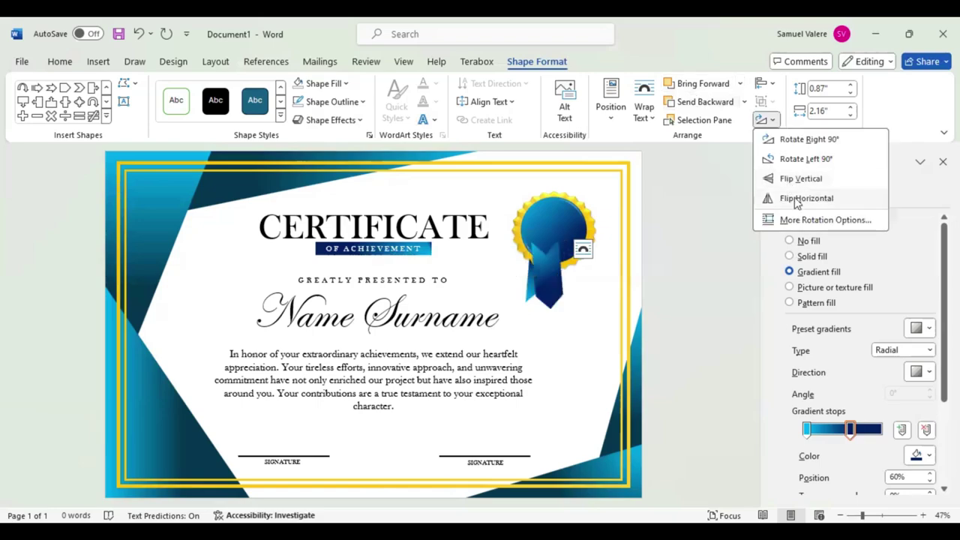
{"action": "left_click", "coordinate": [797, 199]}
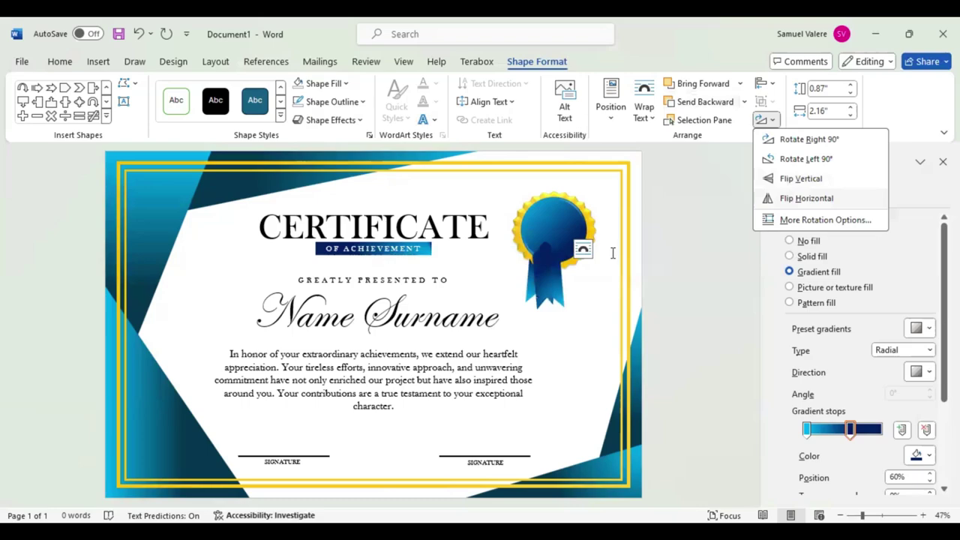
{"action": "left_click", "coordinate": [575, 291]}
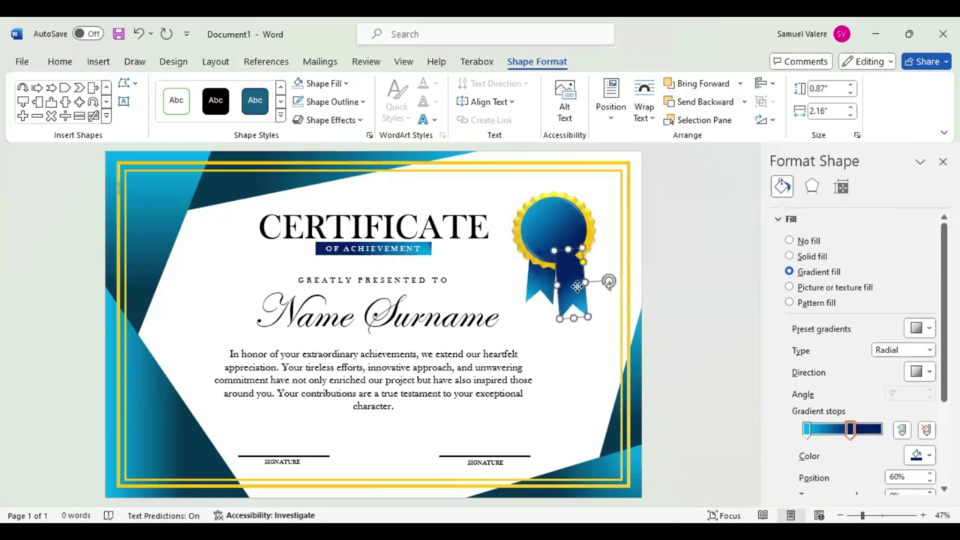
{"action": "left_click_drag", "start_coordinate": [576, 278], "coordinate": [575, 277]}
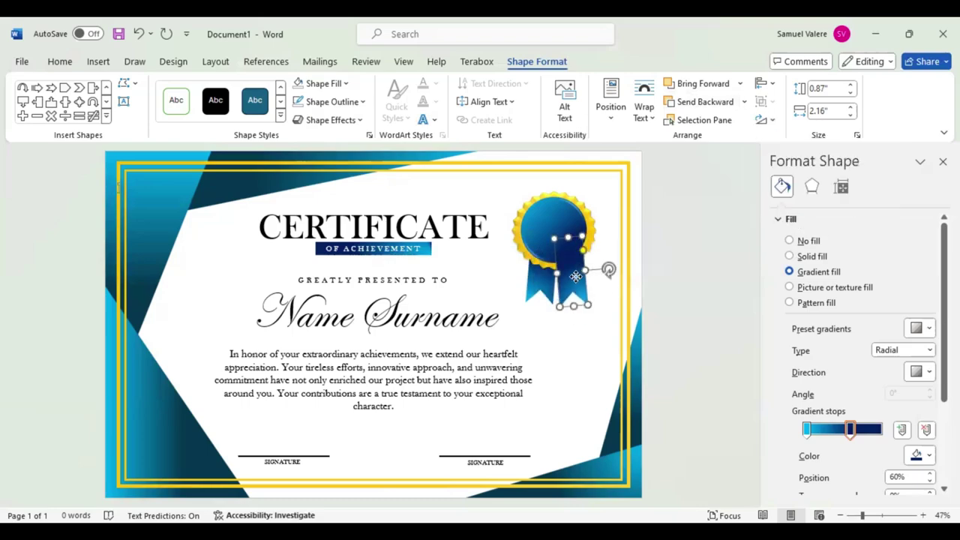
Move the mirrored ribbon tail to sit right beside the first tail
{"action": "key", "text": "Up"}
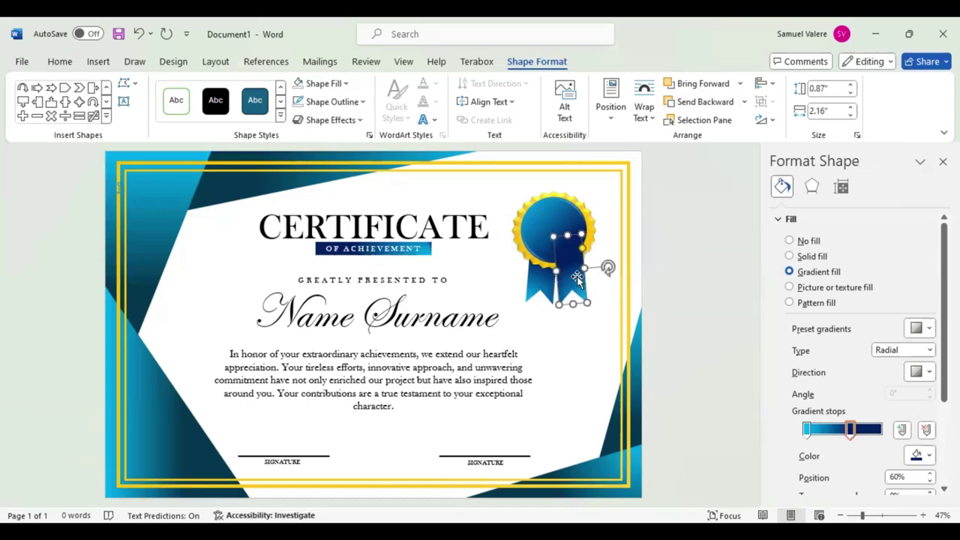
{"action": "key", "text": "Up"}
{"action": "key", "text": "ctrl+z"}
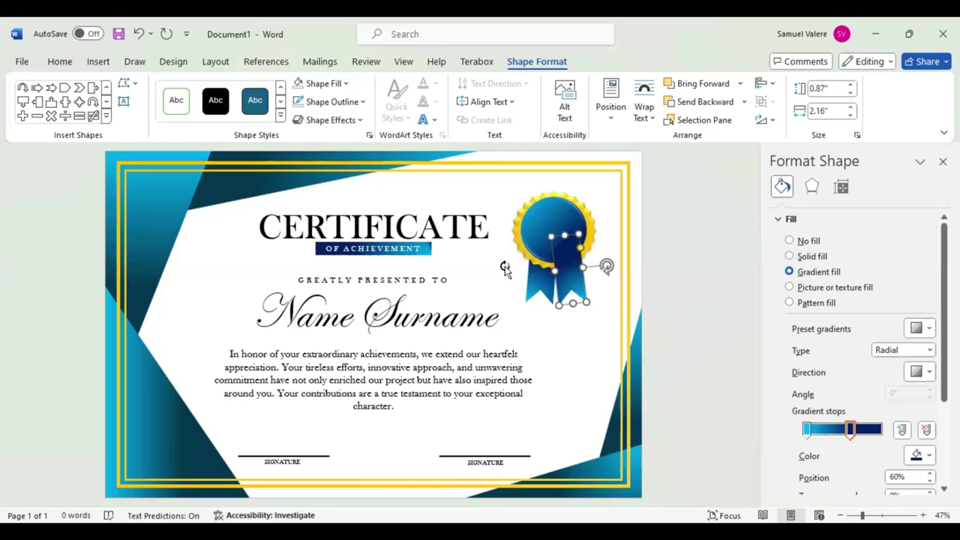
{"action": "key", "text": "ctrl+y"}
{"action": "left_click_drag", "start_coordinate": [504, 266], "coordinate": [505, 263]}
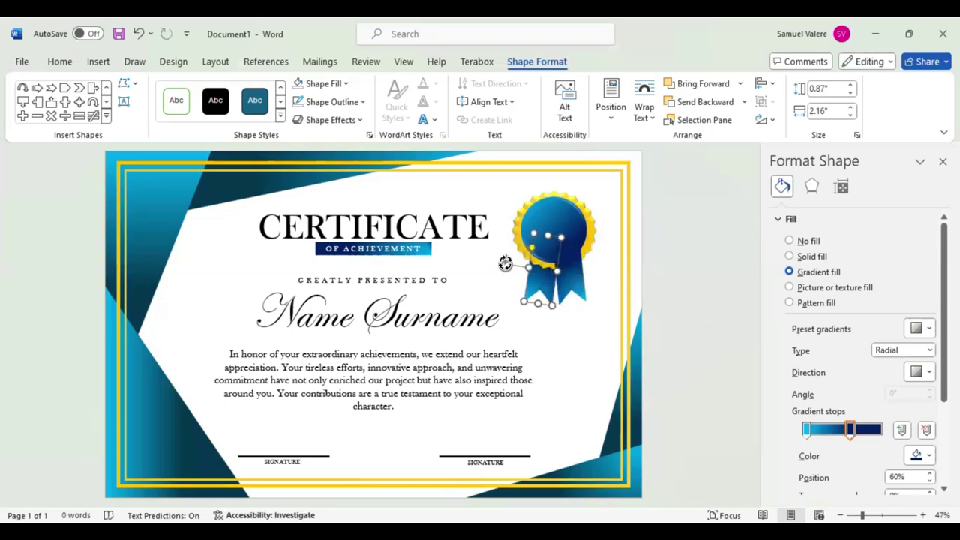
{"action": "key", "text": "ctrl+z"}
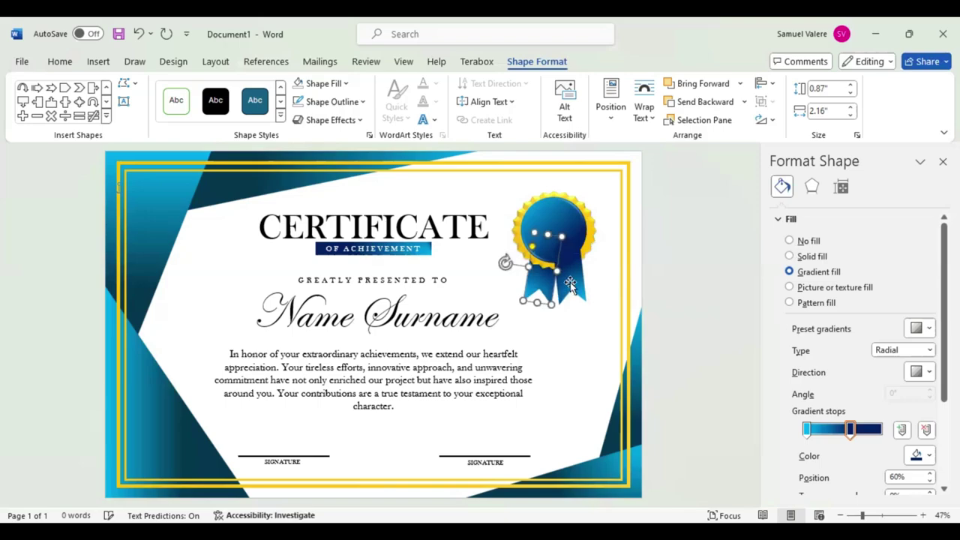
{"action": "left_click_drag", "start_coordinate": [570, 285], "coordinate": [605, 286]}
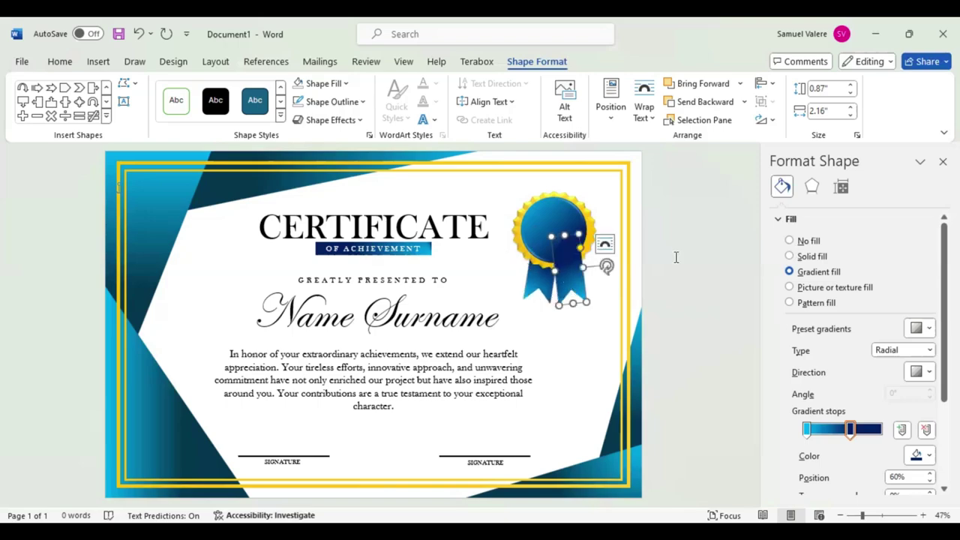
Send the second tail behind the seal and raise it up beneath the seal
{"action": "left_click", "coordinate": [702, 103]}
{"action": "left_click", "coordinate": [712, 307]}
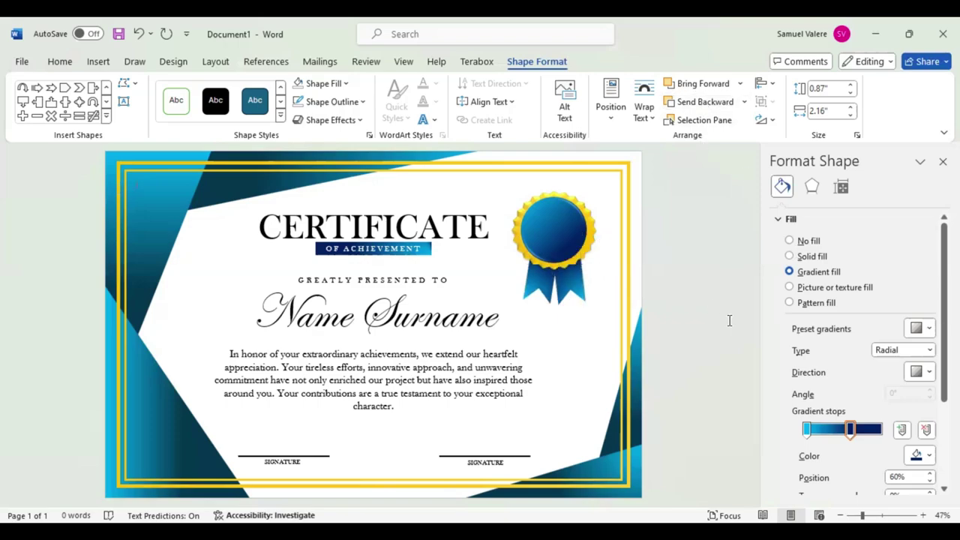
{"action": "left_click", "coordinate": [606, 261]}
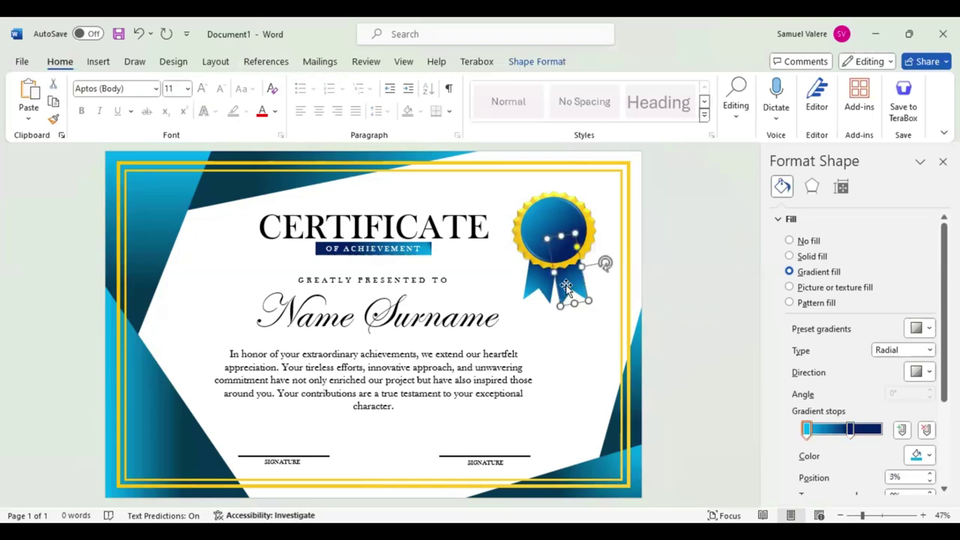
{"action": "mouse_move", "coordinate": [566, 287]}
{"action": "left_mouse_down"}
{"action": "mouse_move", "coordinate": [506, 259]}
{"action": "mouse_move", "coordinate": [518, 262]}
{"action": "left_mouse_up"}
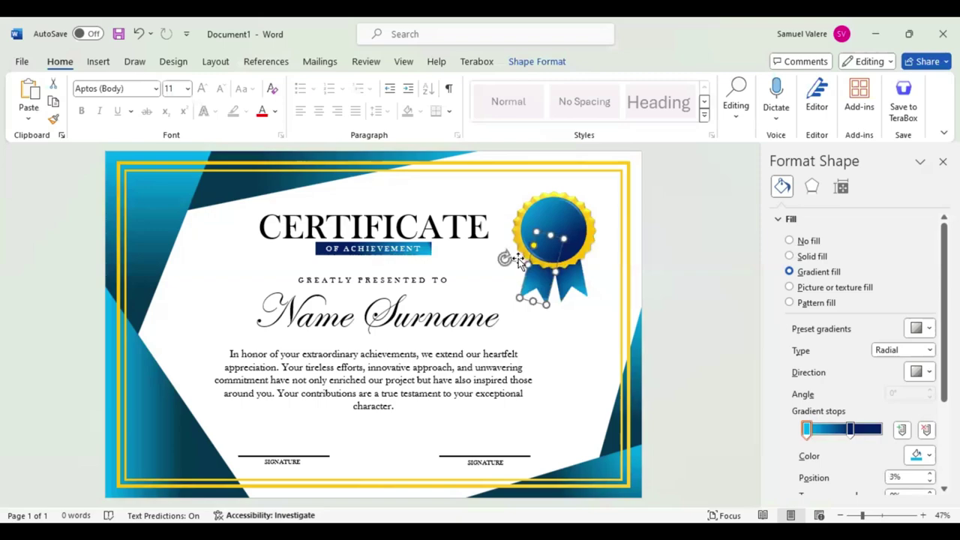
{"action": "left_click_drag", "start_coordinate": [517, 262], "coordinate": [518, 261]}
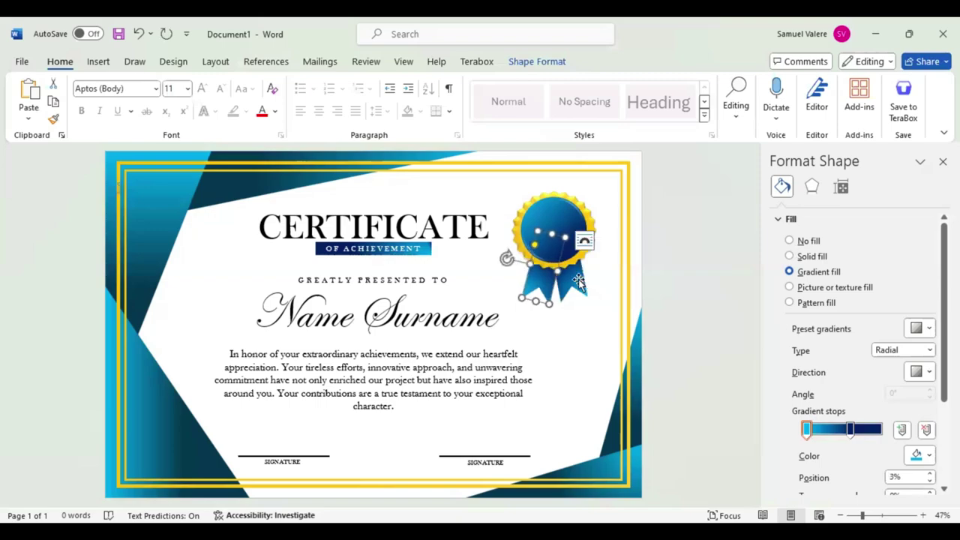
{"action": "key", "text": "ctrl+z"}
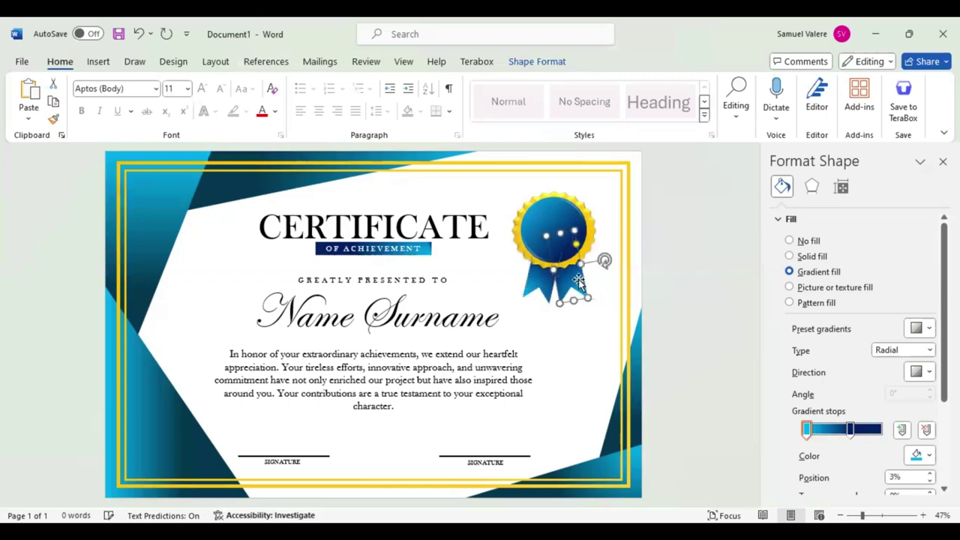